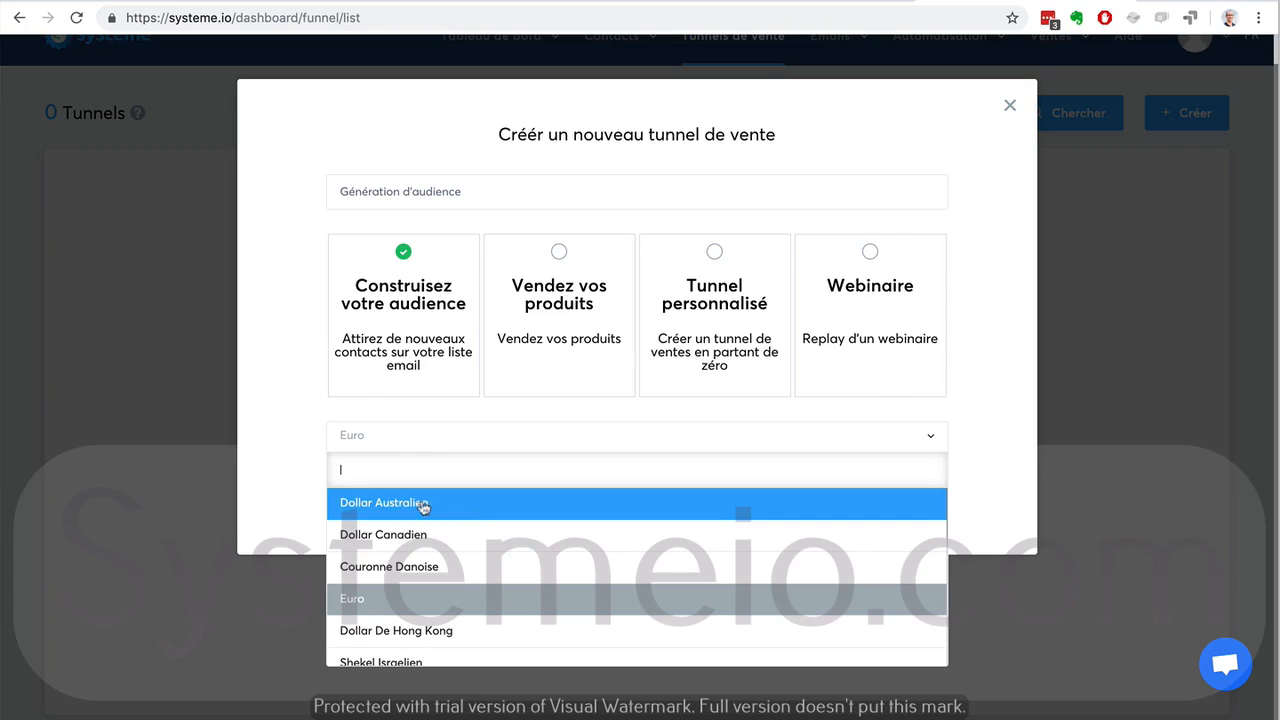
Create the "Génération d'audience" funnel of type "Construisez votre audience" with Euro as its currency.
left_click(296, 435)
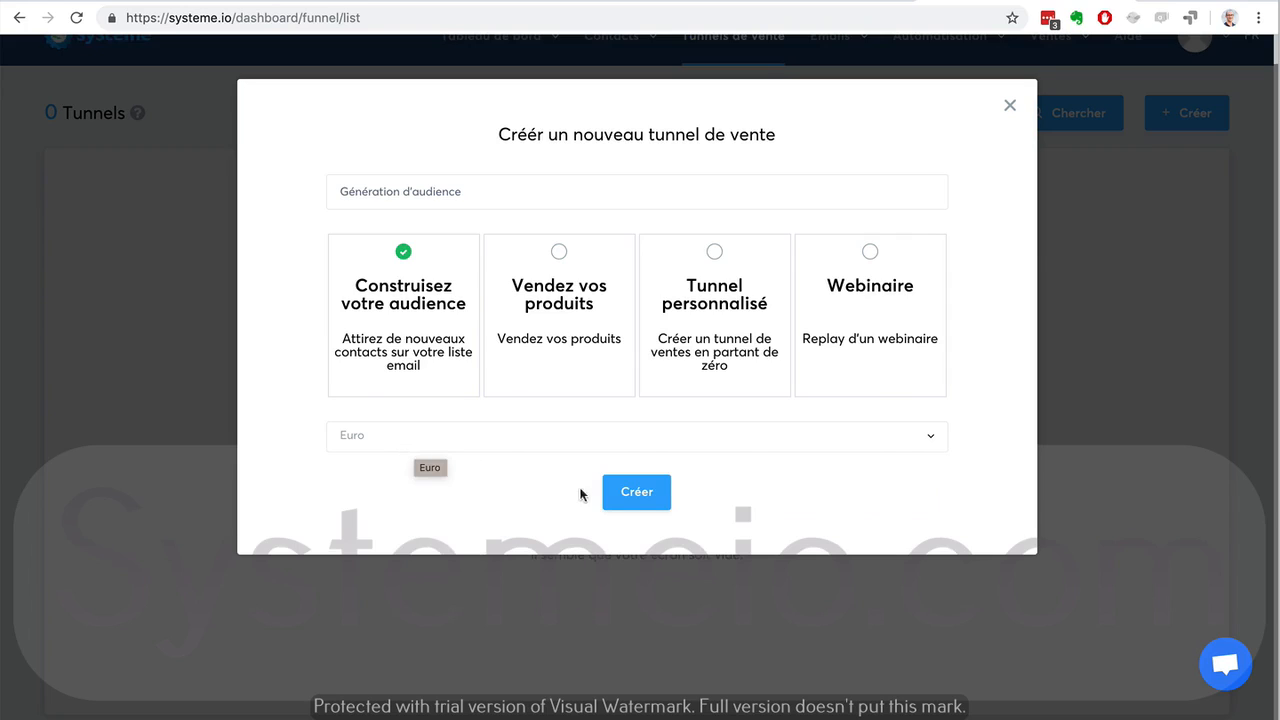
left_click(632, 492)
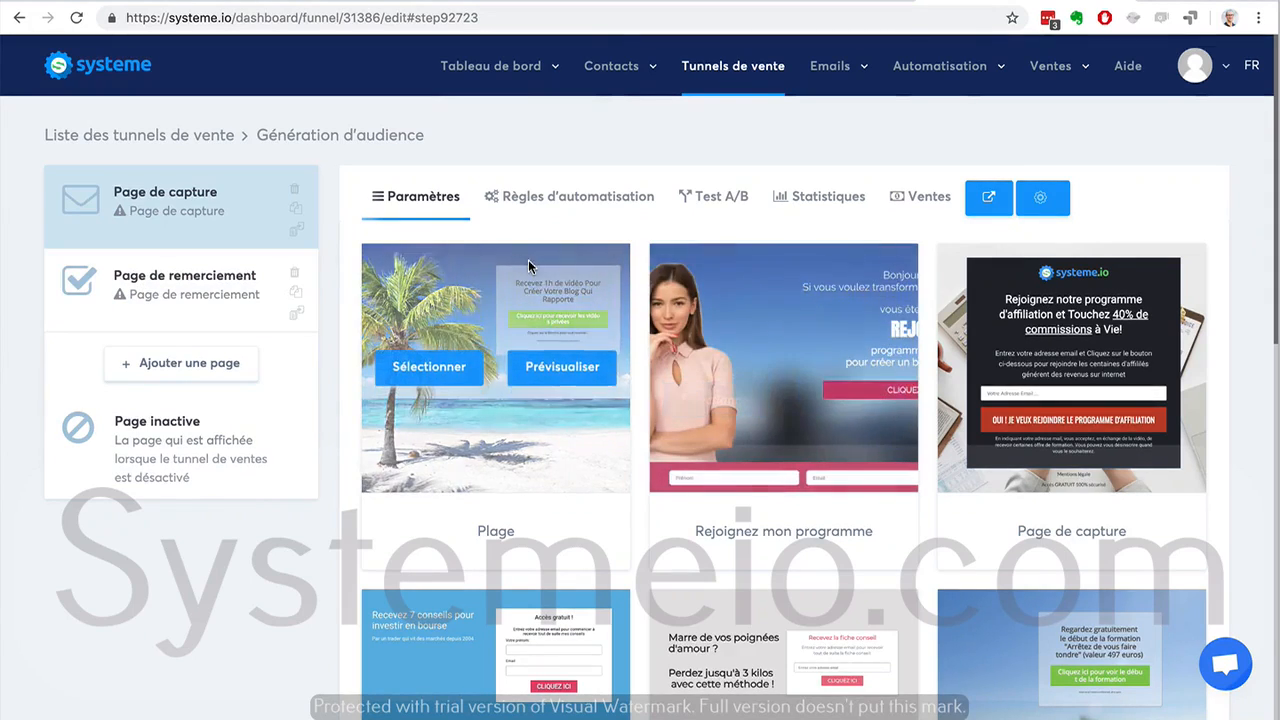
Look through the available templates for the funnel's capture page.
scroll(1240, 314, "down", 9)
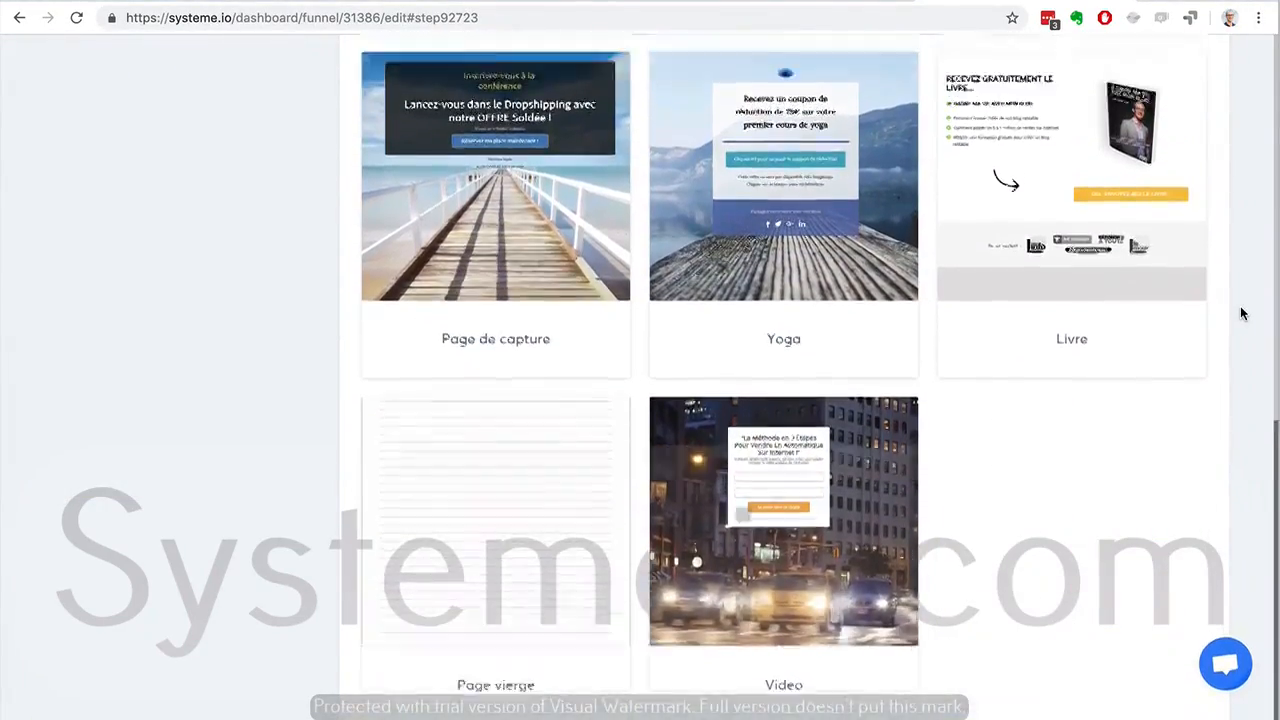
scroll(1240, 314, "up", 6)
scroll(1240, 314, "up", 2)
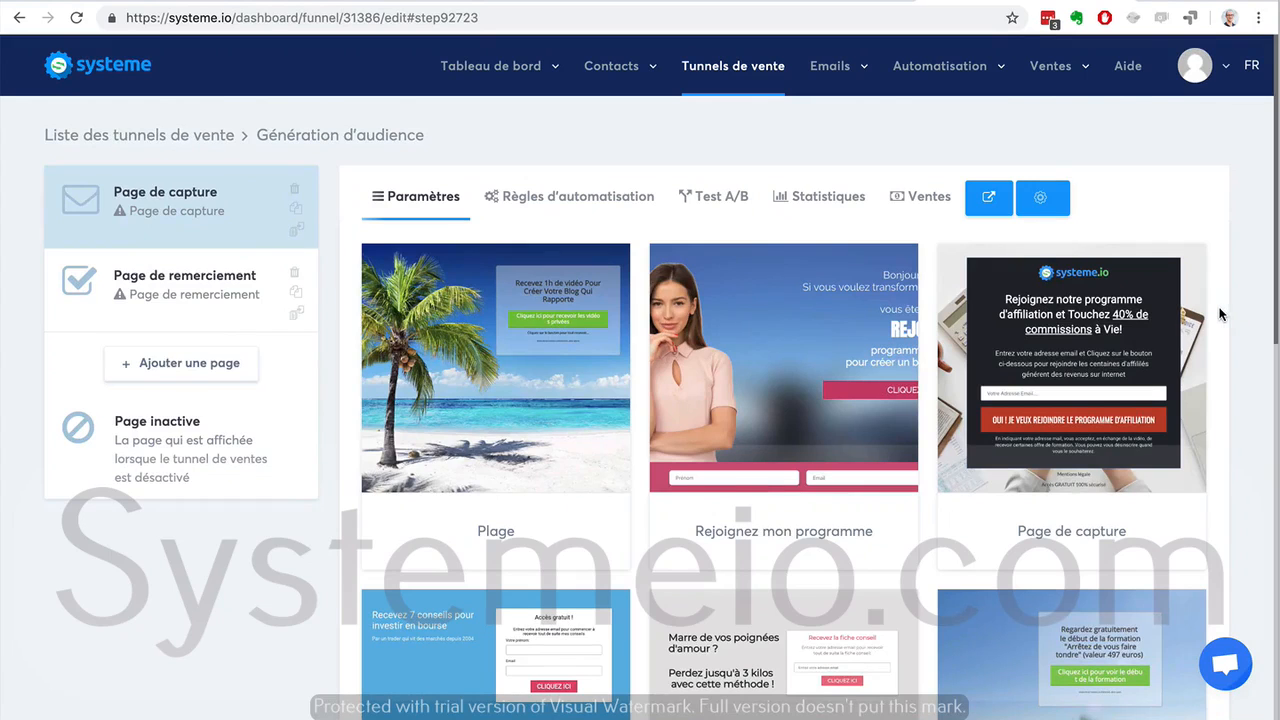
scroll(1220, 315, "down", 4)
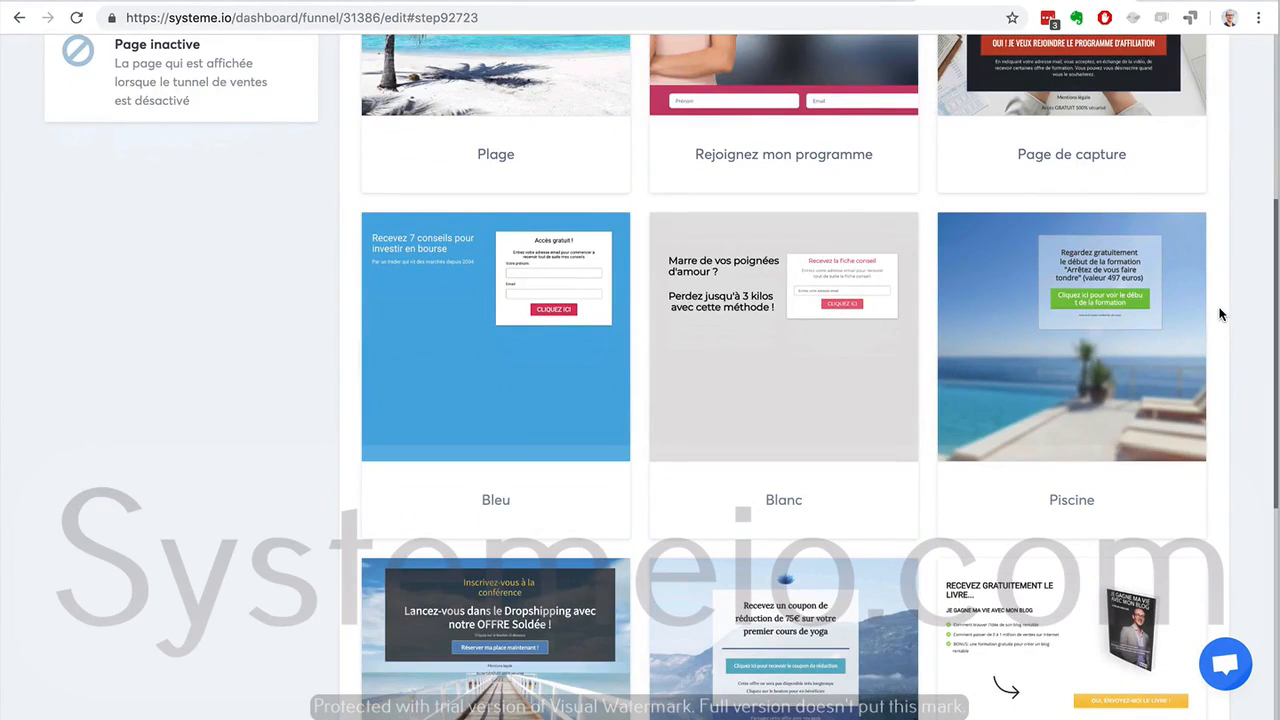
scroll(1220, 315, "down", 4)
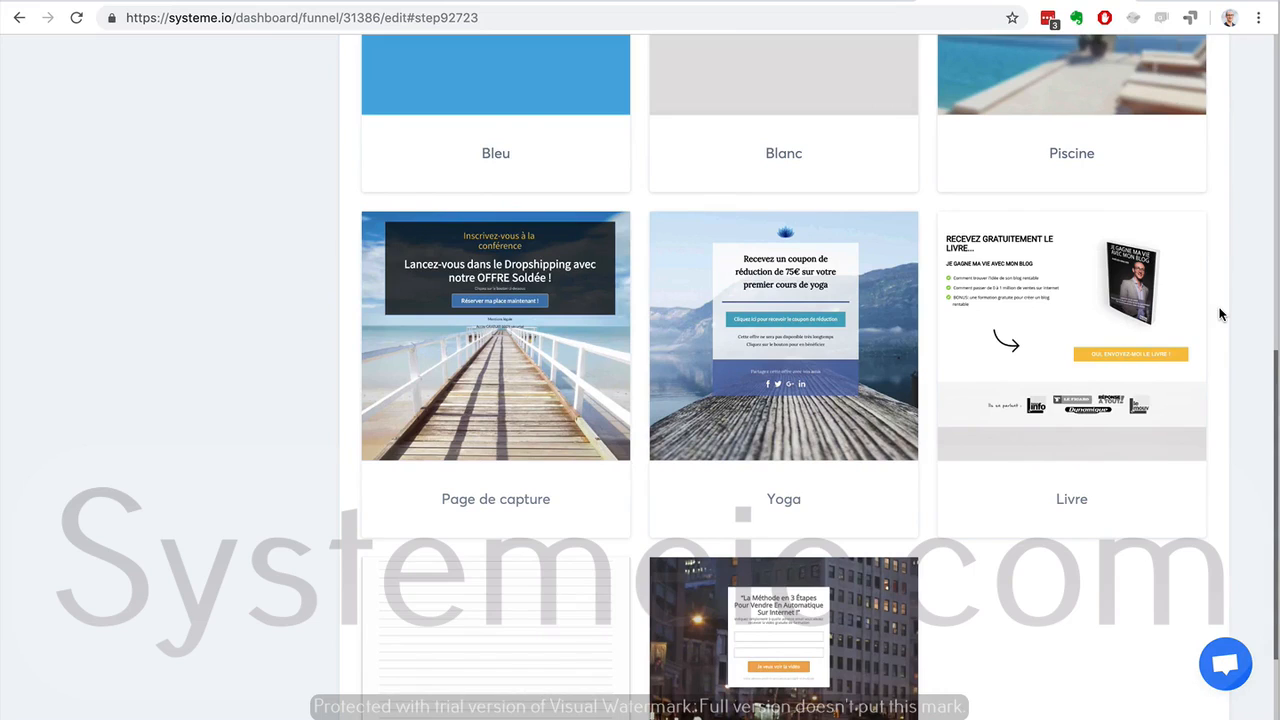
scroll(1219, 314, "up", 7)
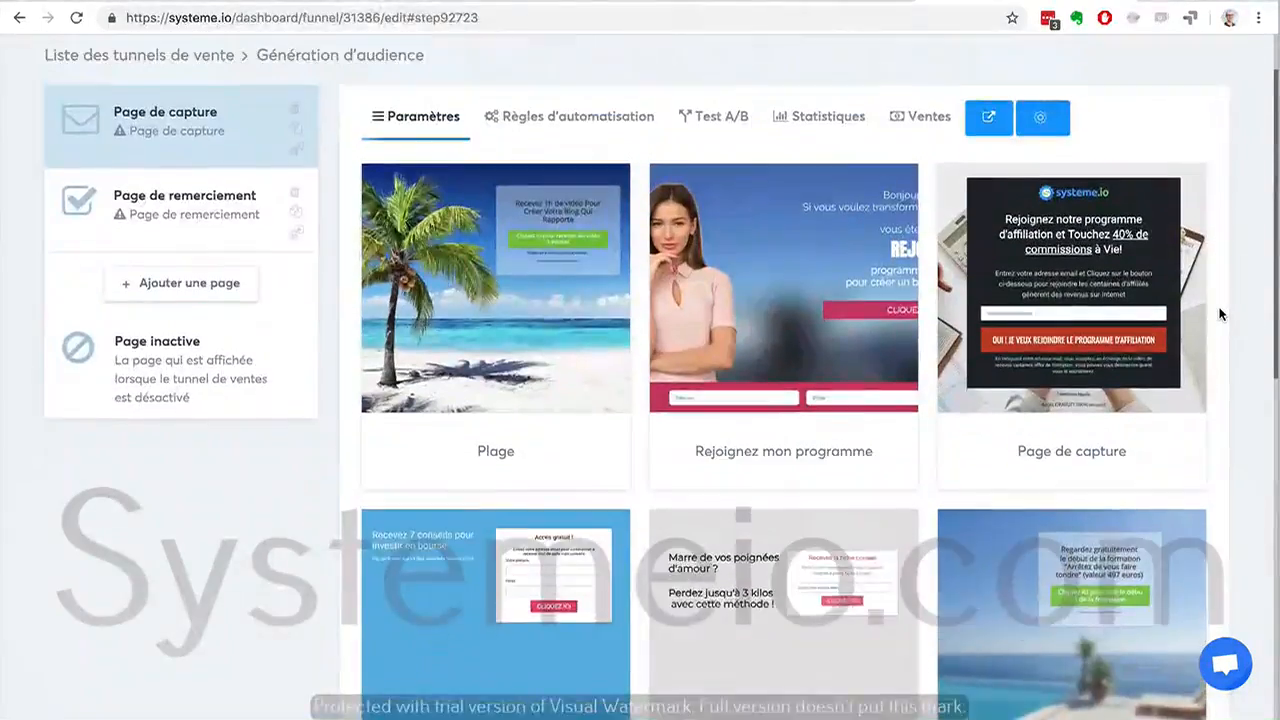
scroll(1219, 314, "down", 5)
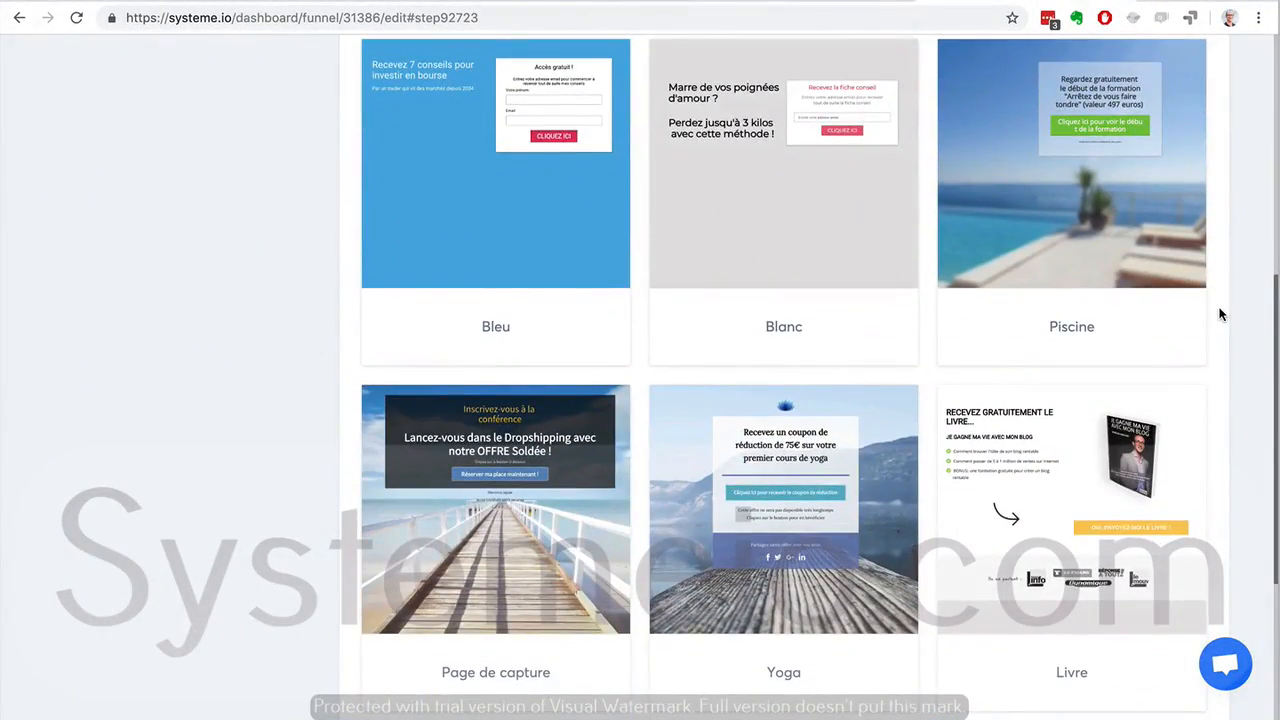
scroll(1219, 314, "down", 3)
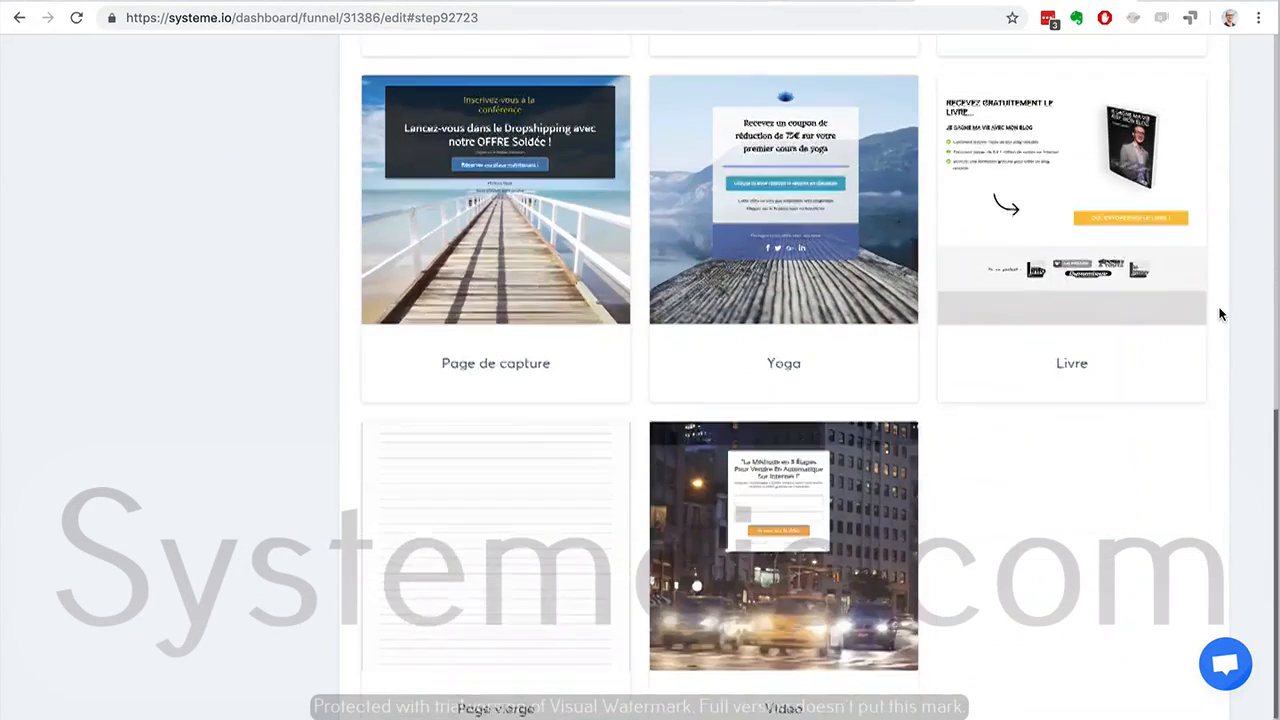
scroll(1219, 314, "up", 4)
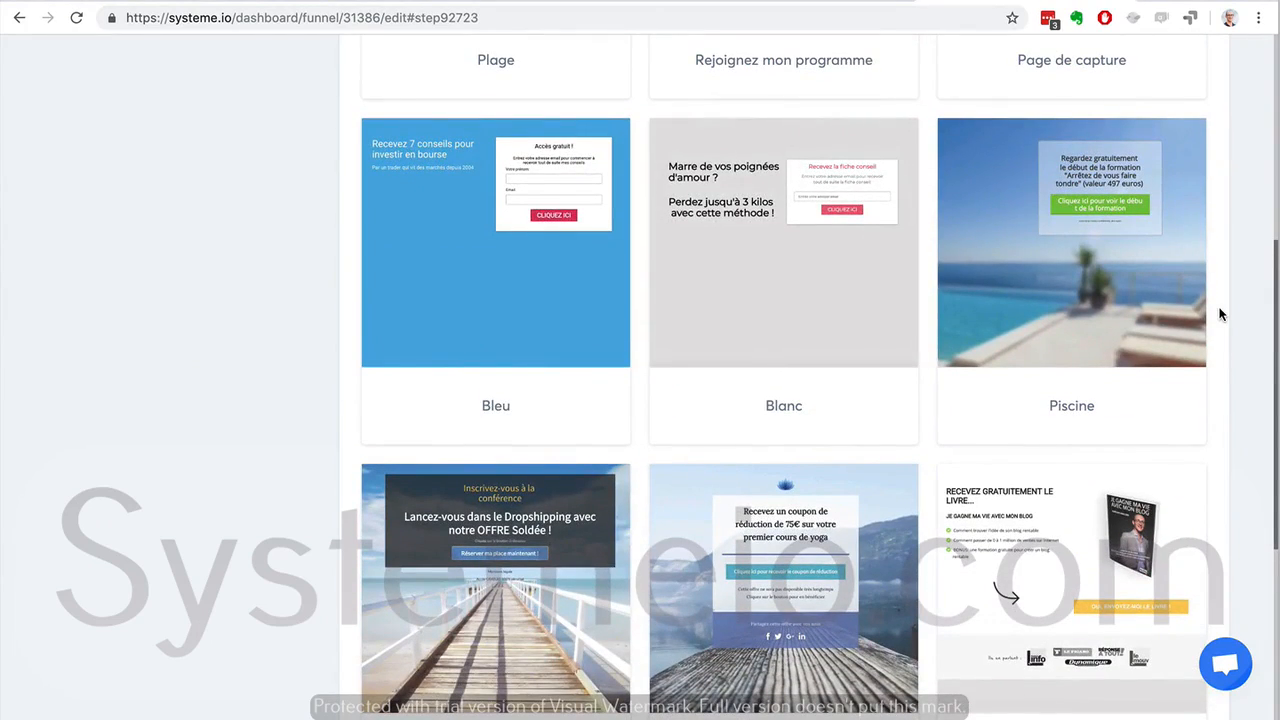
scroll(1219, 314, "up", 5)
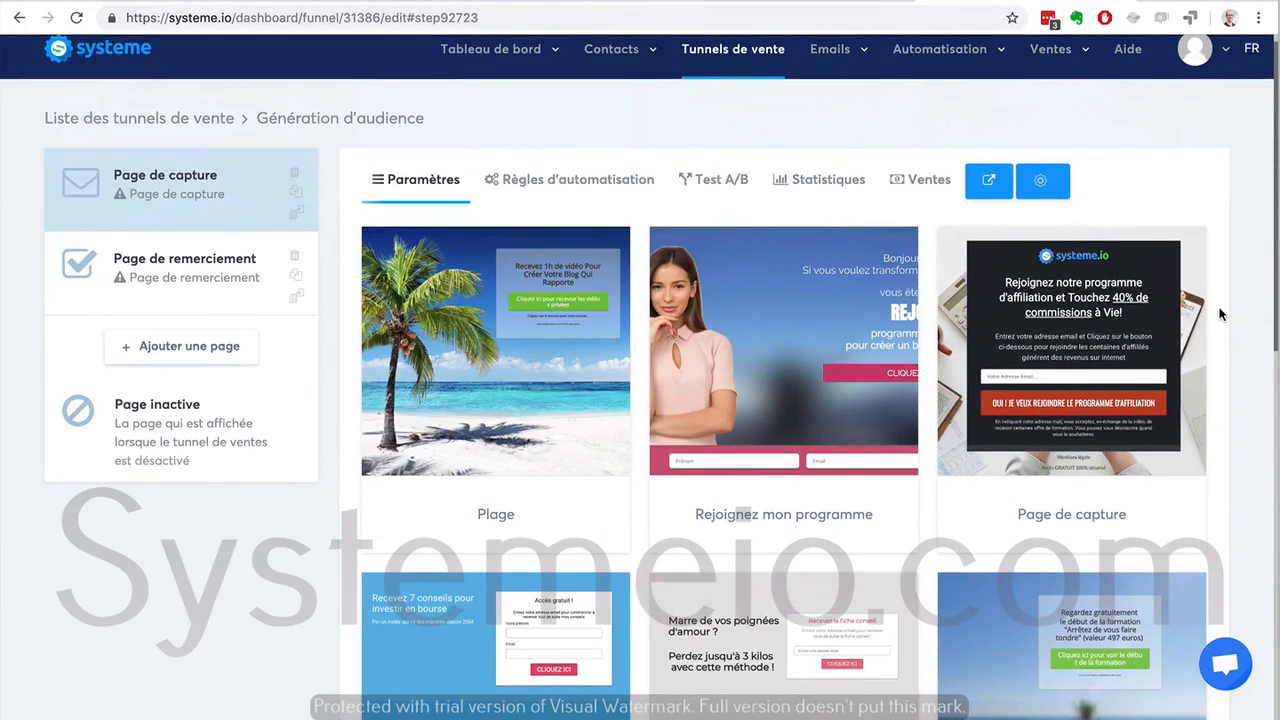
scroll(1248, 362, "down", 5)
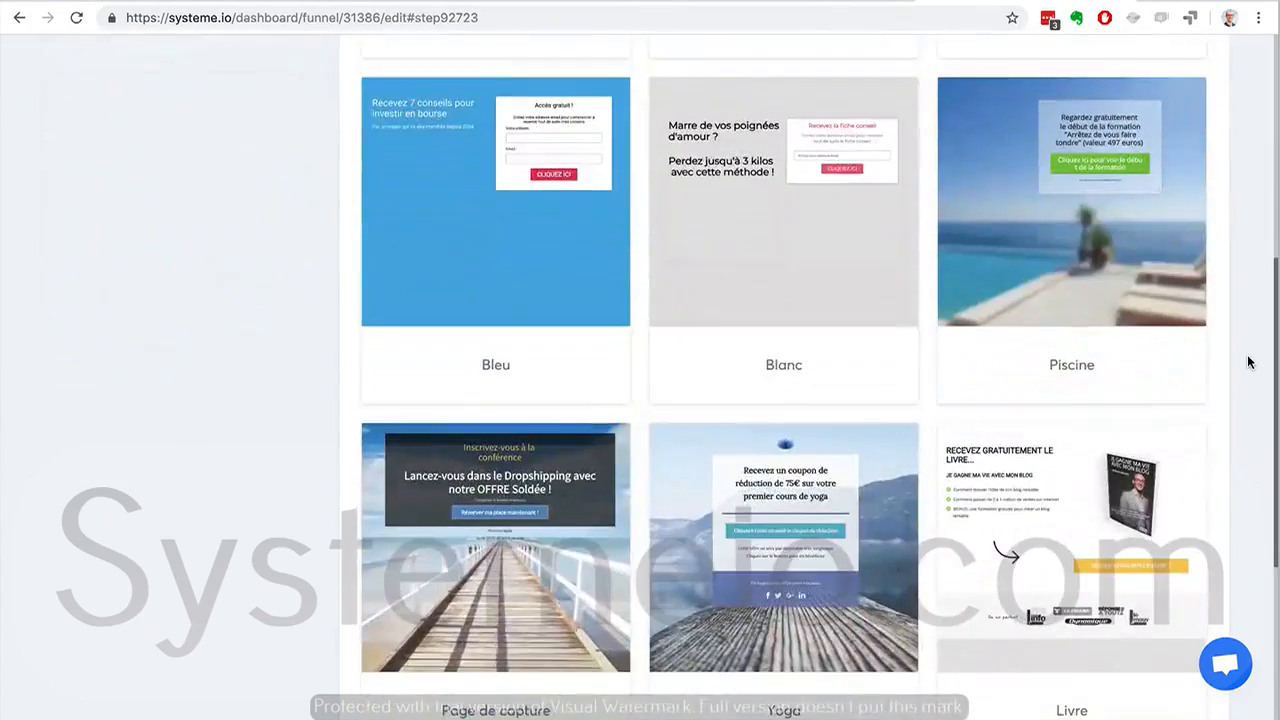
scroll(1248, 362, "down", 3)
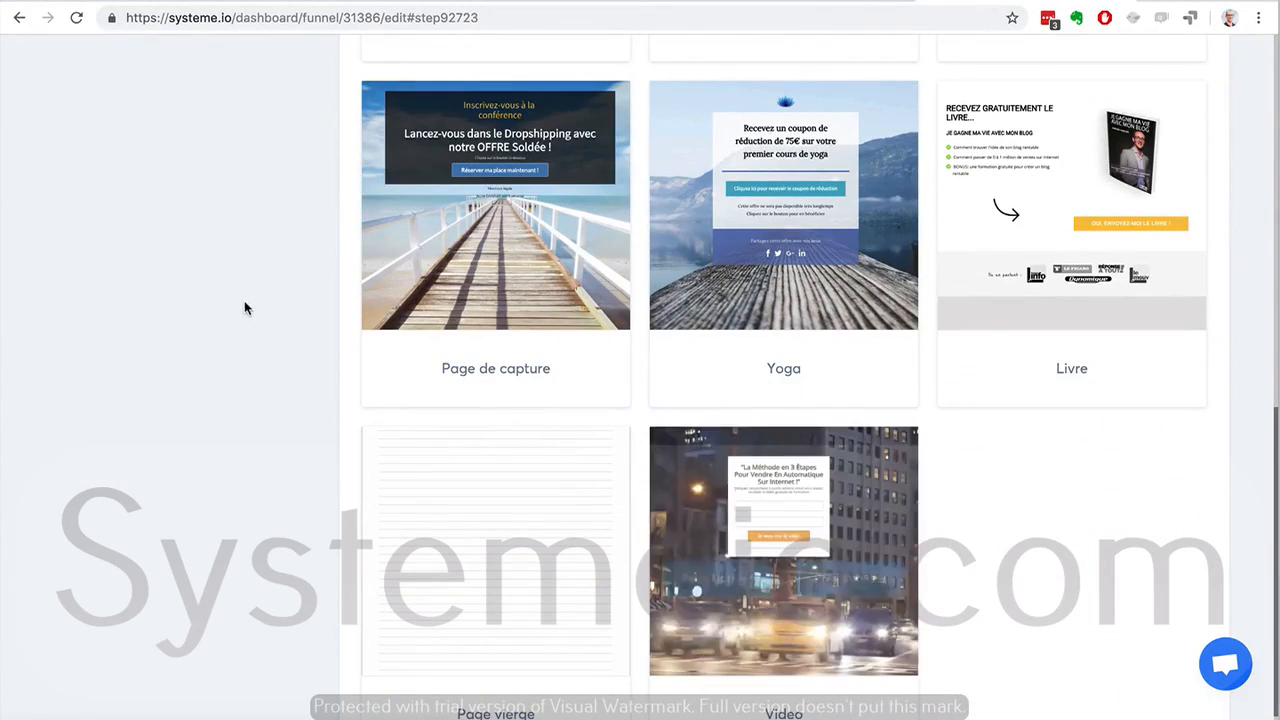
Apply the "Page de capture" template with the wooden pier background to the capture page and open it in the page editor.
scroll(241, 303, "up", 1)
left_click(421, 315)
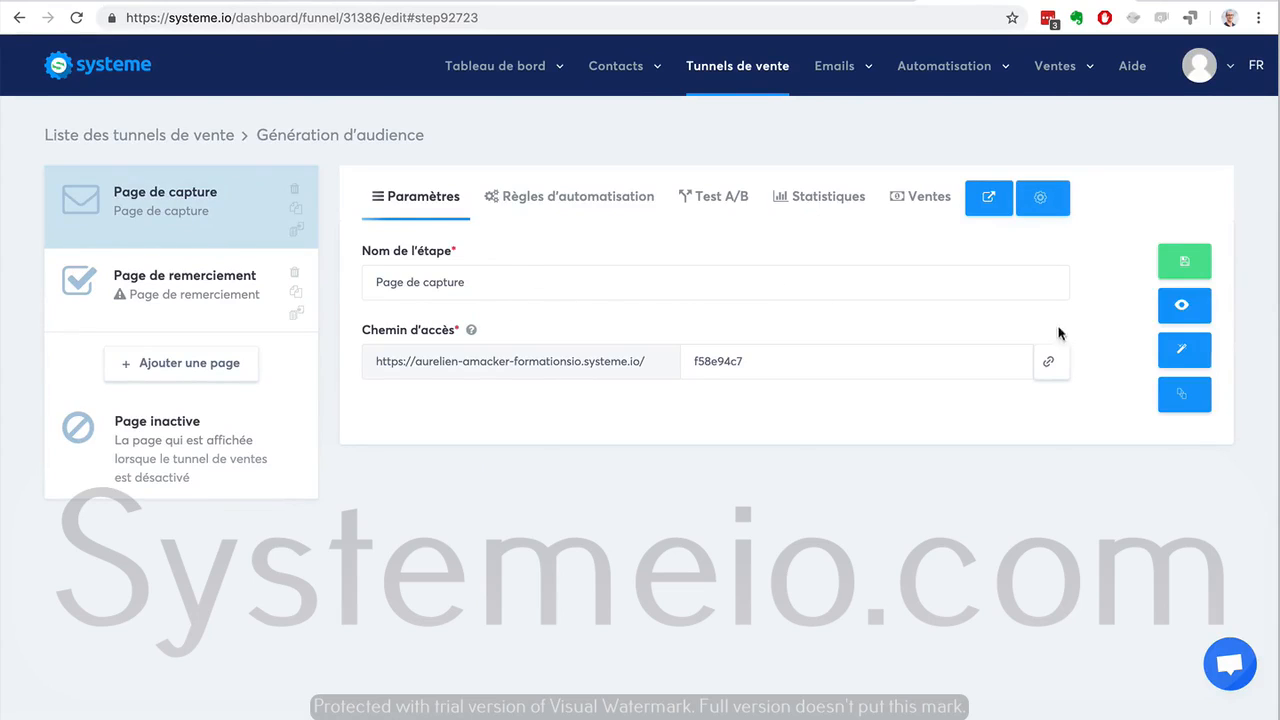
left_click(1183, 347)
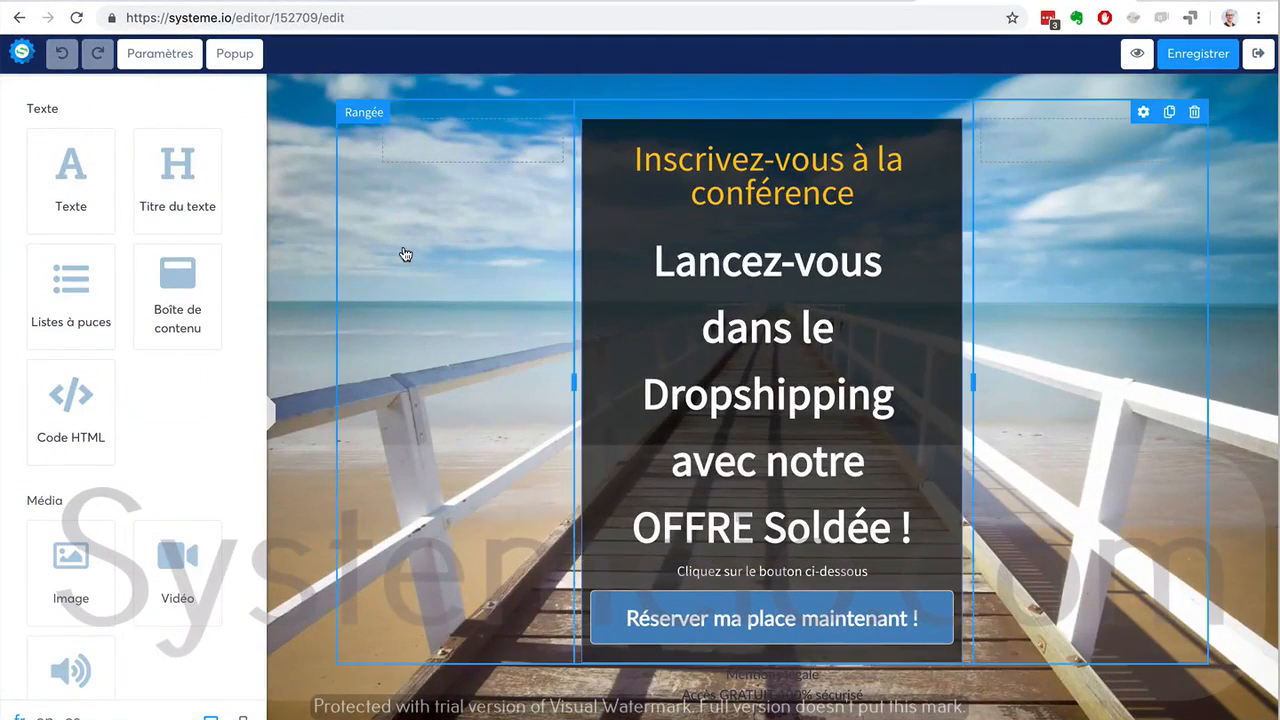
Open the background section's settings and review its margin, colour, size, padding, shadow and visibility options.
left_click(275, 137)
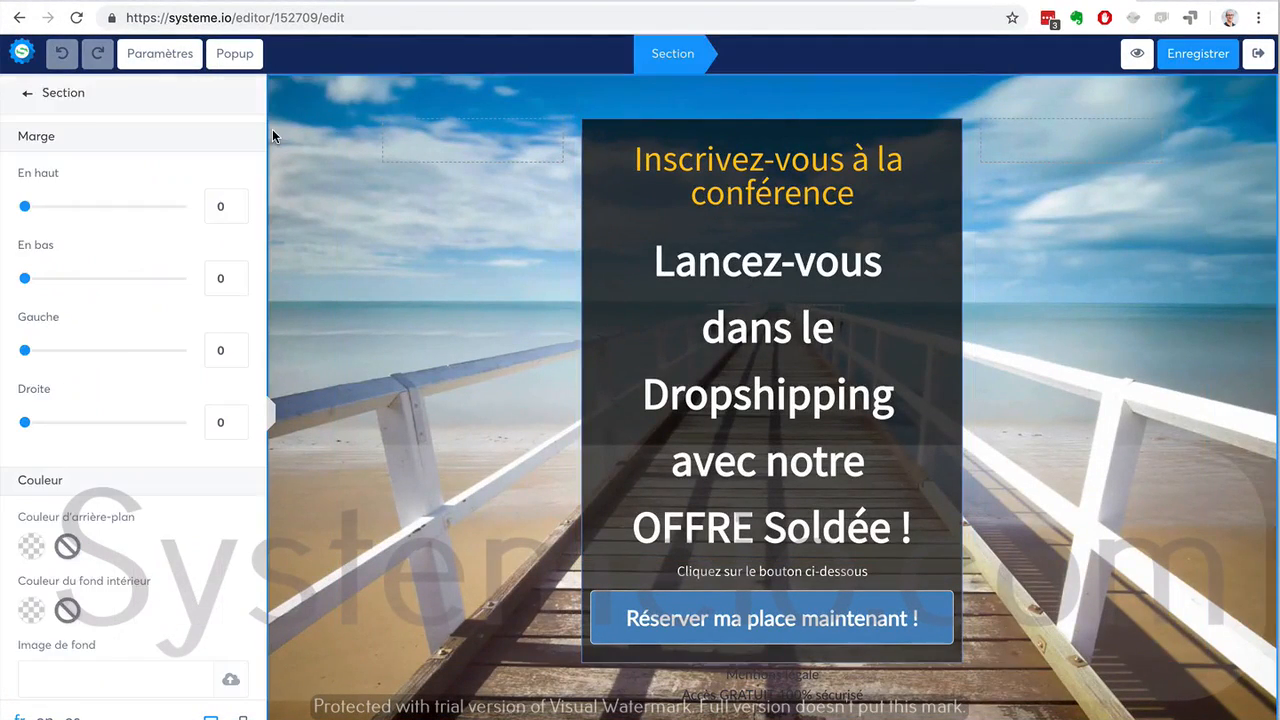
scroll(140, 320, "down", 5)
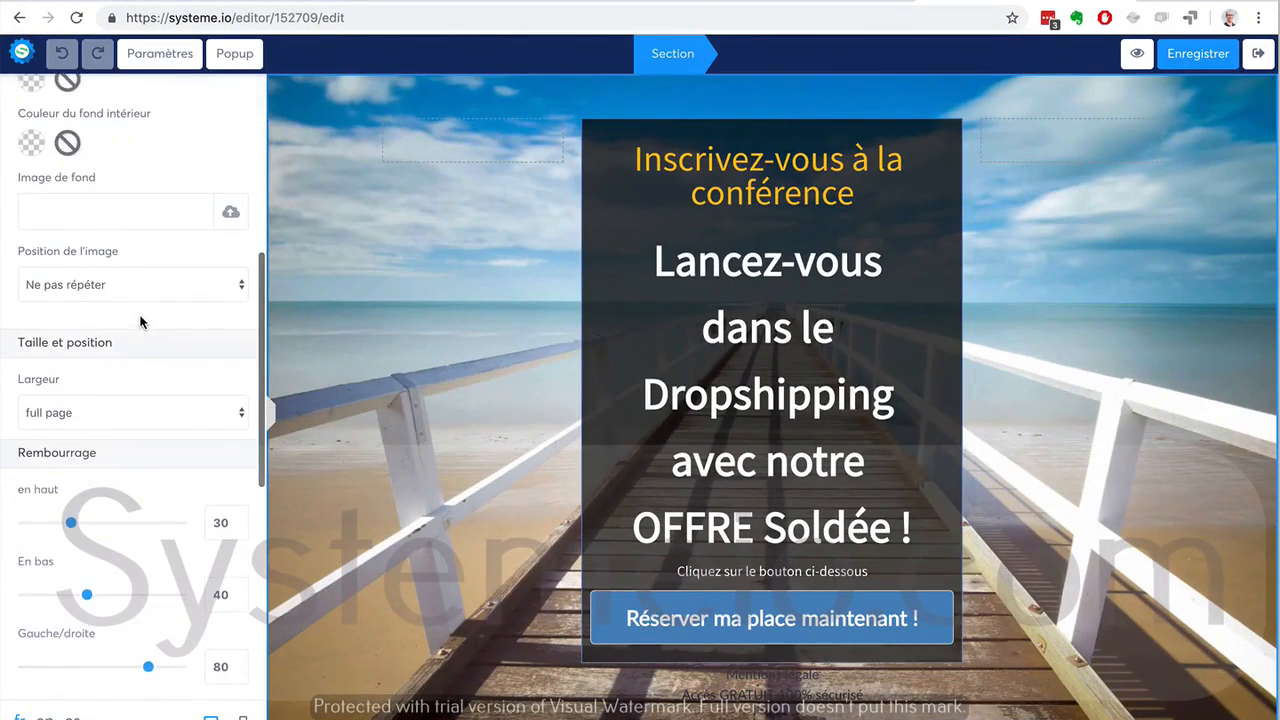
scroll(140, 320, "down", 8)
scroll(140, 320, "down", 3)
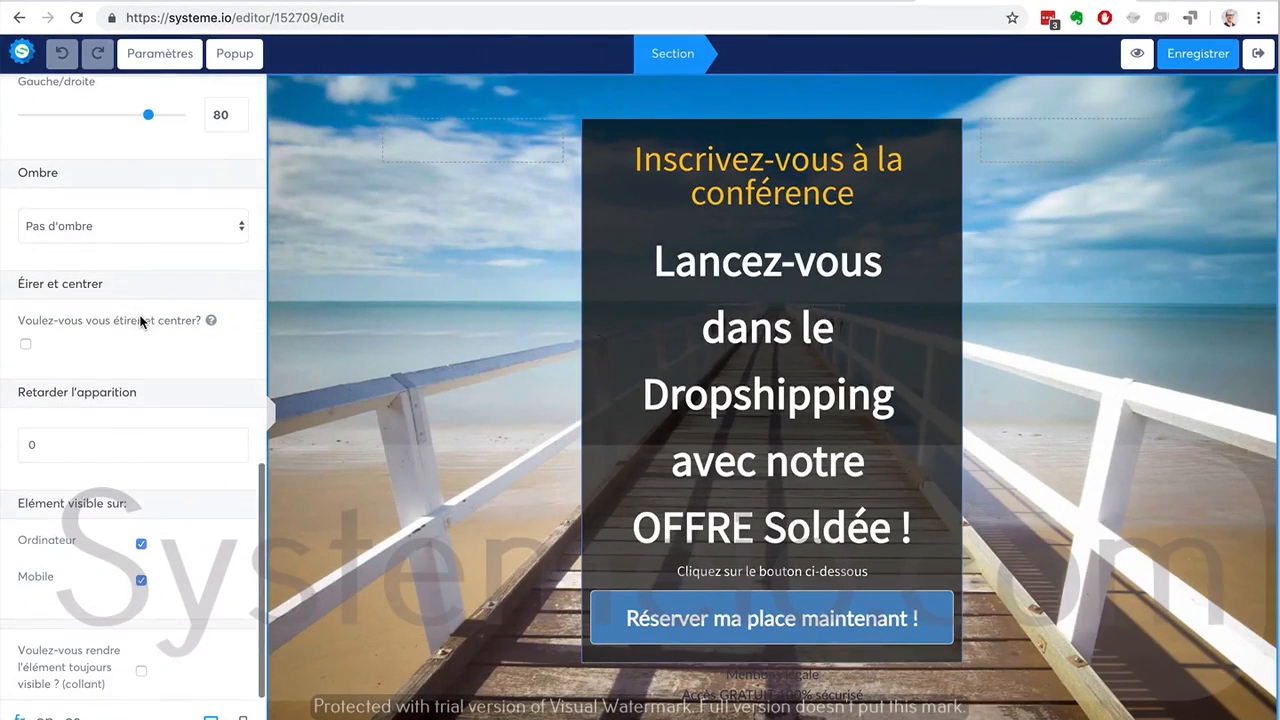
Return to the element list and review the available text, media, column layout and form elements.
left_click(411, 275)
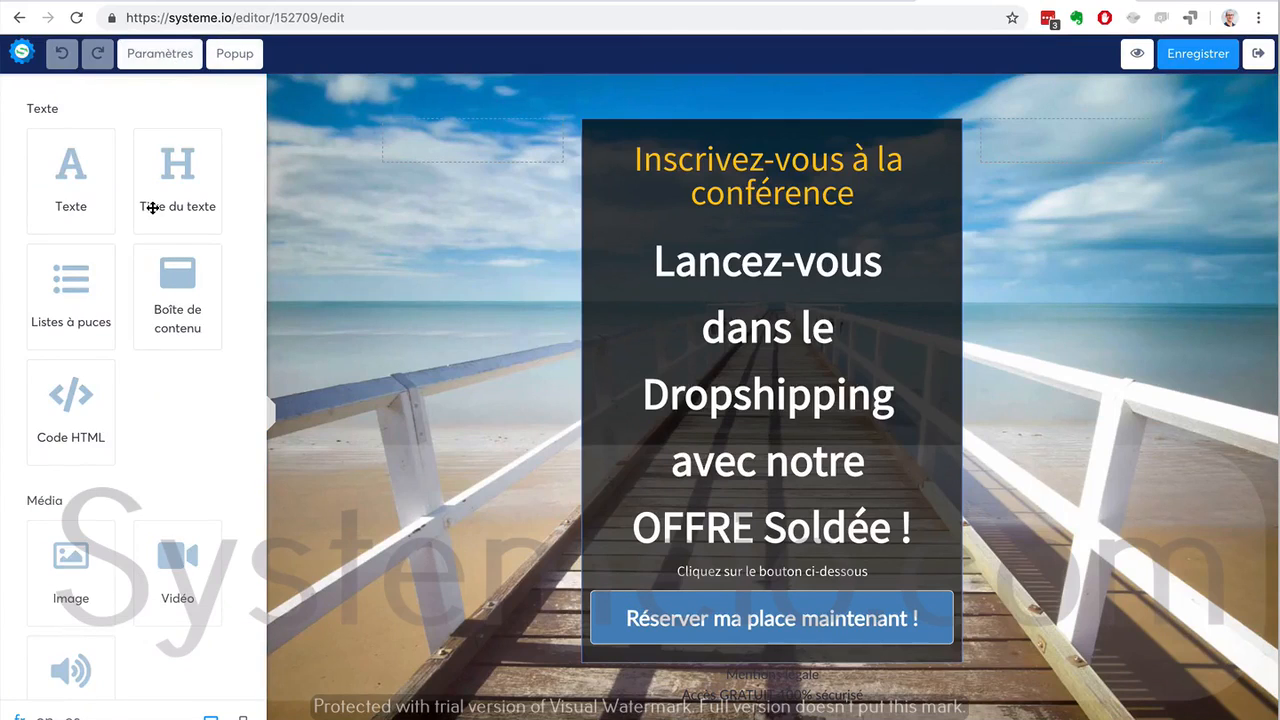
scroll(152, 207, "down", 4)
scroll(152, 207, "down", 3)
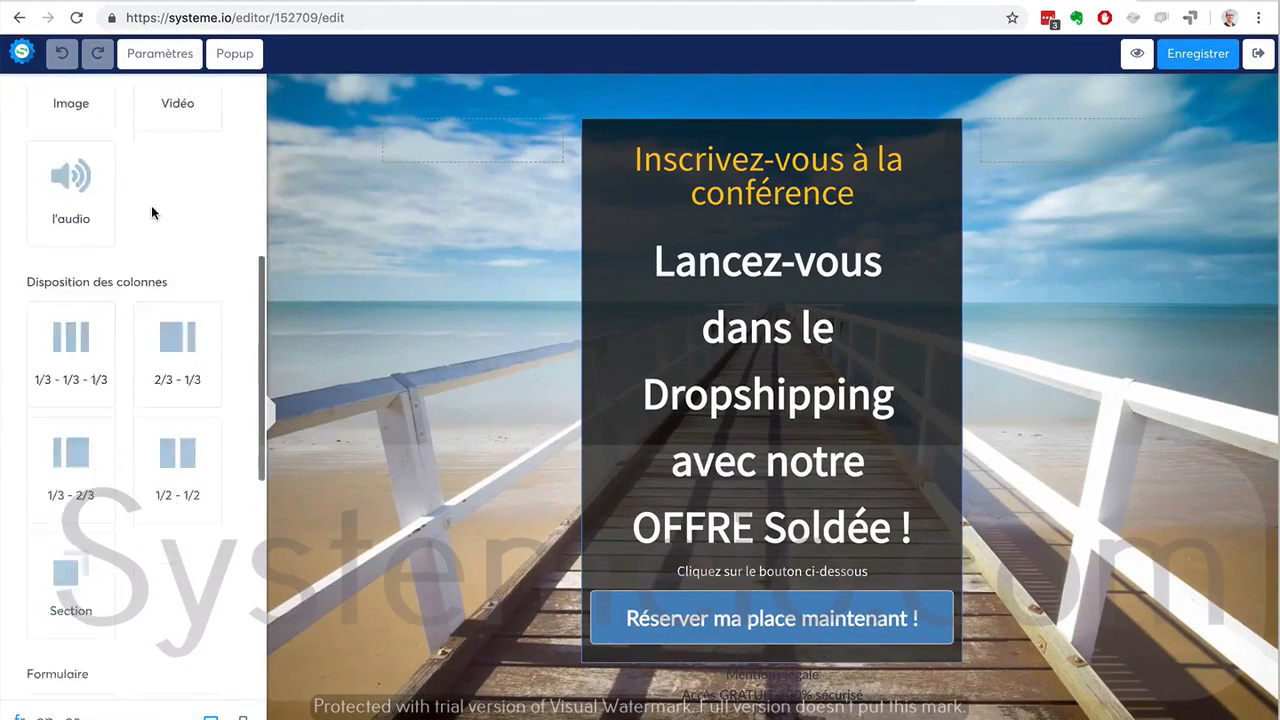
scroll(233, 262, "down", 4)
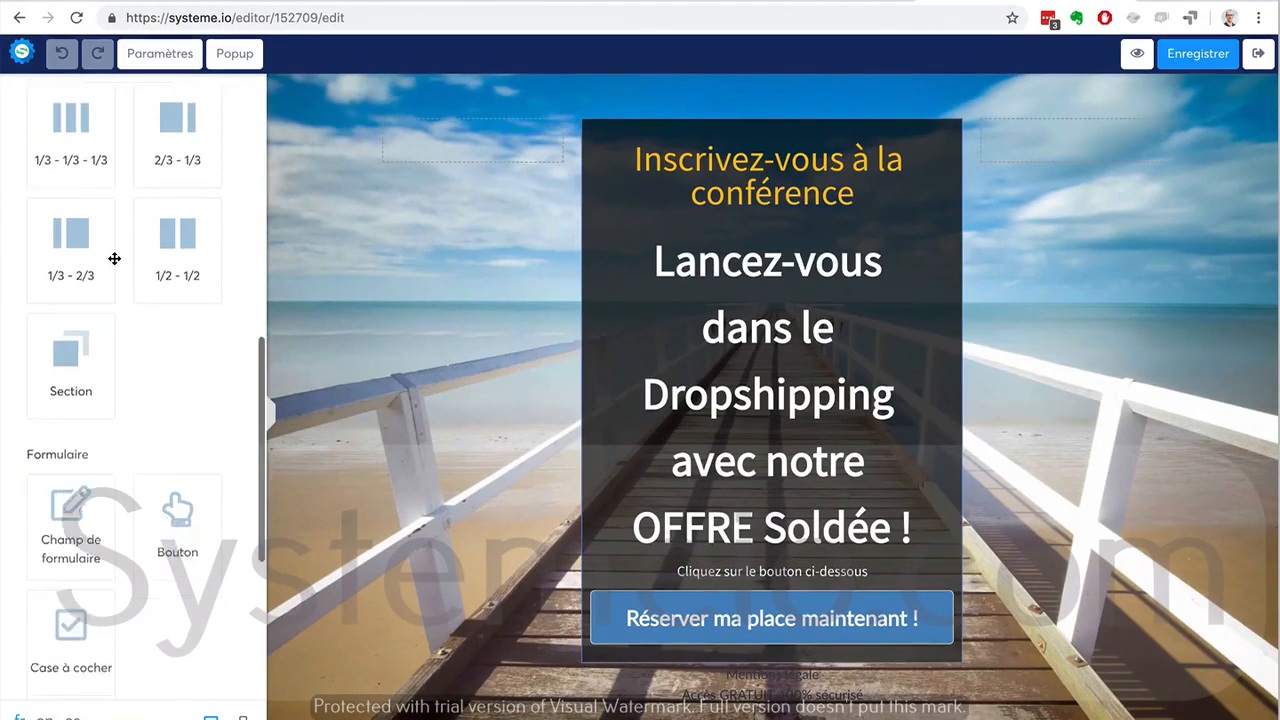
scroll(233, 252, "up", 10)
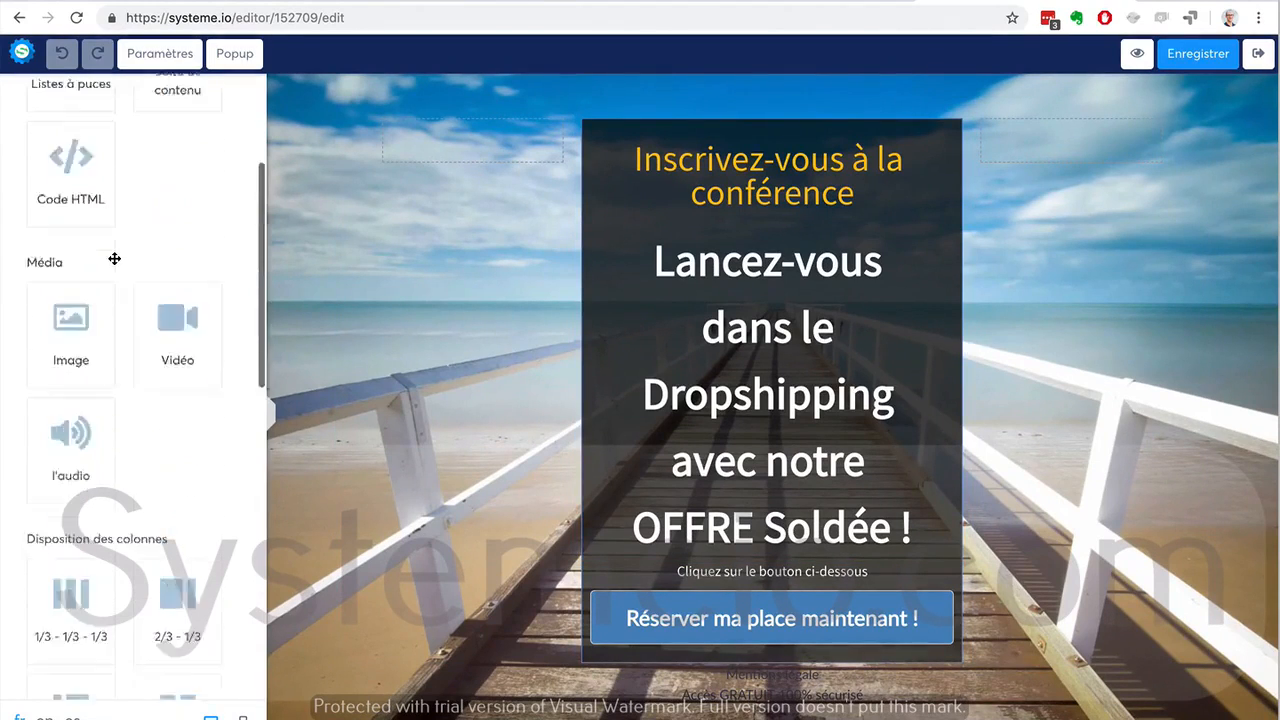
Inspect the settings of the section and of the "Inscrivez-vous à la conférence" heading, and return to the element list.
left_click(368, 84)
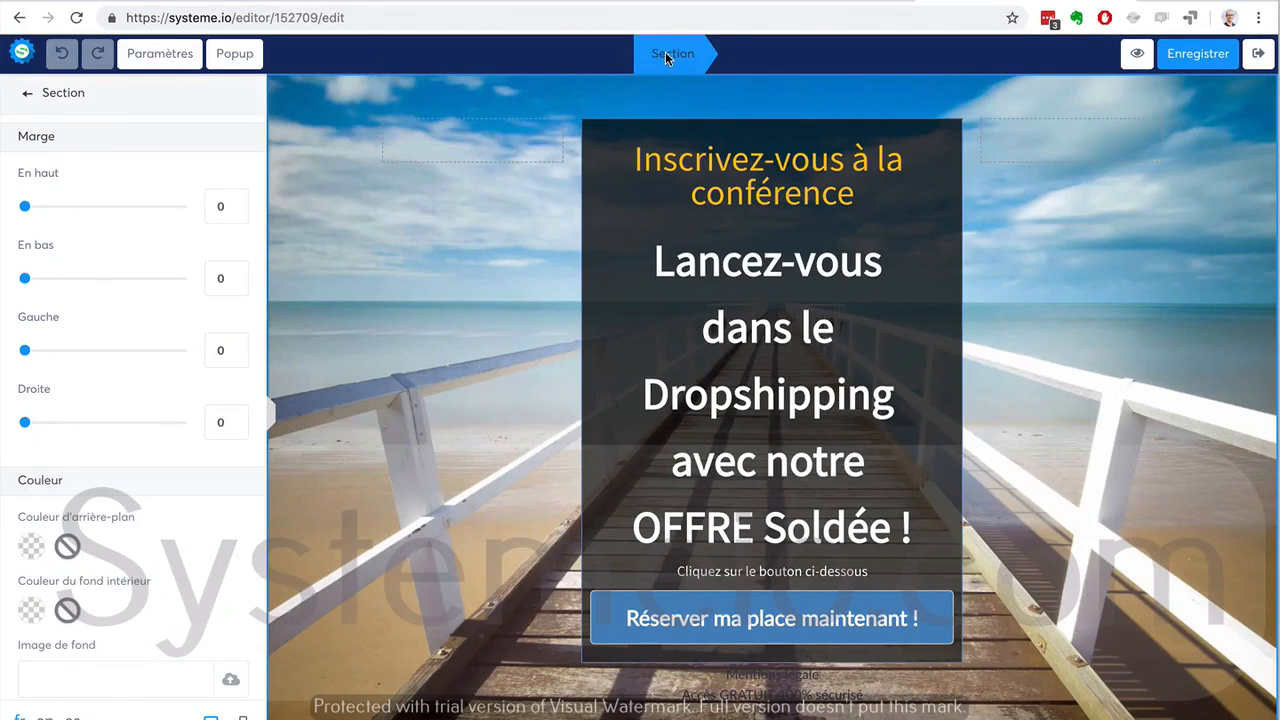
left_click(640, 165)
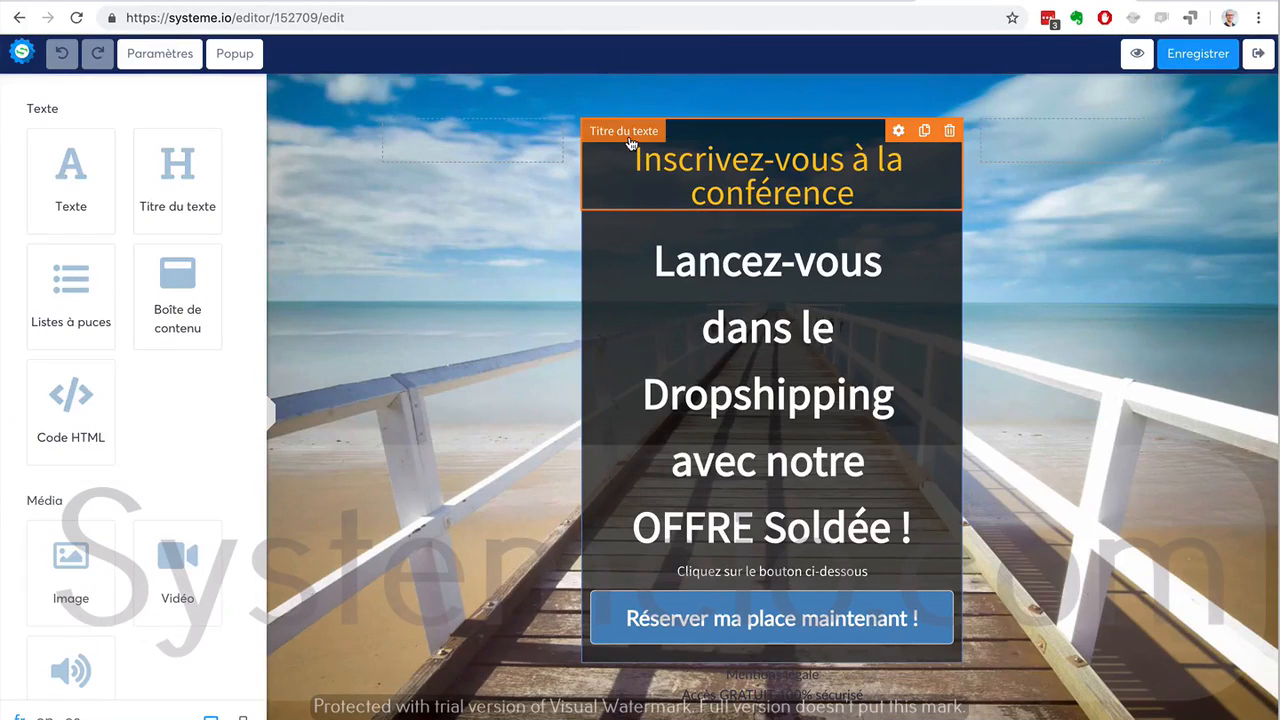
left_click(638, 163)
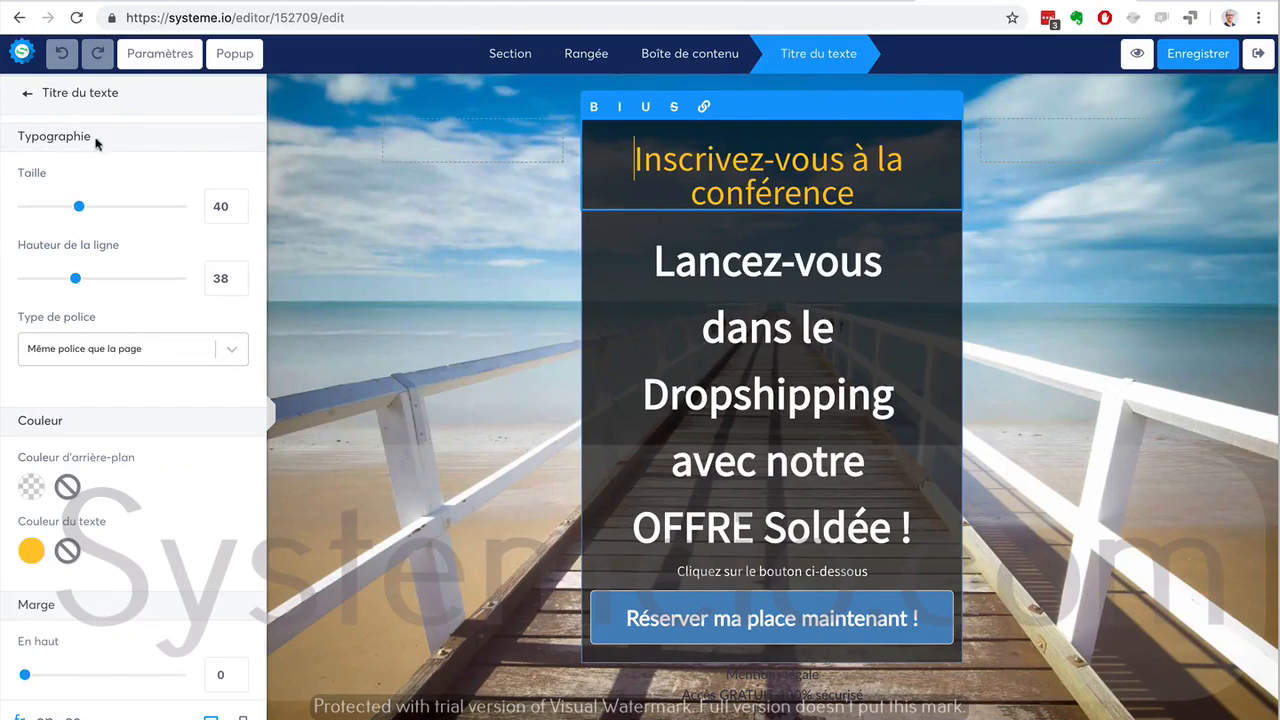
left_click(28, 92)
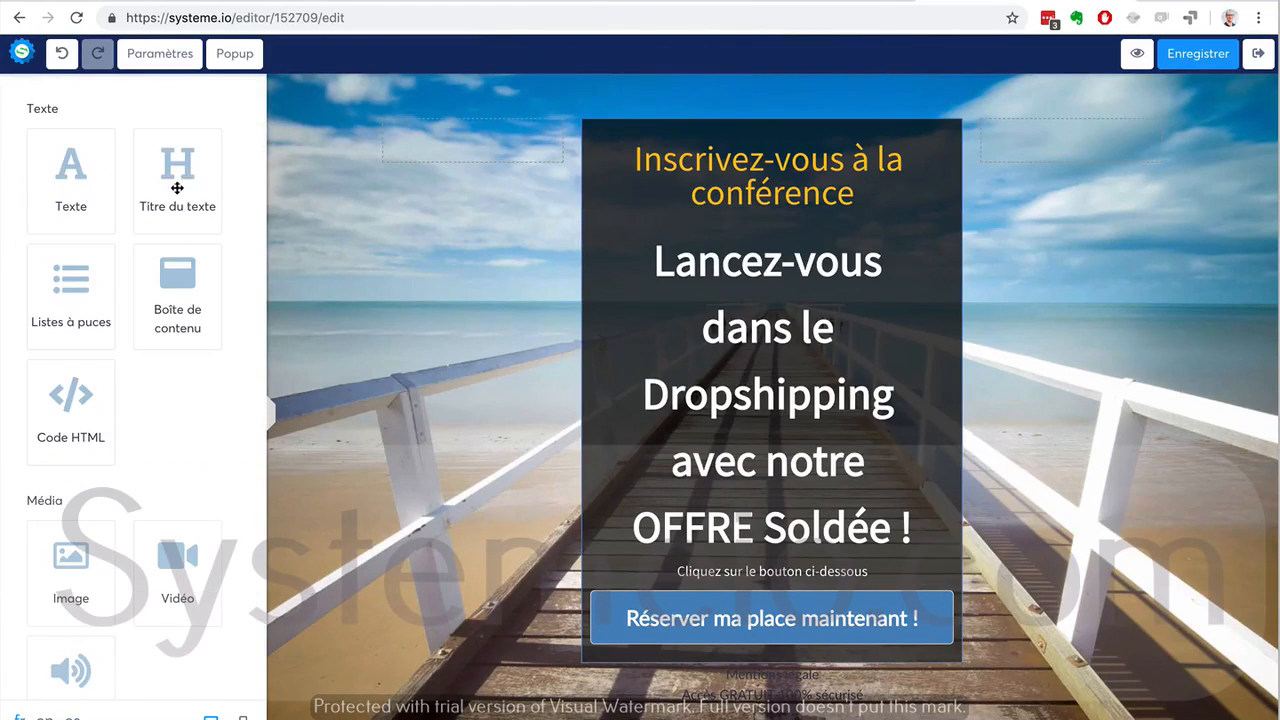
Select the "Inscrivez-vous à la conférence" heading and inspect its parent content box, row and section in turn.
left_click(722, 175)
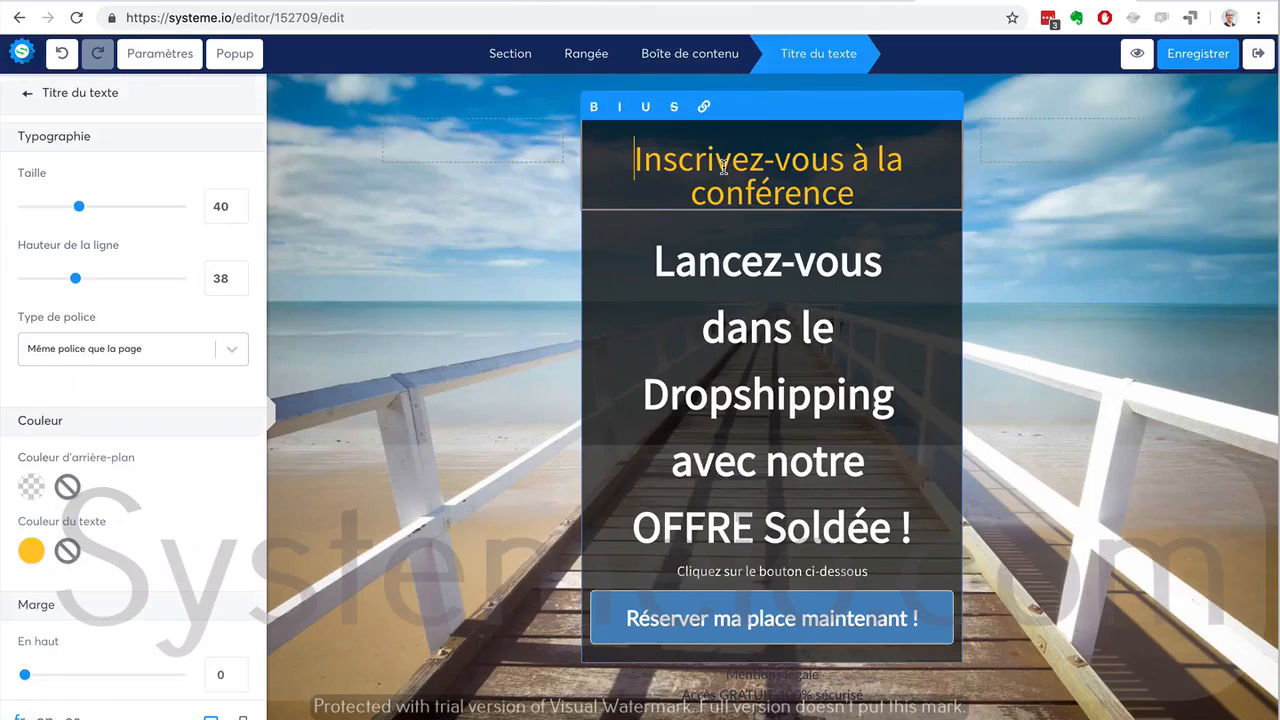
left_click(698, 58)
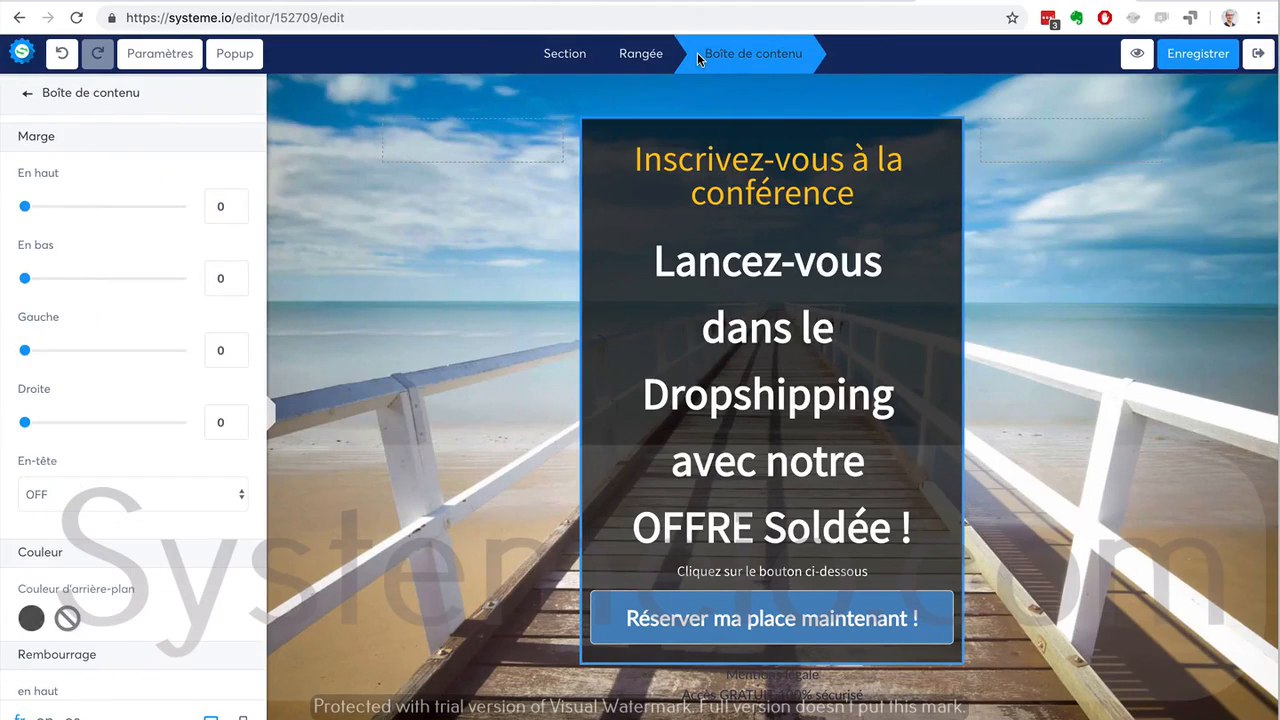
left_click(641, 56)
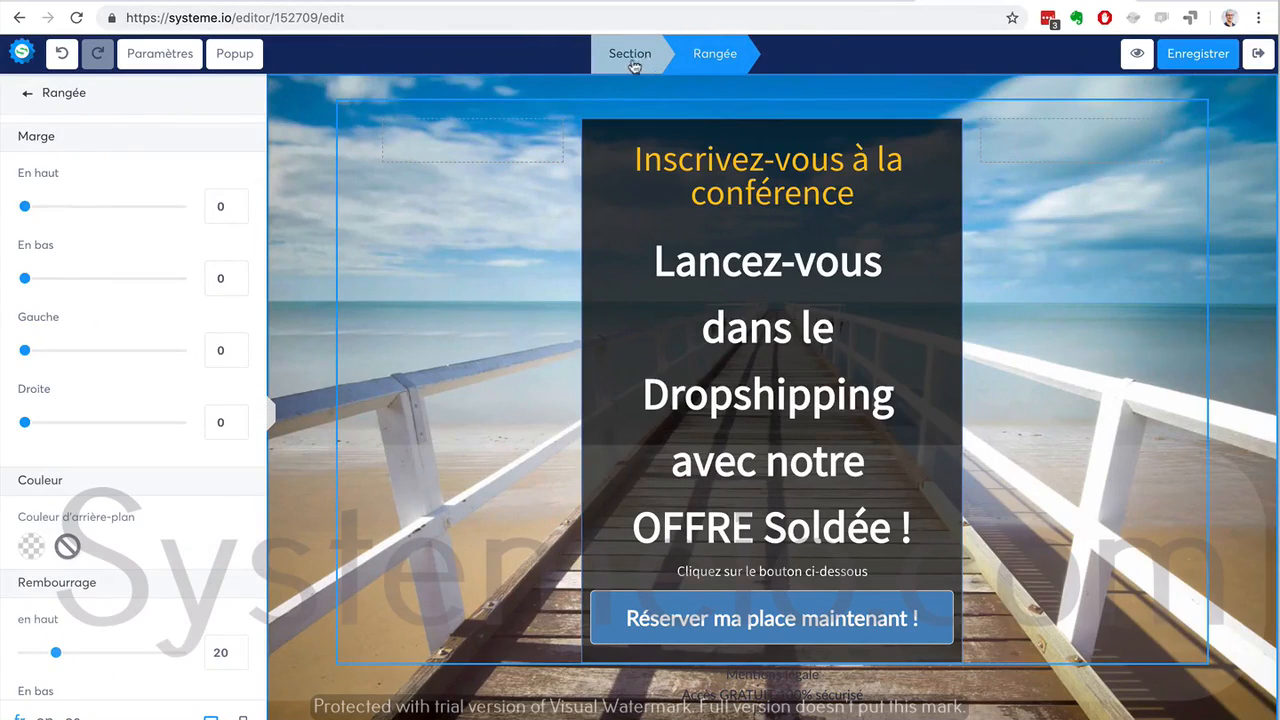
left_click(617, 56)
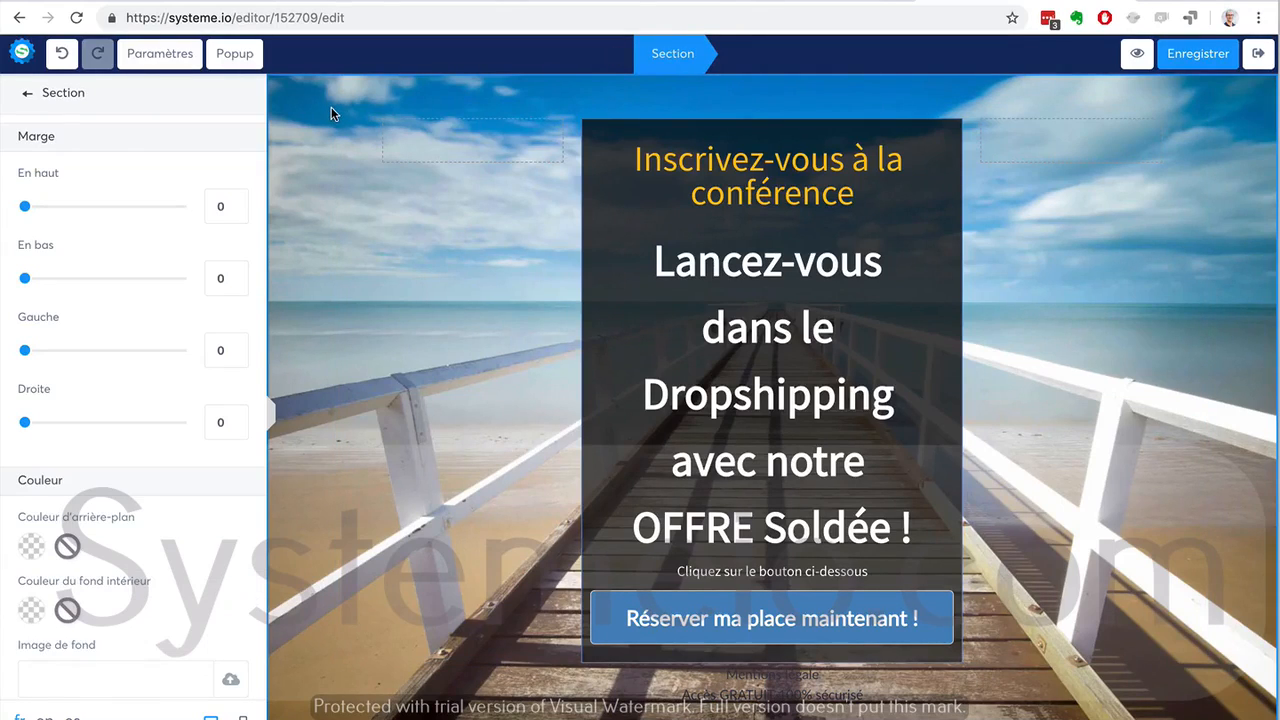
Review the settings of the row around the content box through to its visibility options, and switch to the mobile view.
left_click(370, 161)
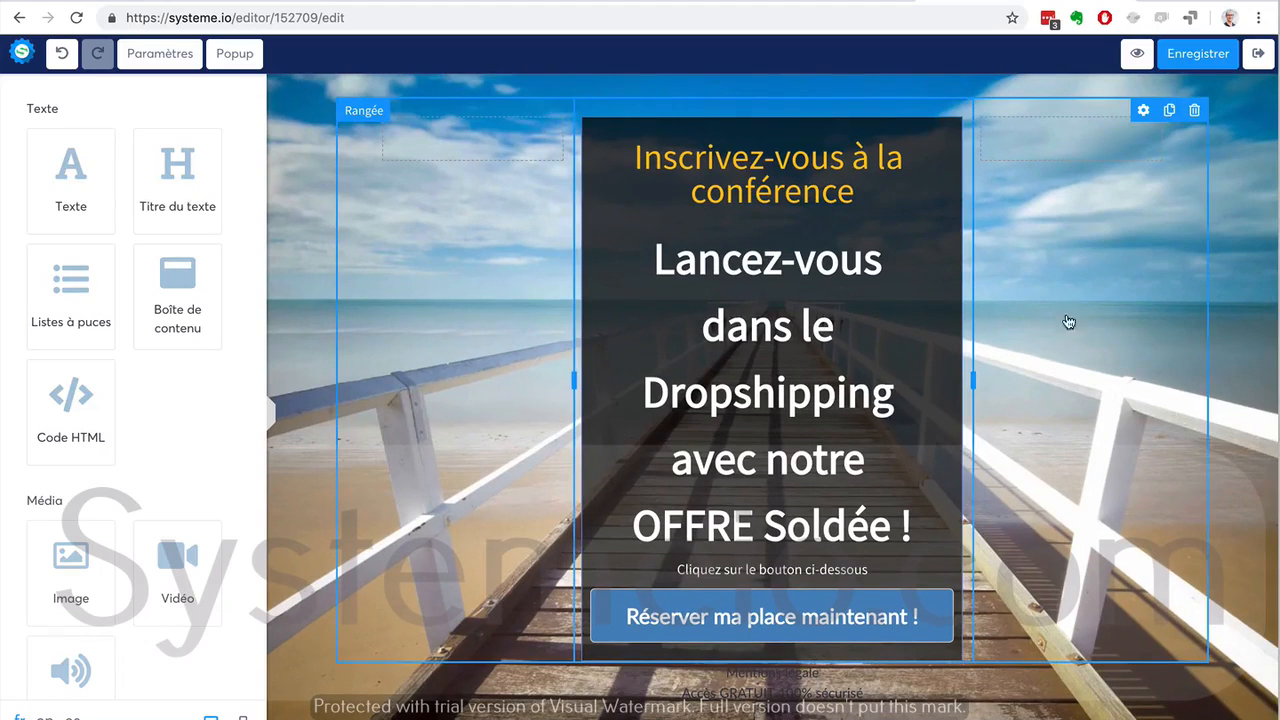
mouse_move(1007, 386)
left_mouse_down()
mouse_move(1098, 384)
mouse_move(997, 381)
left_mouse_up()
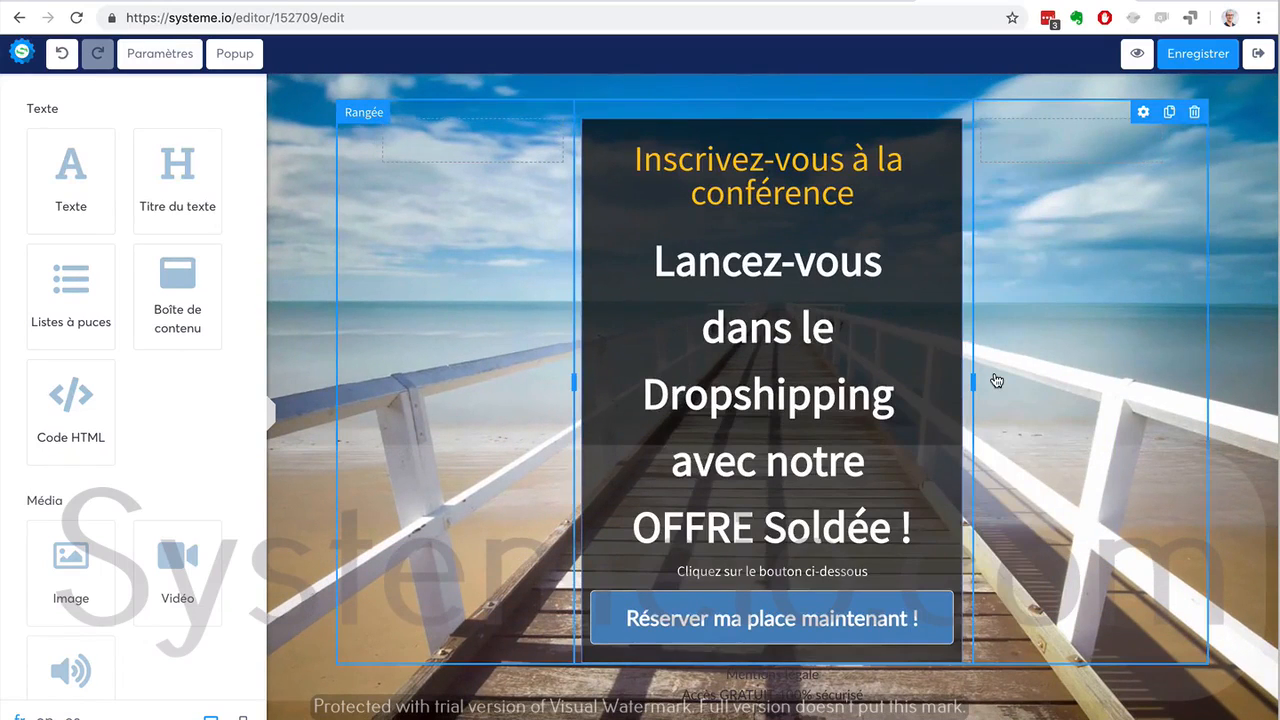
left_click(997, 380)
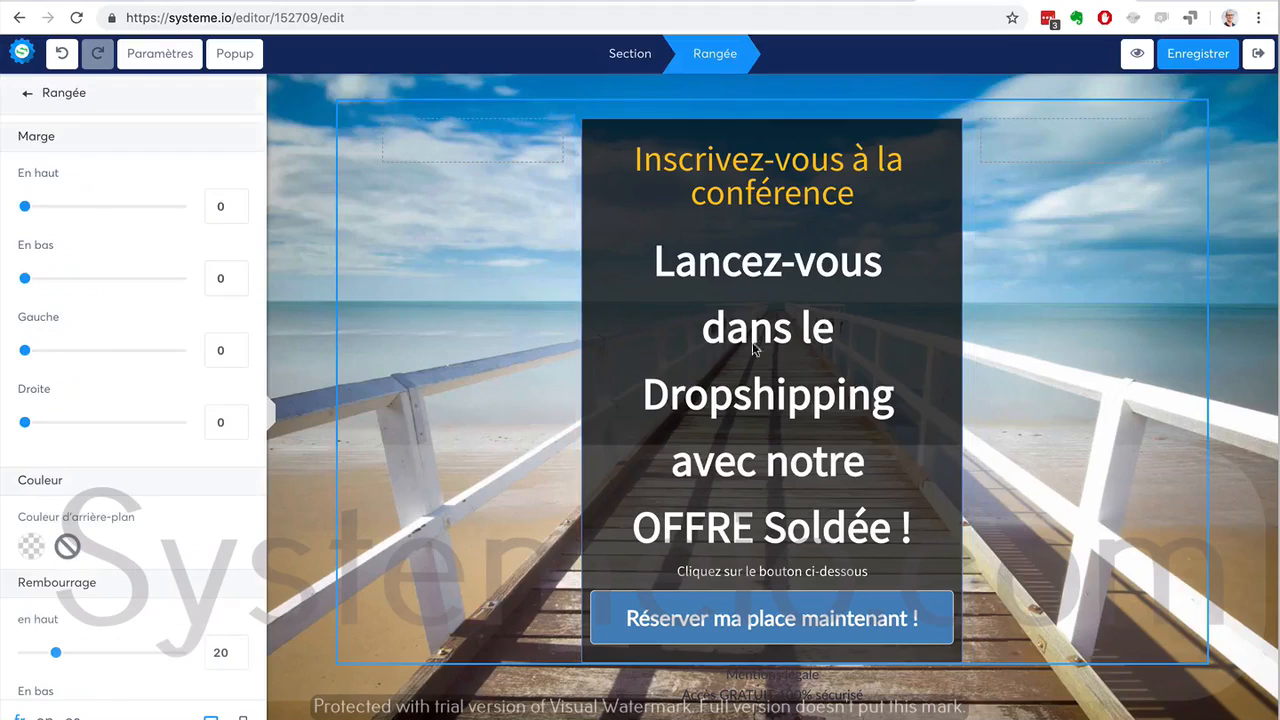
scroll(100, 230, "down", 6)
scroll(85, 263, "down", 5)
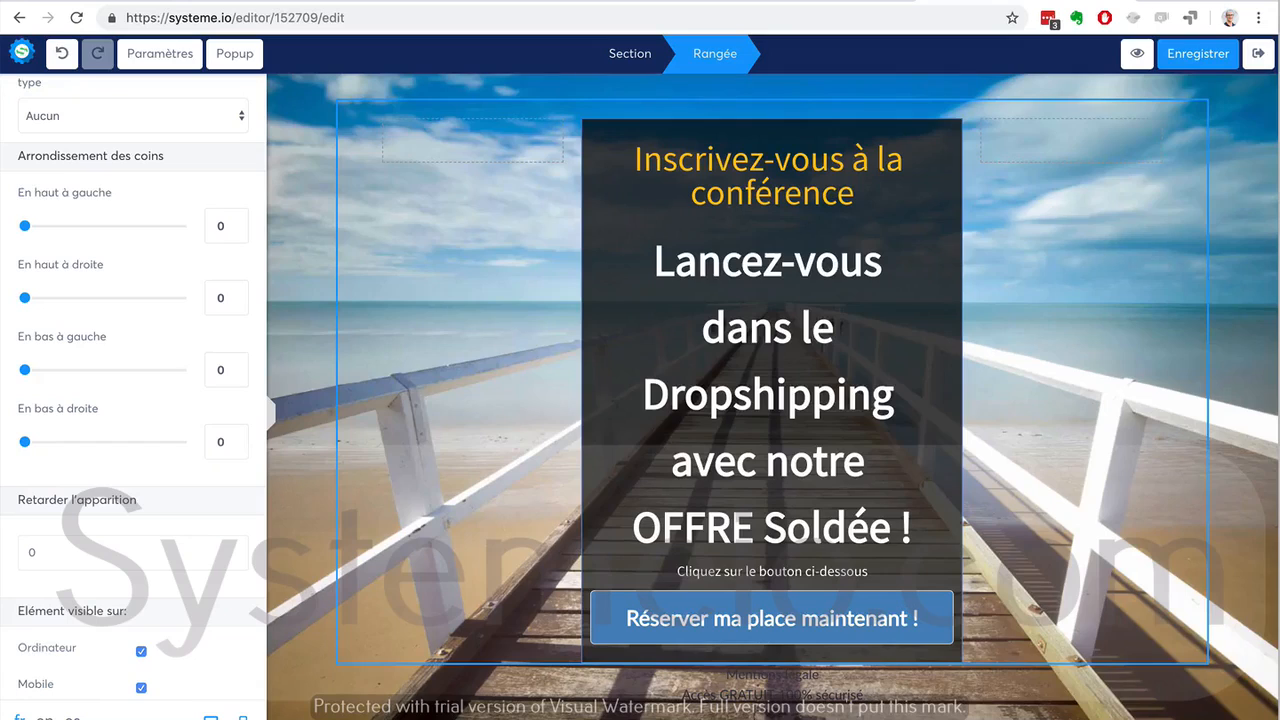
left_click(243, 718)
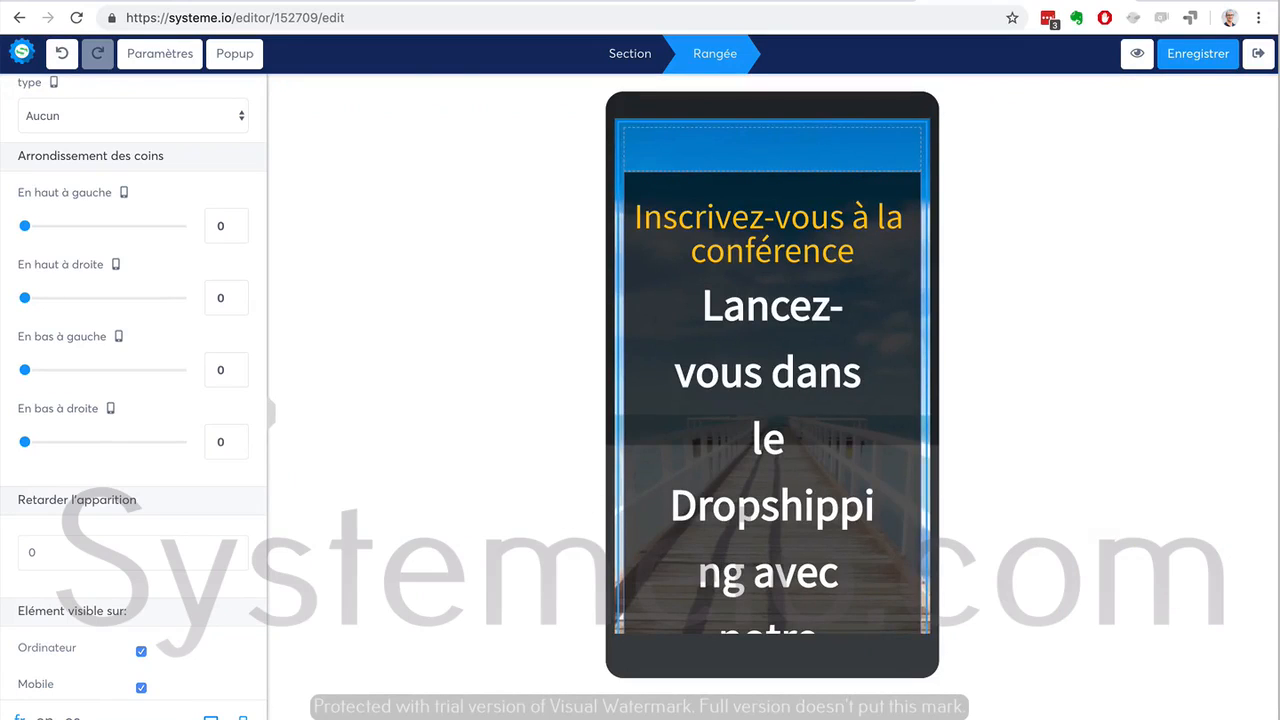
Return to the desktop view, toggle the row's Ordinateur visibility off and on, and go back to the element list.
left_click(211, 718)
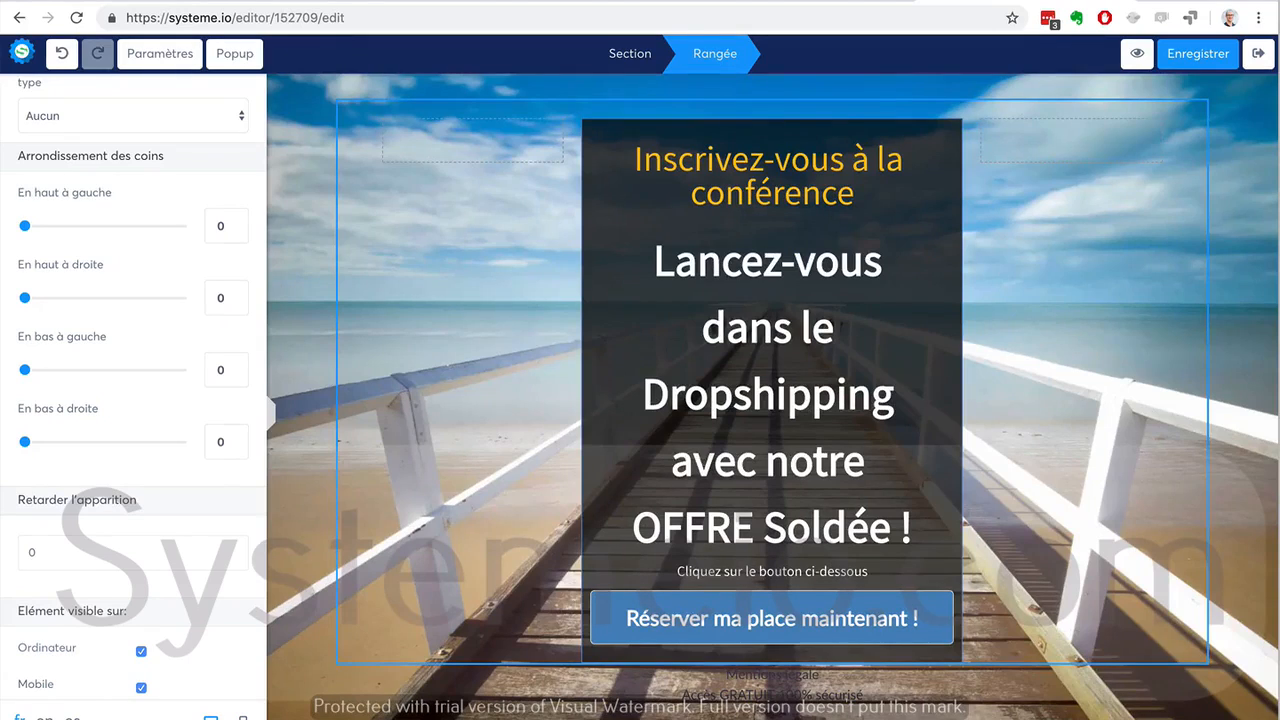
left_click(141, 652)
left_click(141, 652)
left_click(141, 652)
left_click(141, 652)
scroll(138, 487, "down", 1)
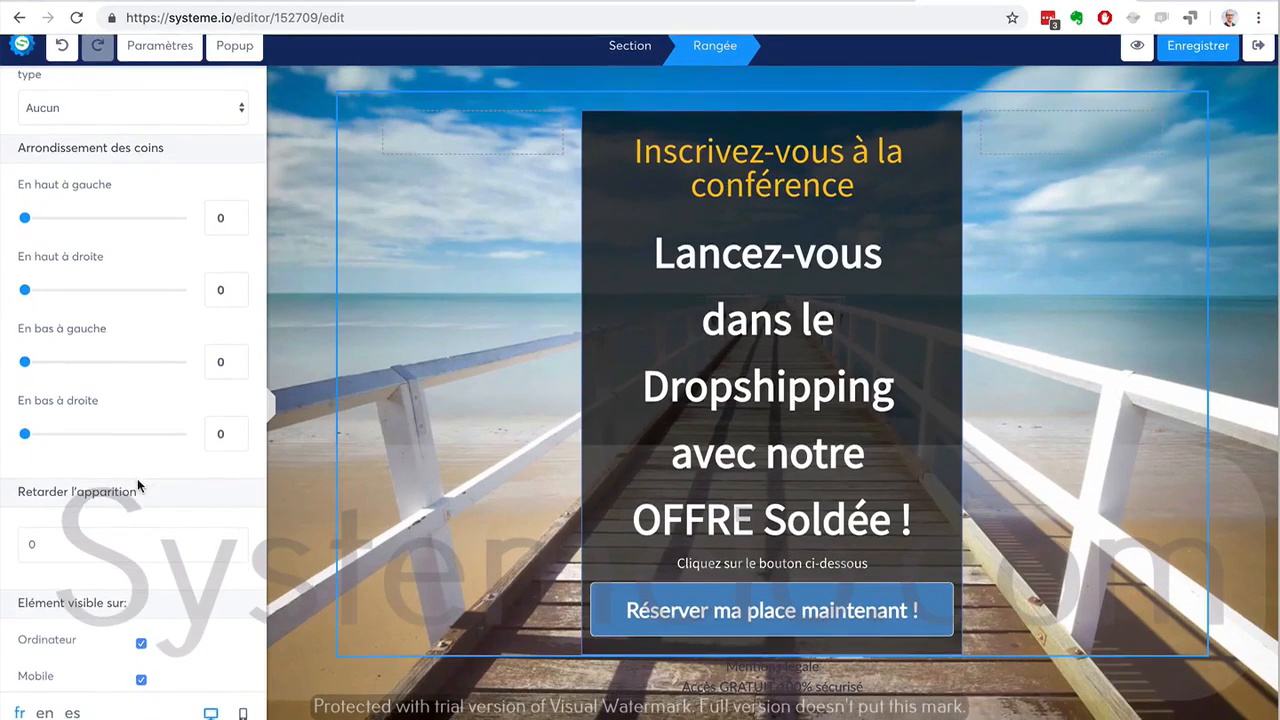
scroll(138, 486, "up", 10)
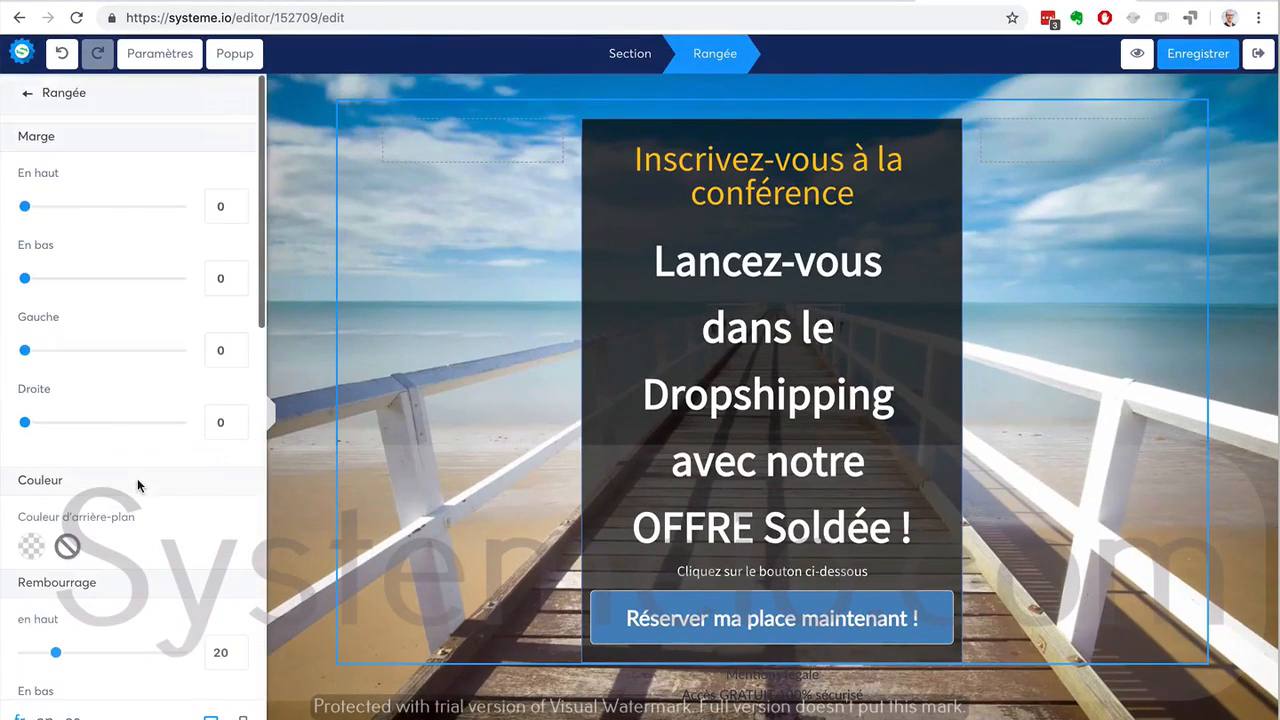
left_click(25, 97)
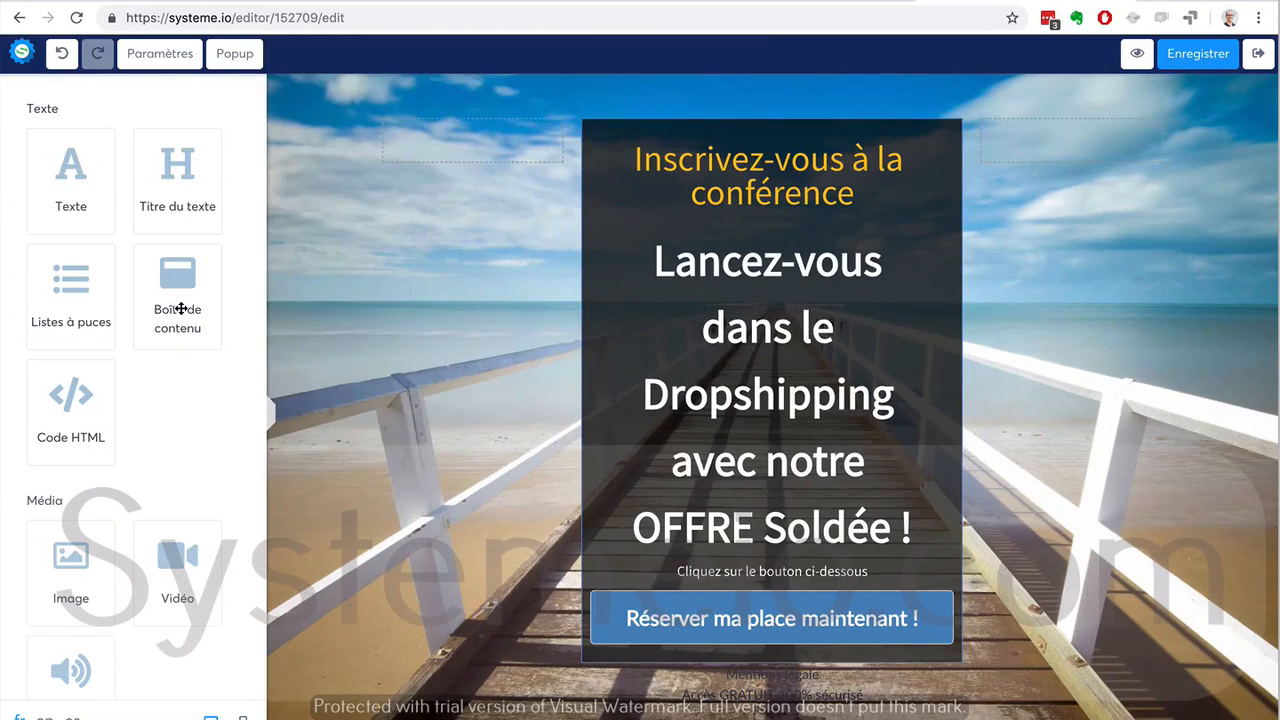
Insert a Vidéo element beneath the "Inscrivez-vous à la conférence" heading and open its settings.
scroll(138, 433, "down", 2)
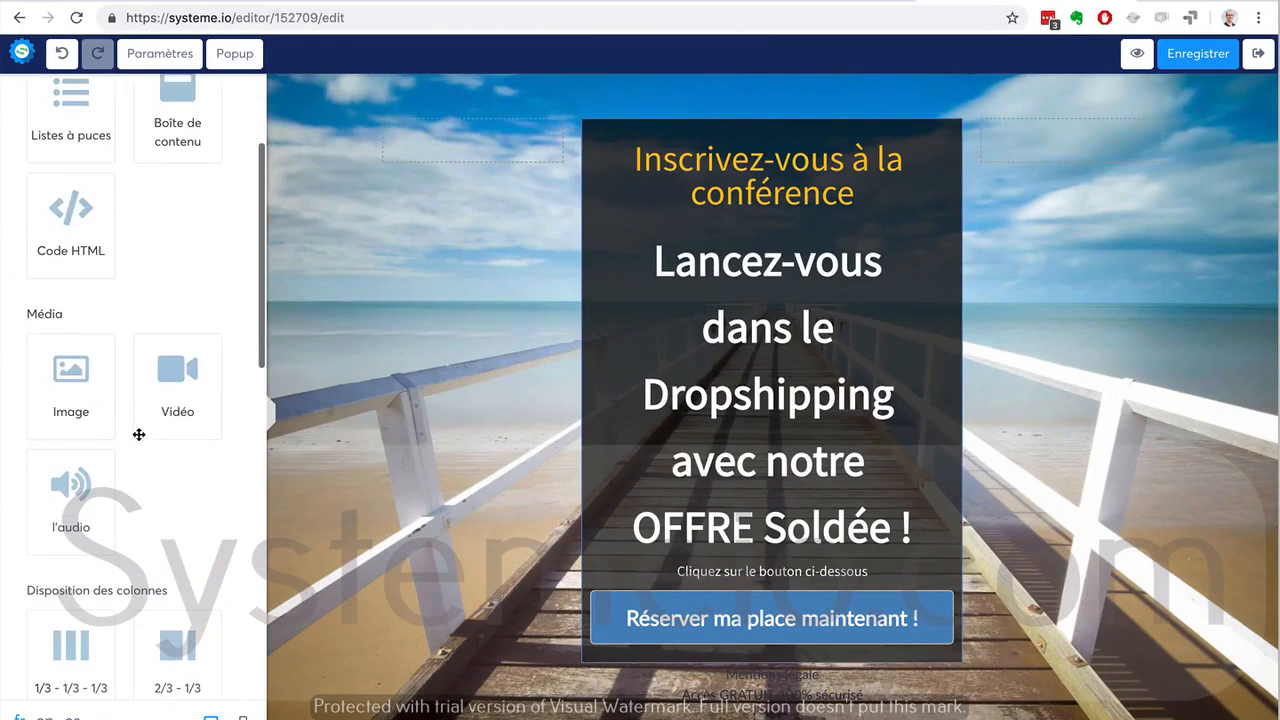
left_click_drag(161, 400, 714, 240)
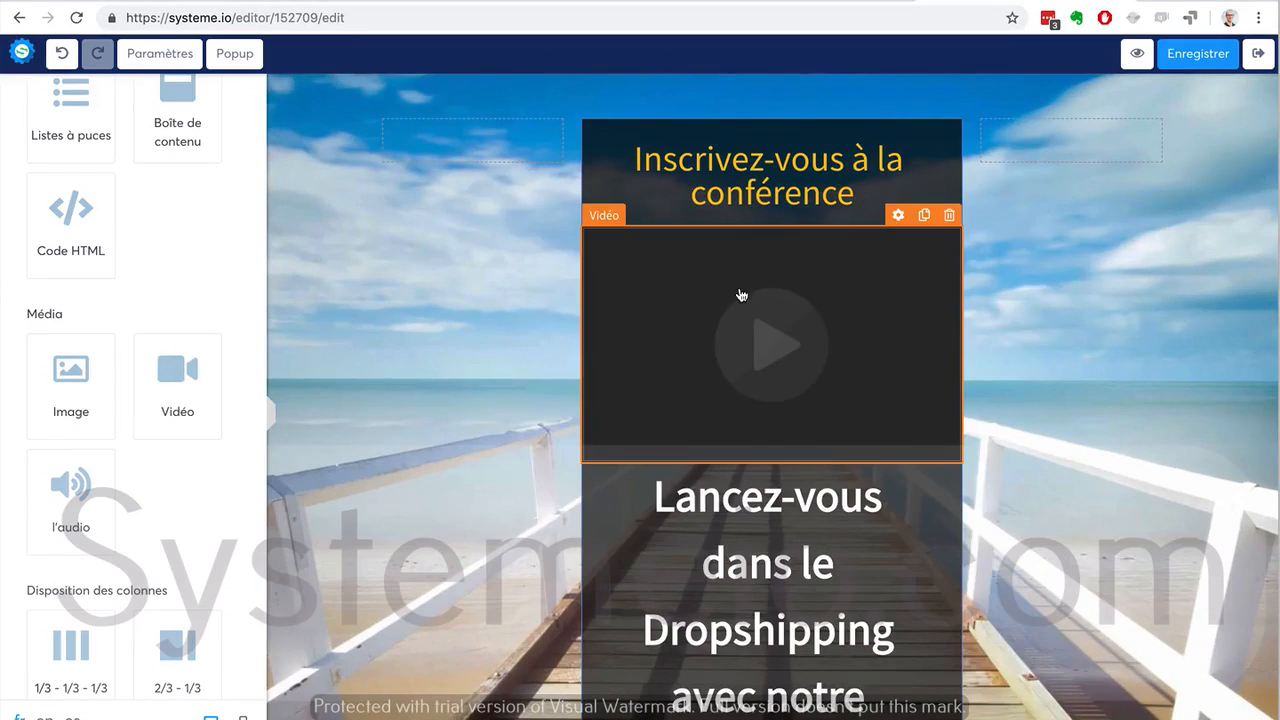
left_click(898, 215)
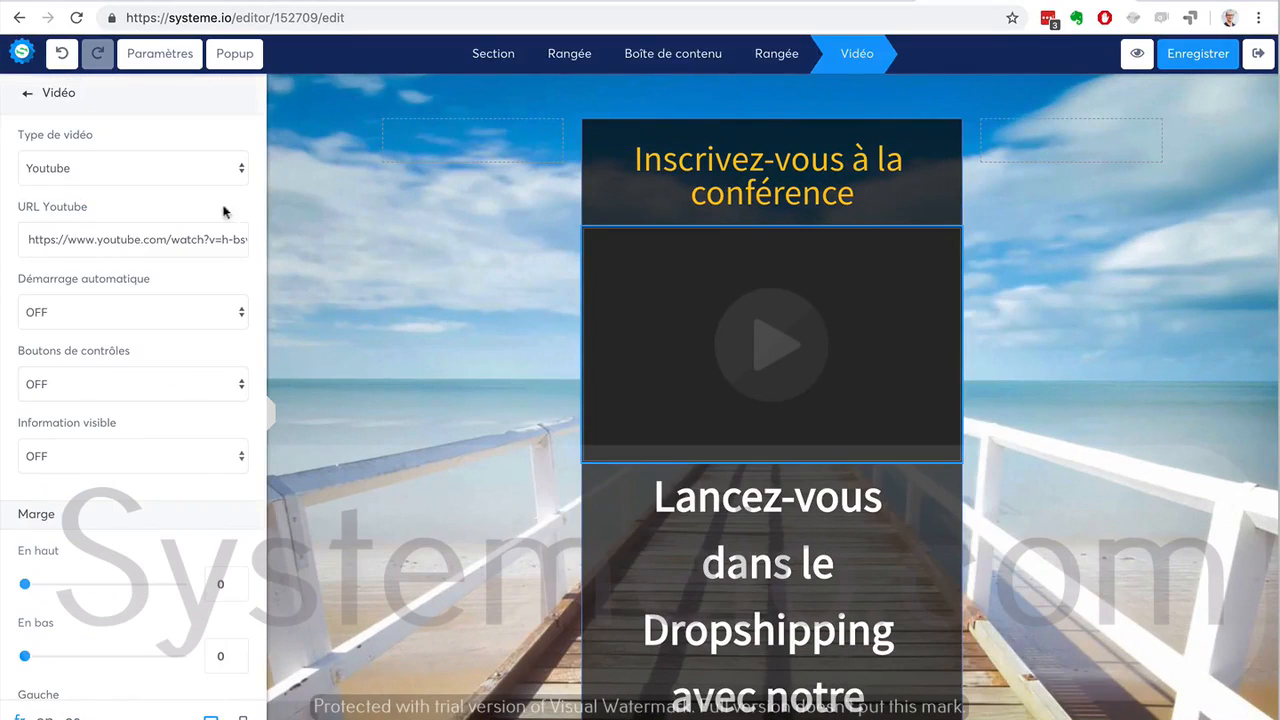
Try the video type "Envoyer un fichier" and switch the video to "Lien direct".
left_click(124, 166)
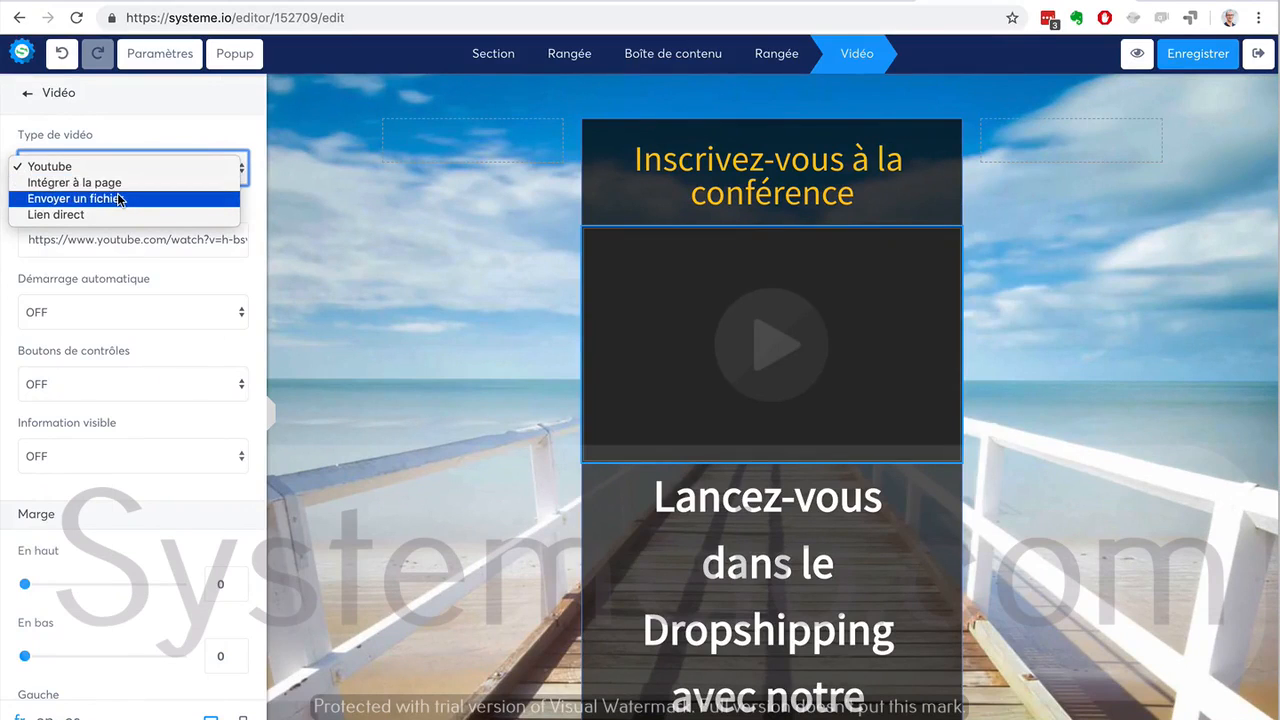
left_click(116, 198)
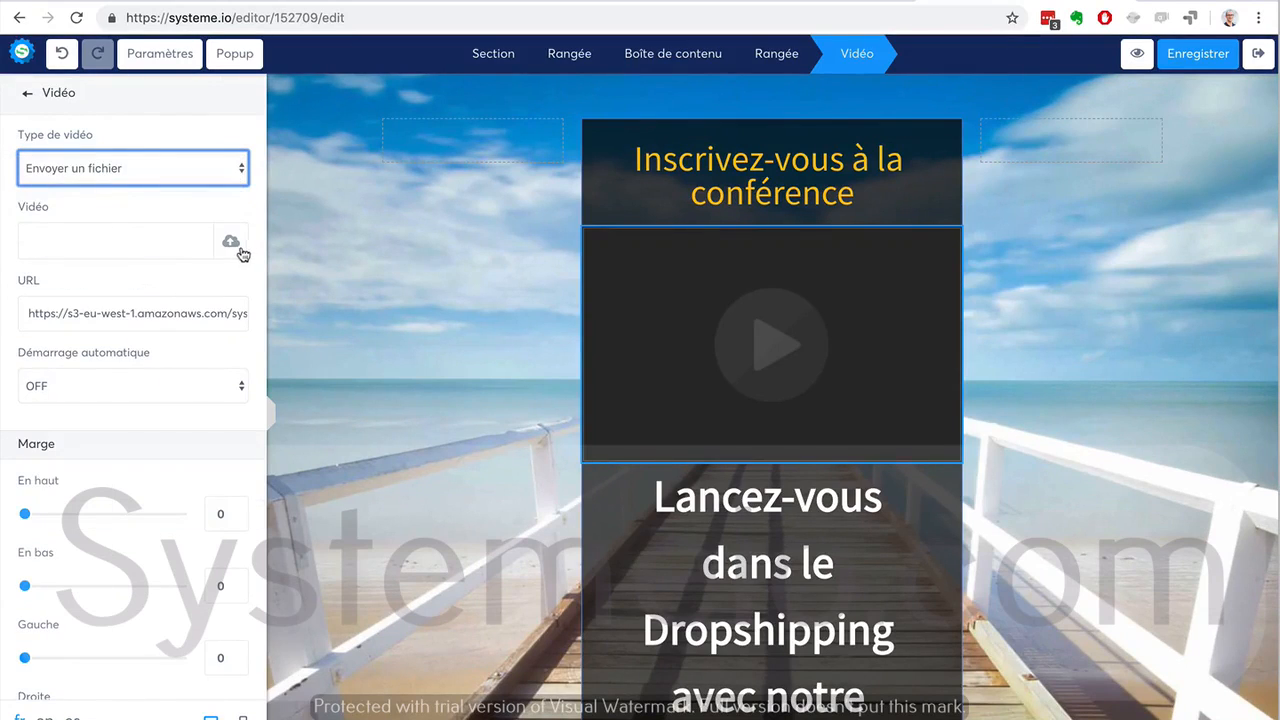
left_click(125, 170)
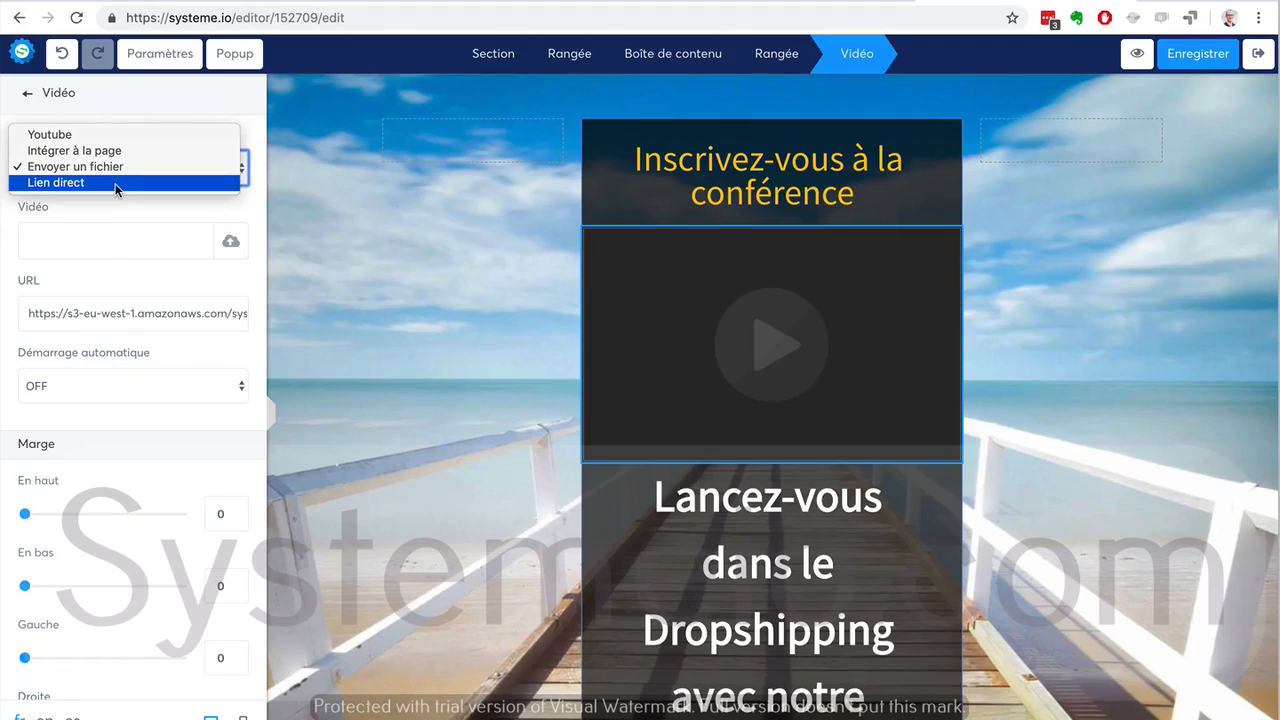
left_click(116, 183)
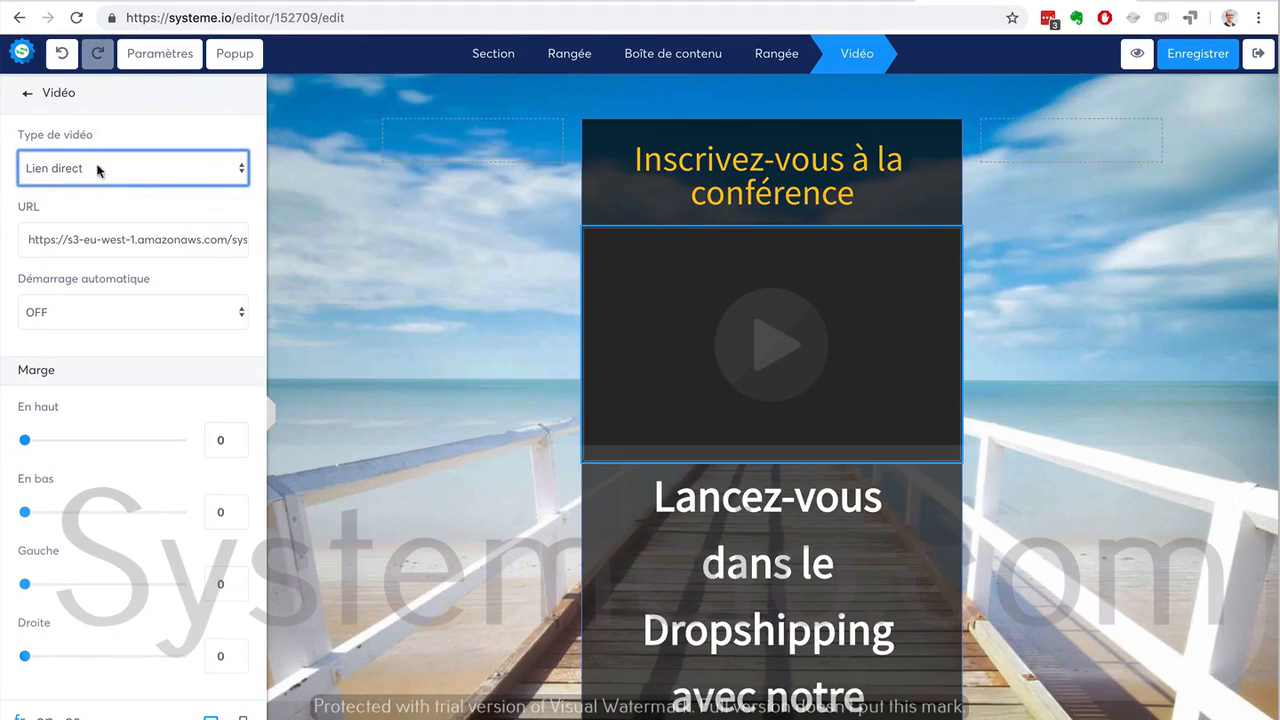
Leave the video settings and delete the Vidéo element from the content box.
left_click(29, 95)
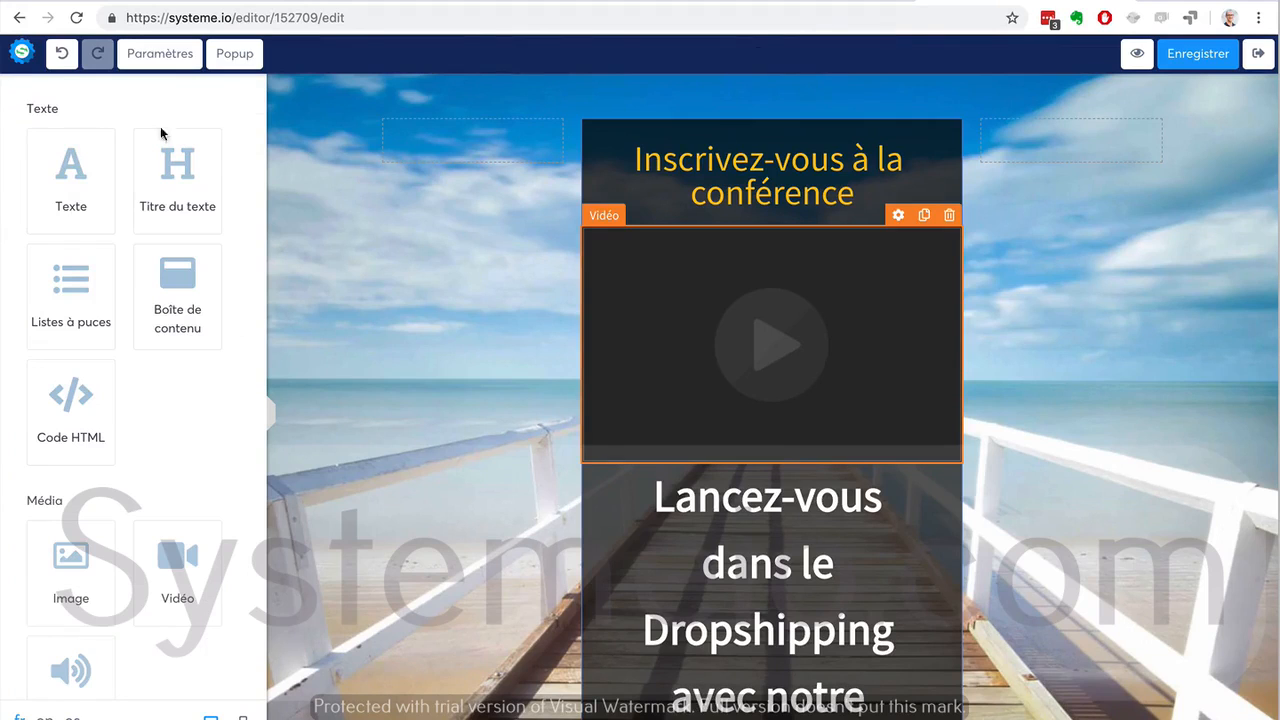
left_click(950, 216)
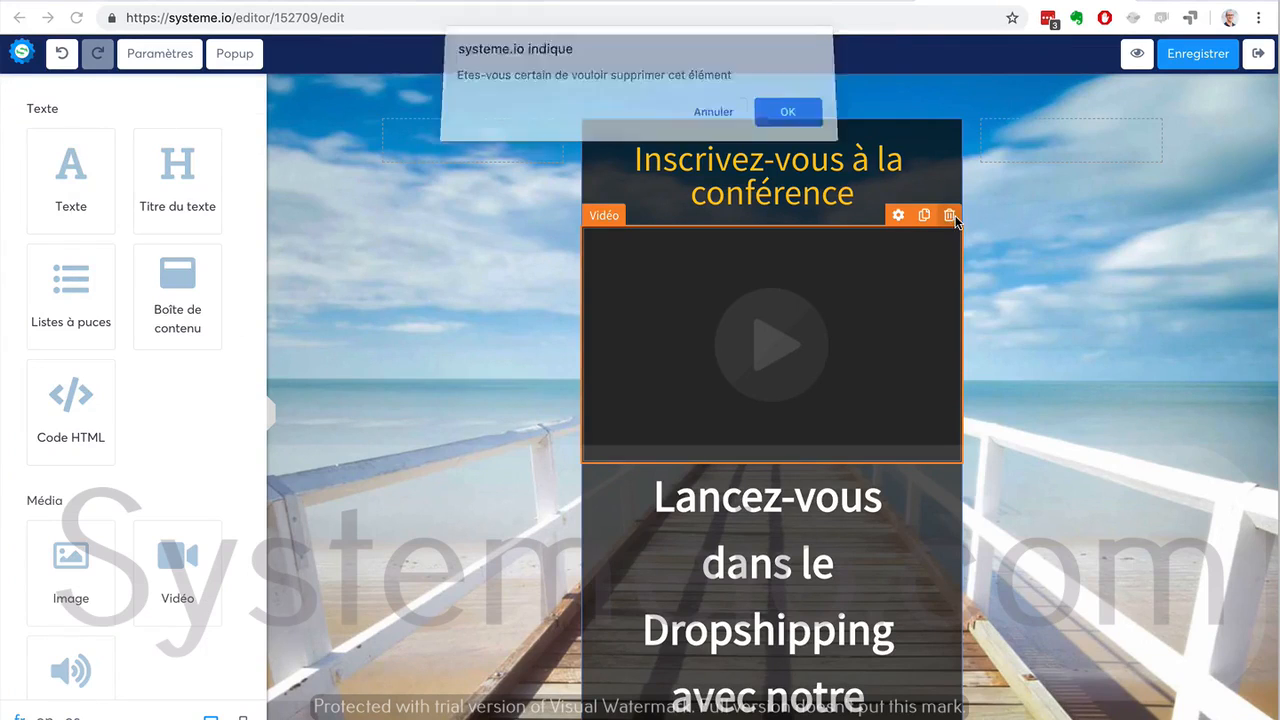
left_click(798, 118)
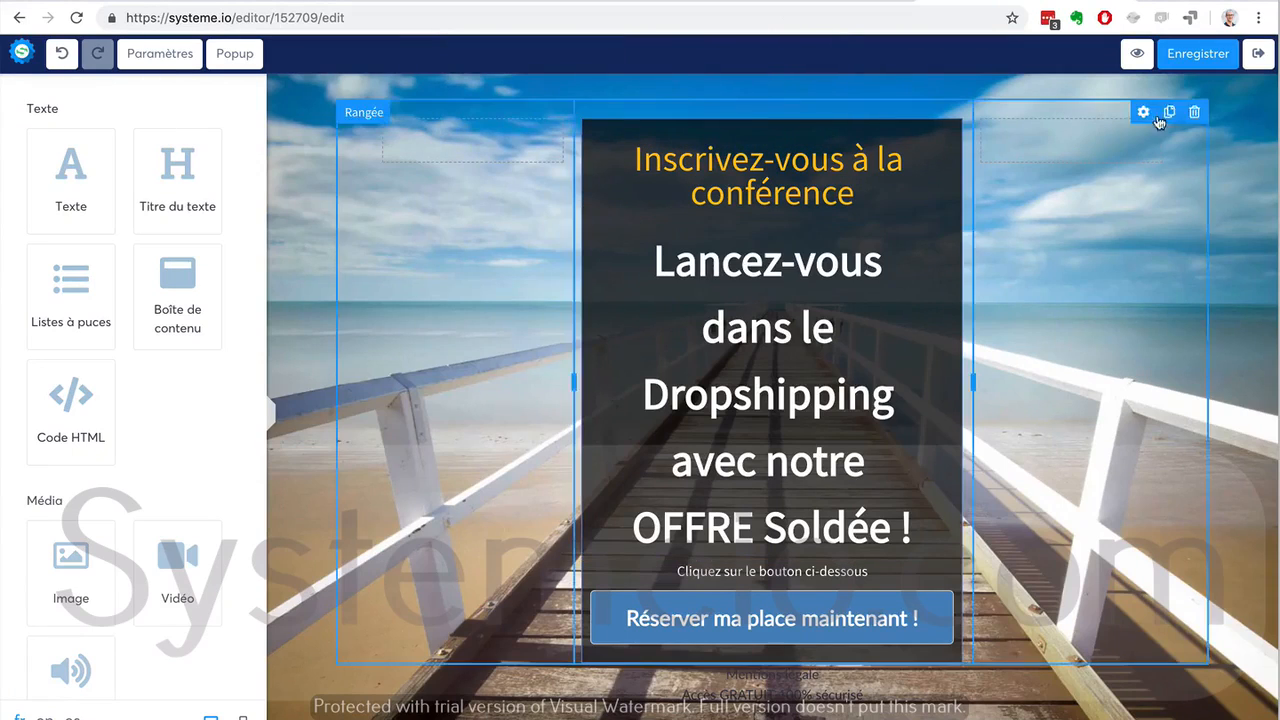
Save the capture page and begin a new funnel page named "Formulaire de blog".
left_click(1192, 55)
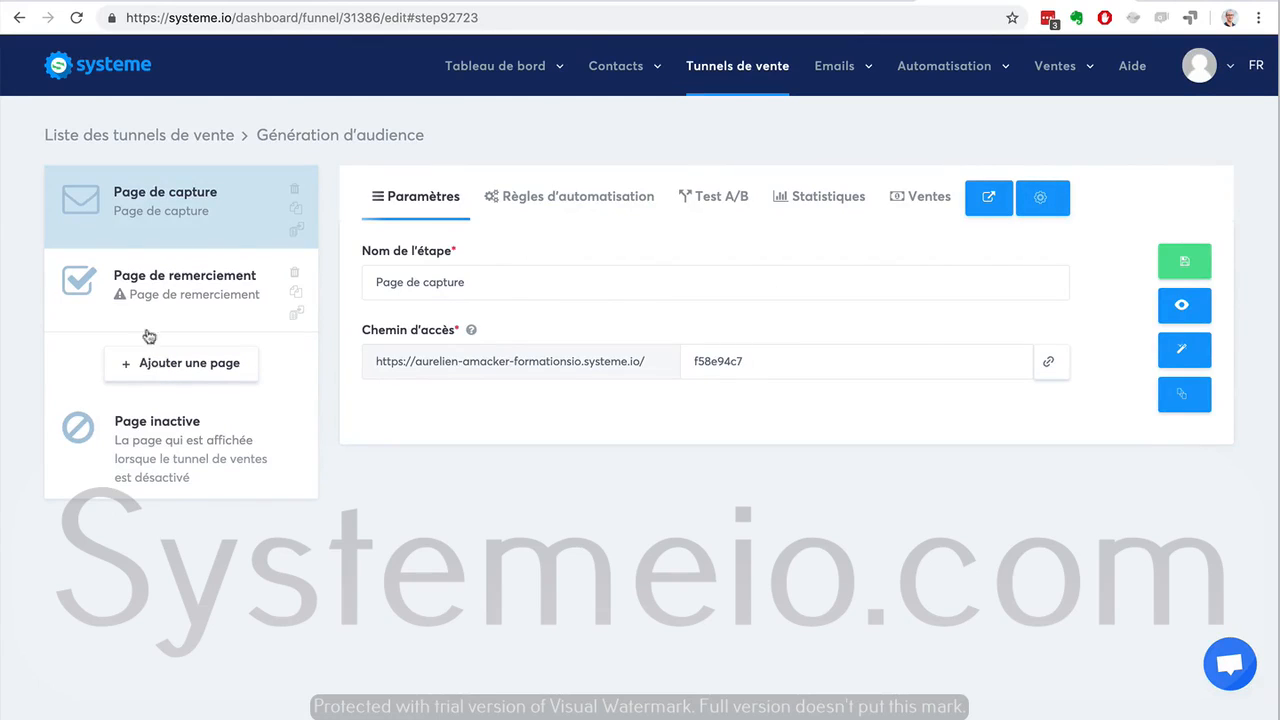
left_click(186, 366)
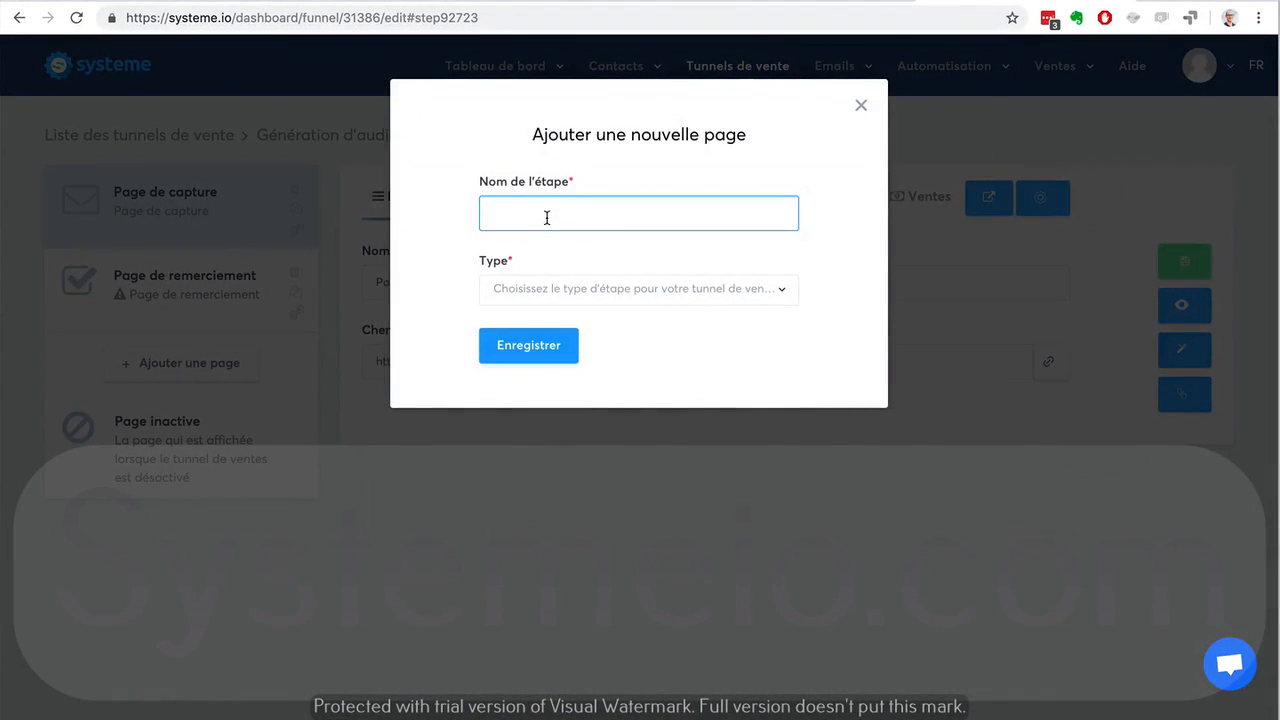
type("Formulaire de blog")
Review the page types offered for the new step, from the opt-in and sales types to the webinar types.
left_click(673, 292)
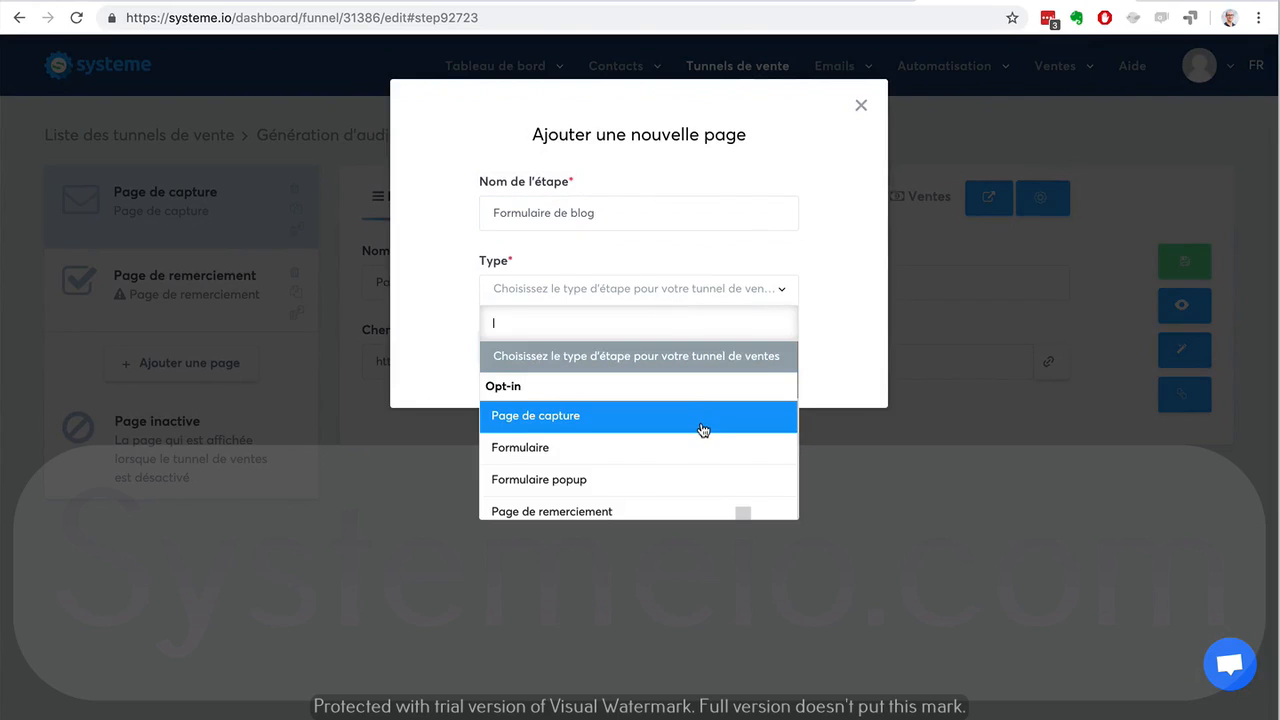
scroll(701, 456, "down", 2)
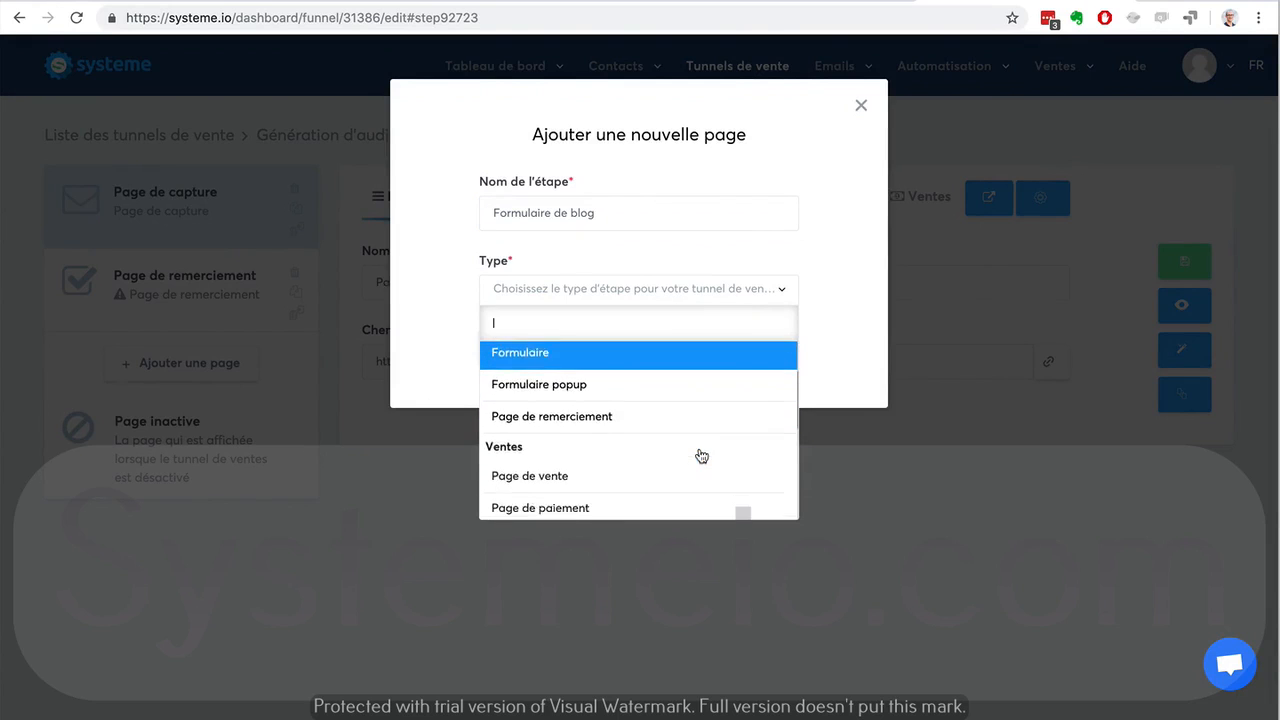
scroll(701, 456, "up", 2)
scroll(701, 456, "down", 1)
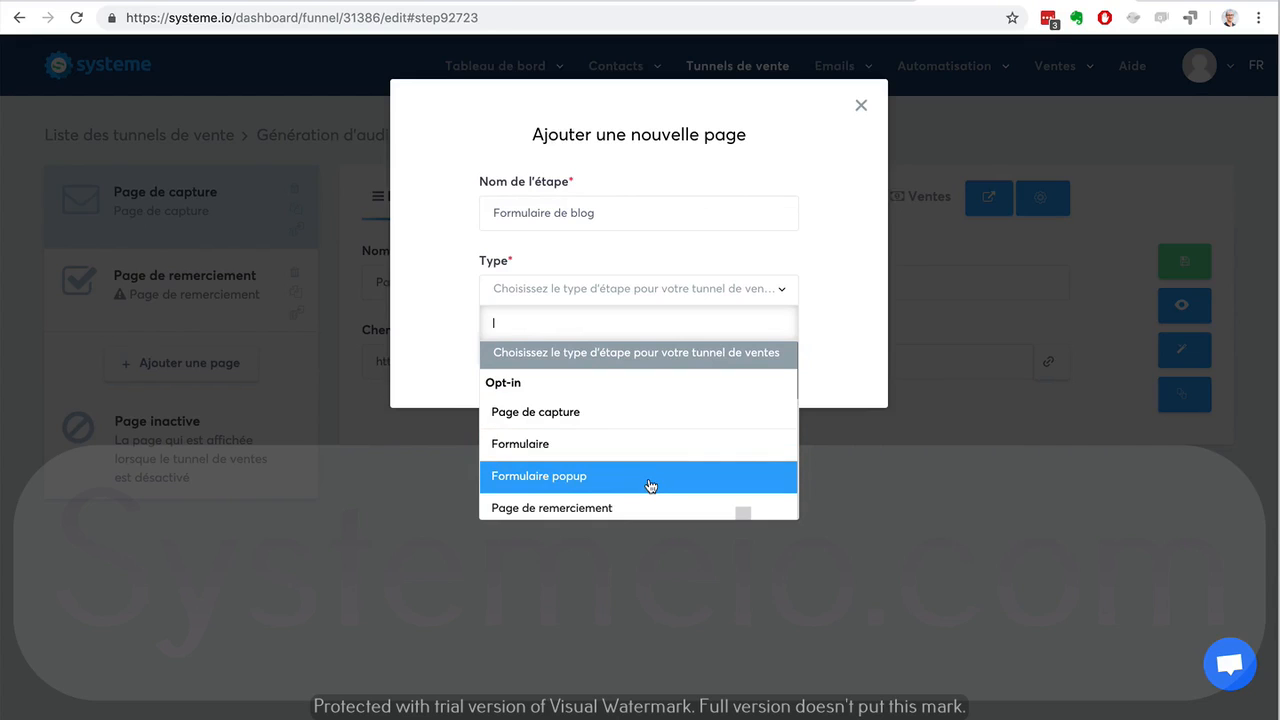
scroll(650, 485, "down", 3)
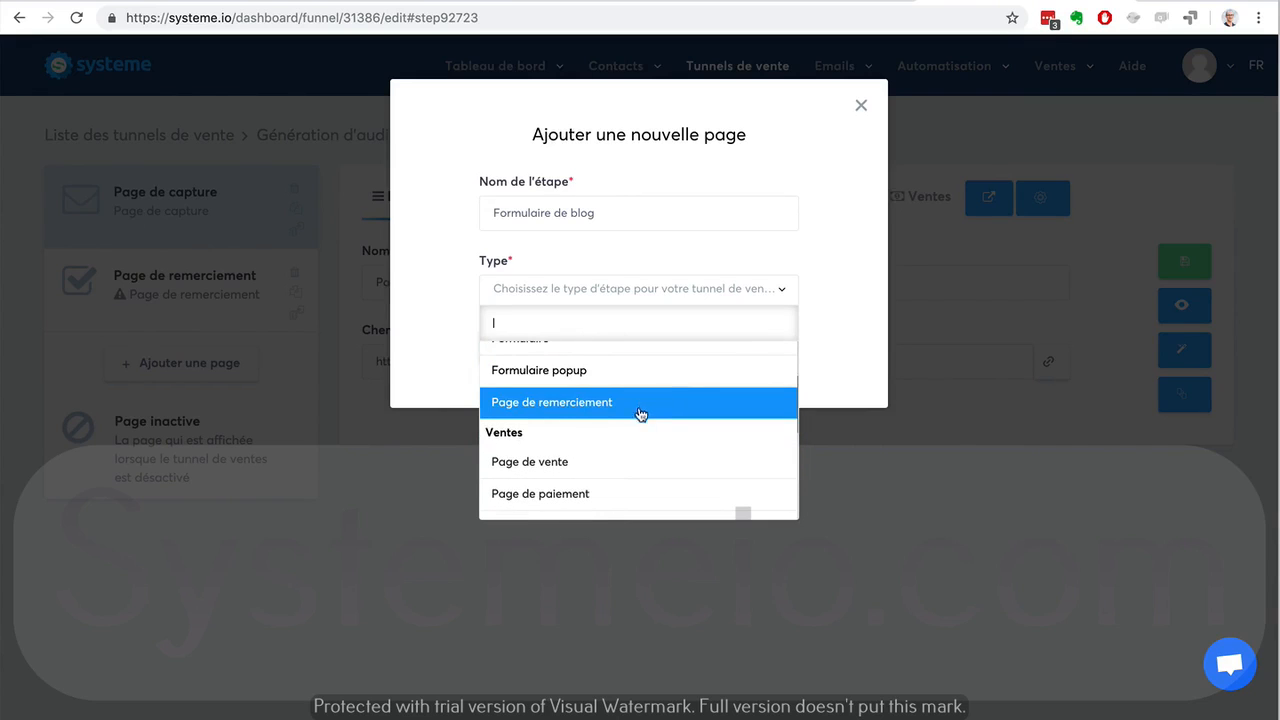
scroll(645, 472, "down", 3)
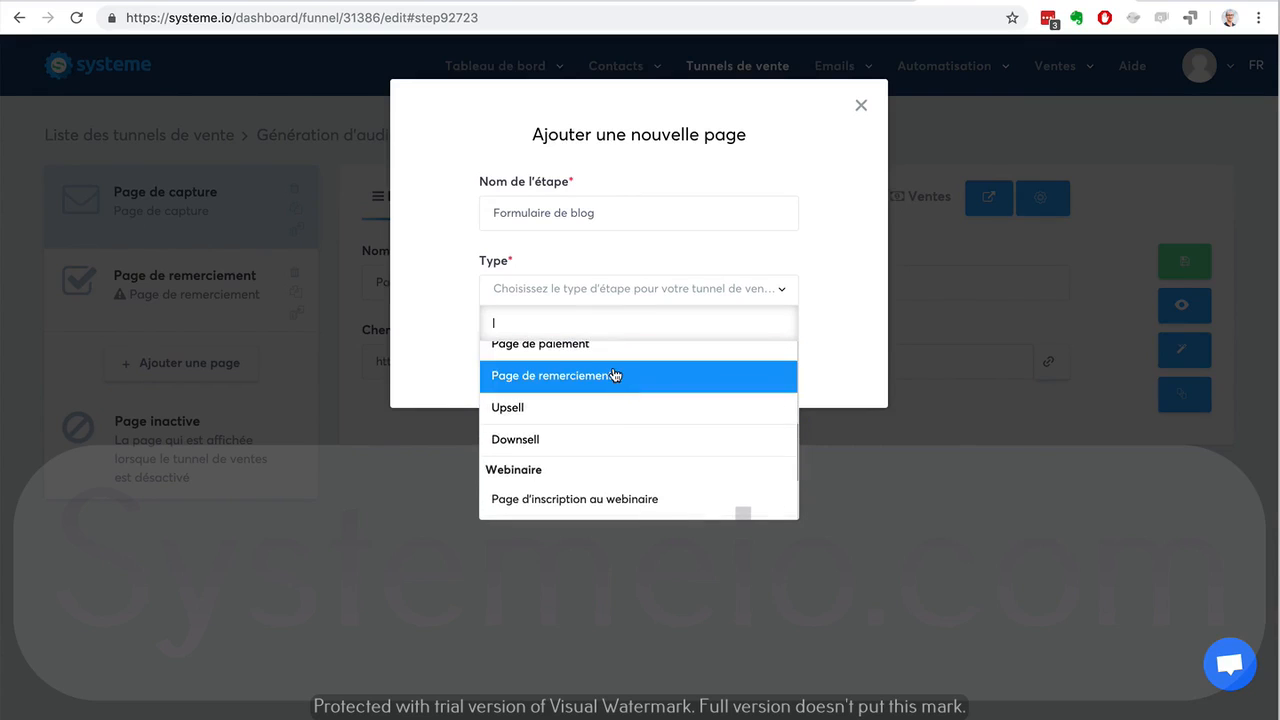
scroll(633, 501, "down", 1)
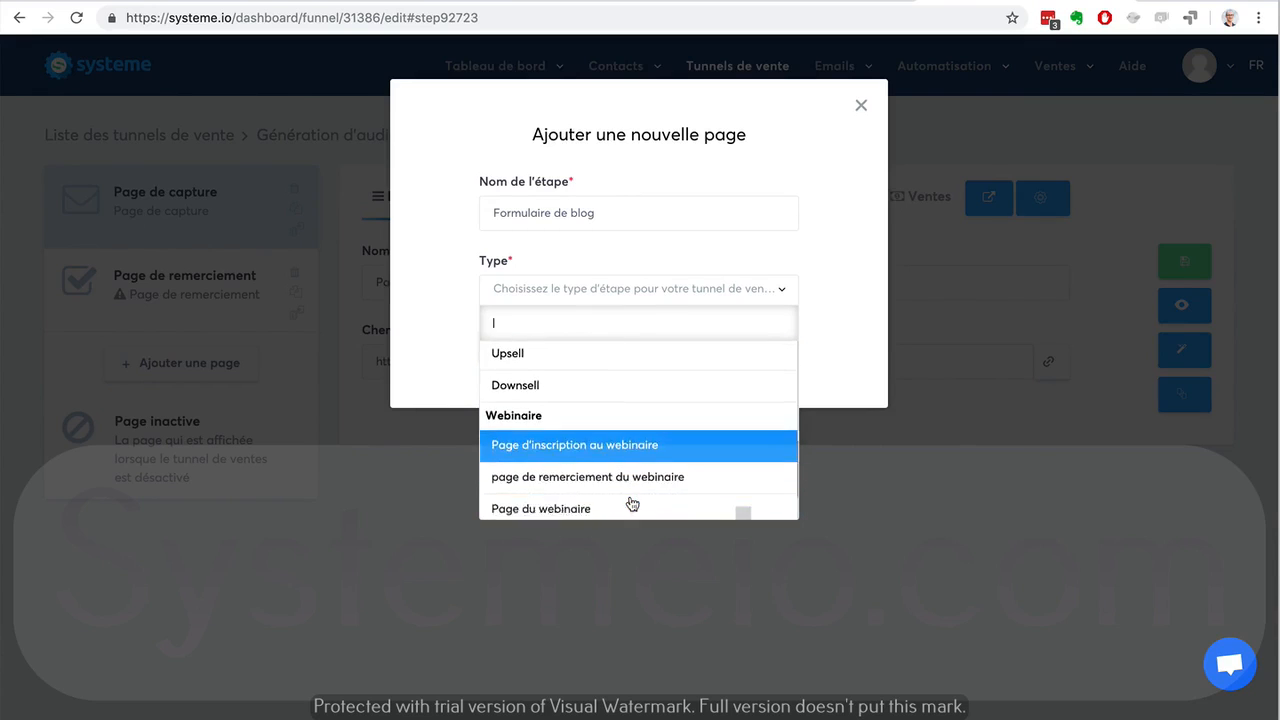
scroll(631, 503, "down", 1)
scroll(634, 460, "up", 8)
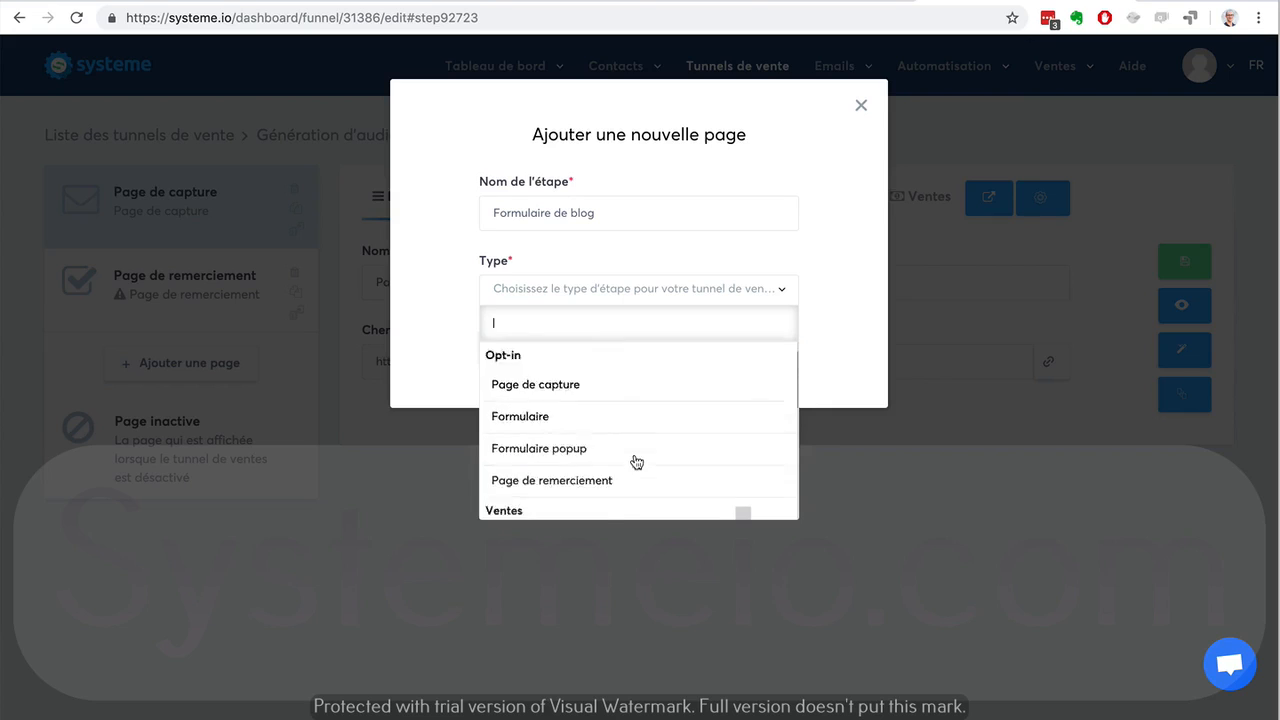
scroll(637, 461, "up", 1)
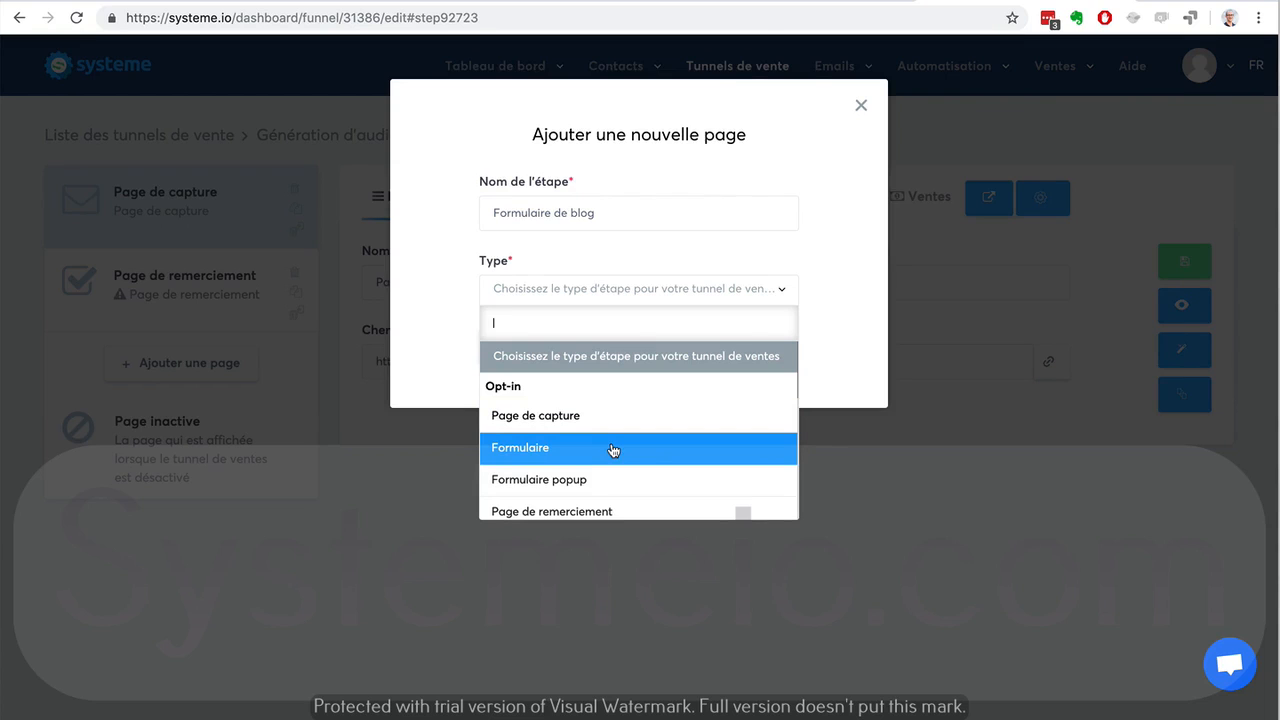
Create the page as type Formulaire with the Vert template and open it in the page editor.
left_click(613, 450)
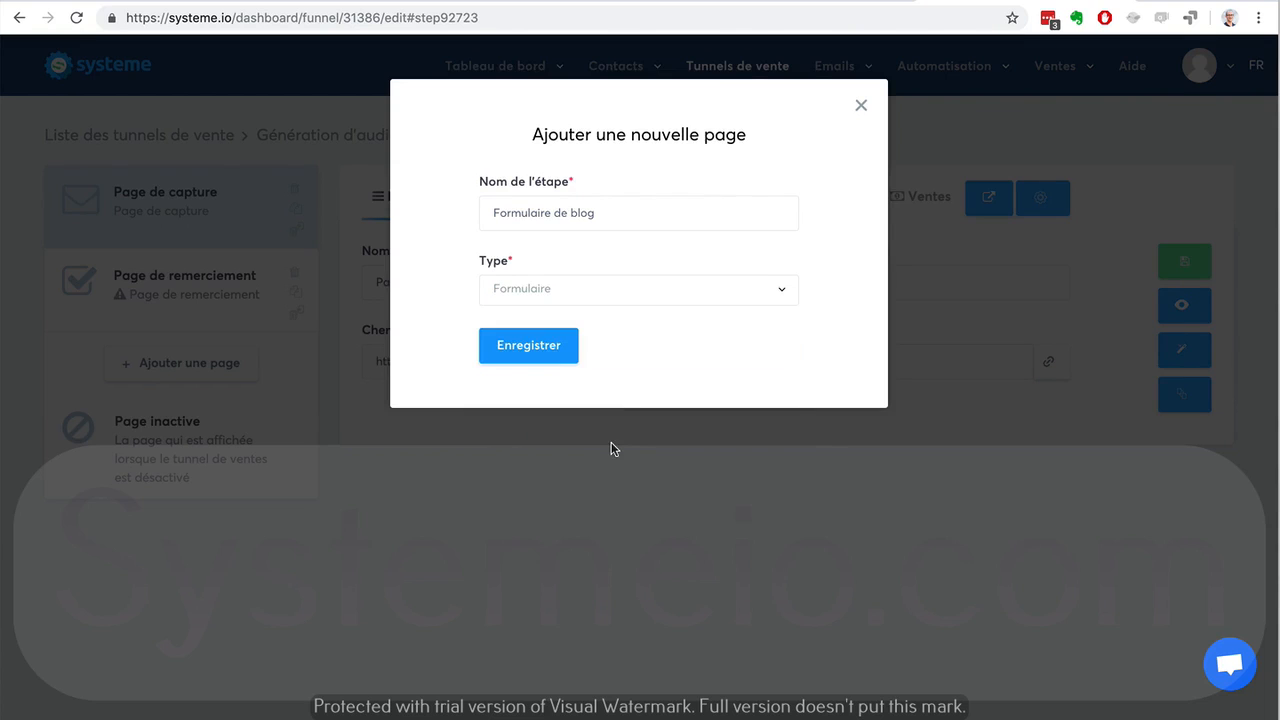
left_click(524, 345)
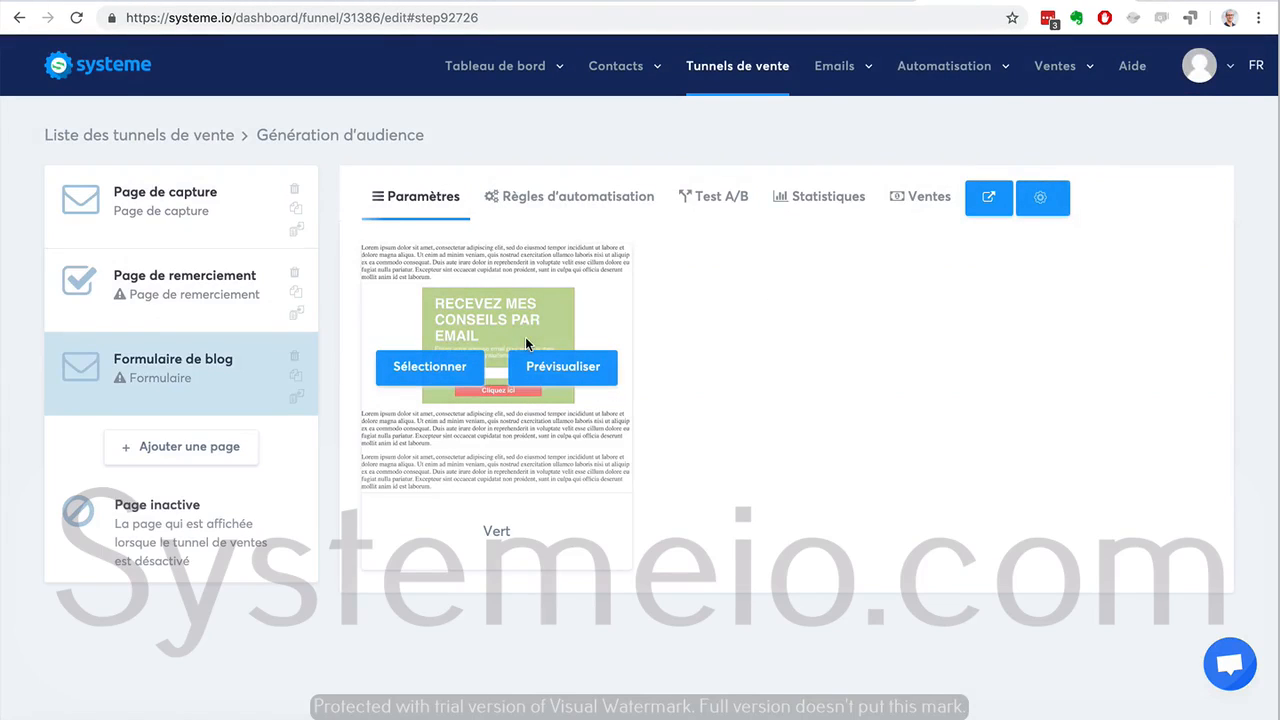
left_click(418, 366)
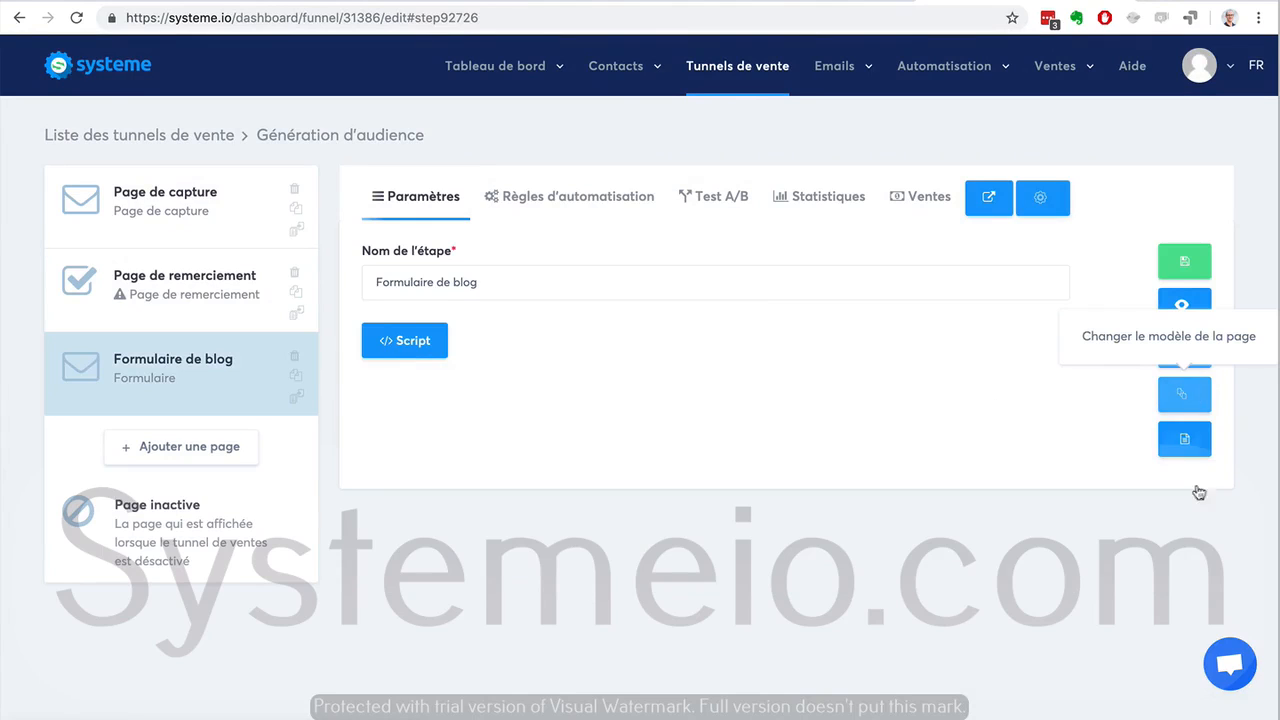
left_click(1183, 347)
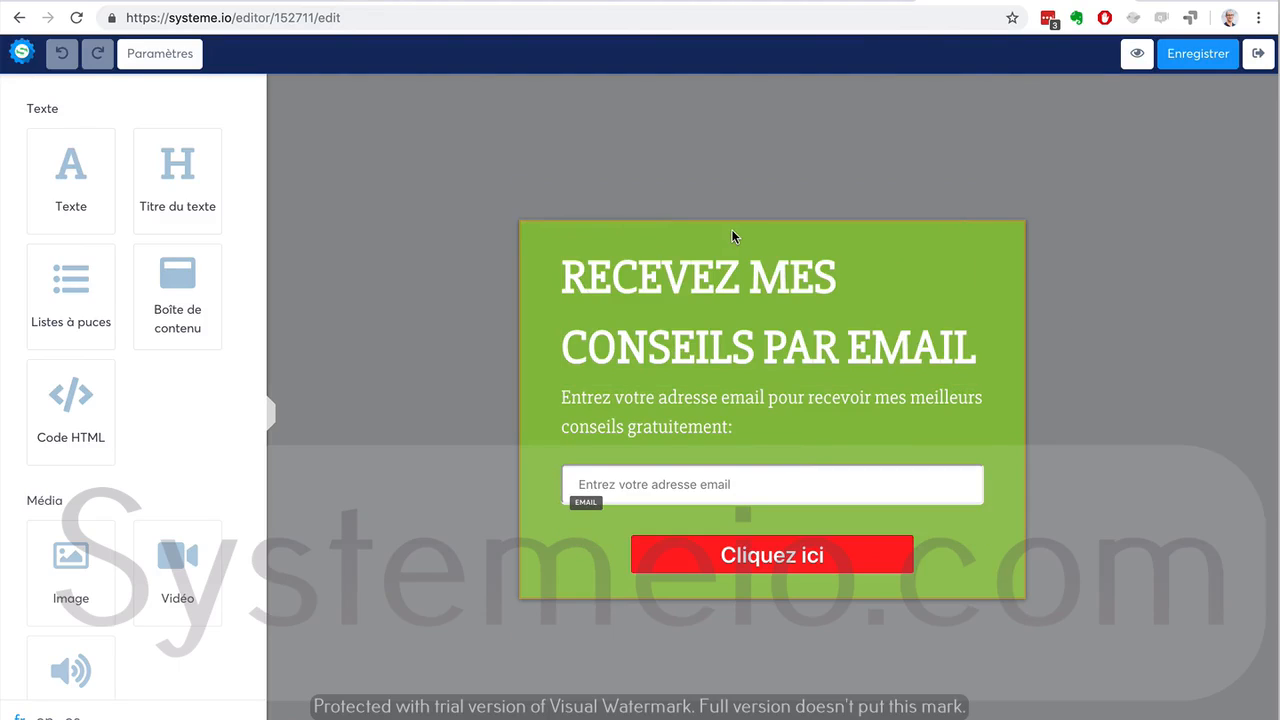
Look through the form's general settings and set its background colour to white.
left_click(143, 54)
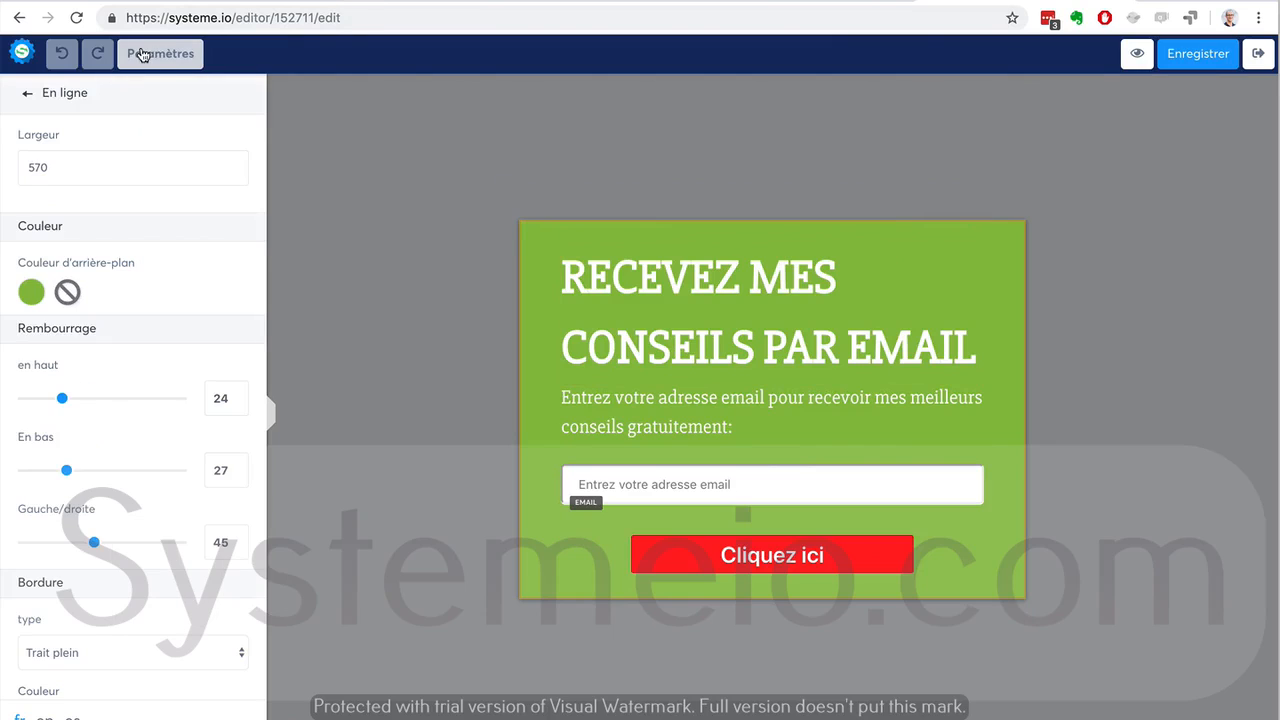
scroll(132, 165, "down", 4)
scroll(132, 165, "up", 3)
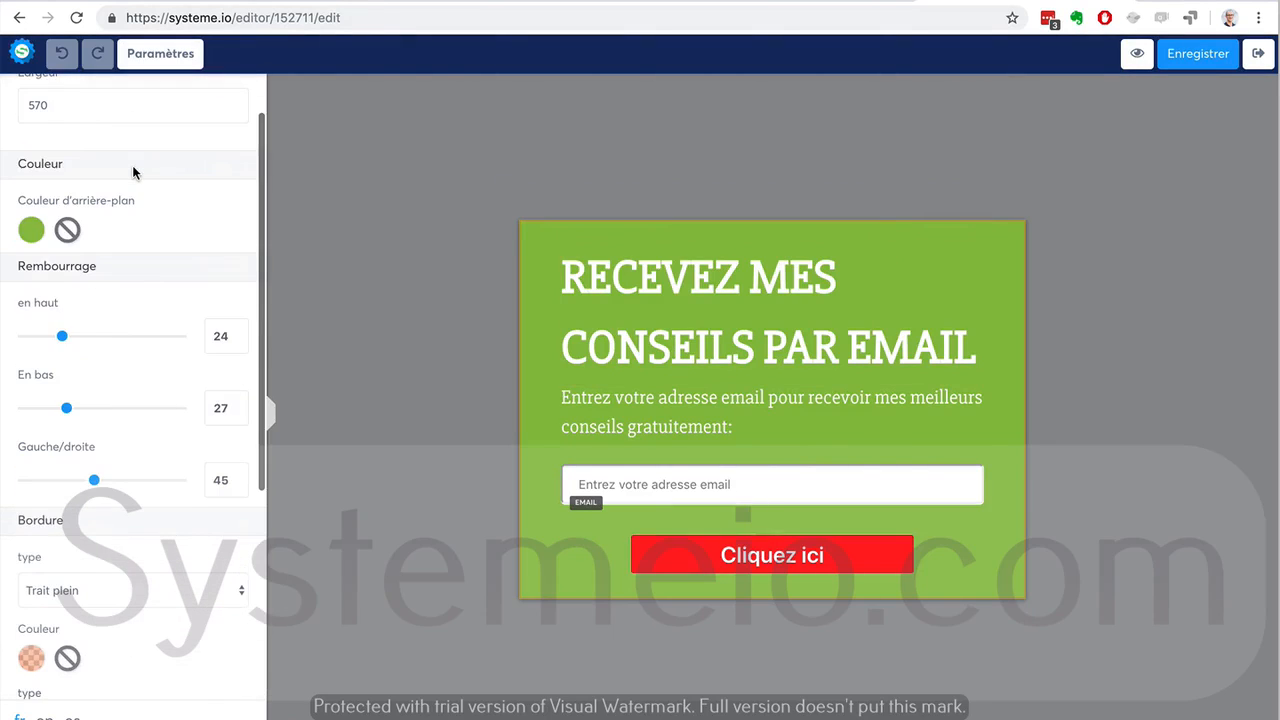
scroll(133, 172, "up", 1)
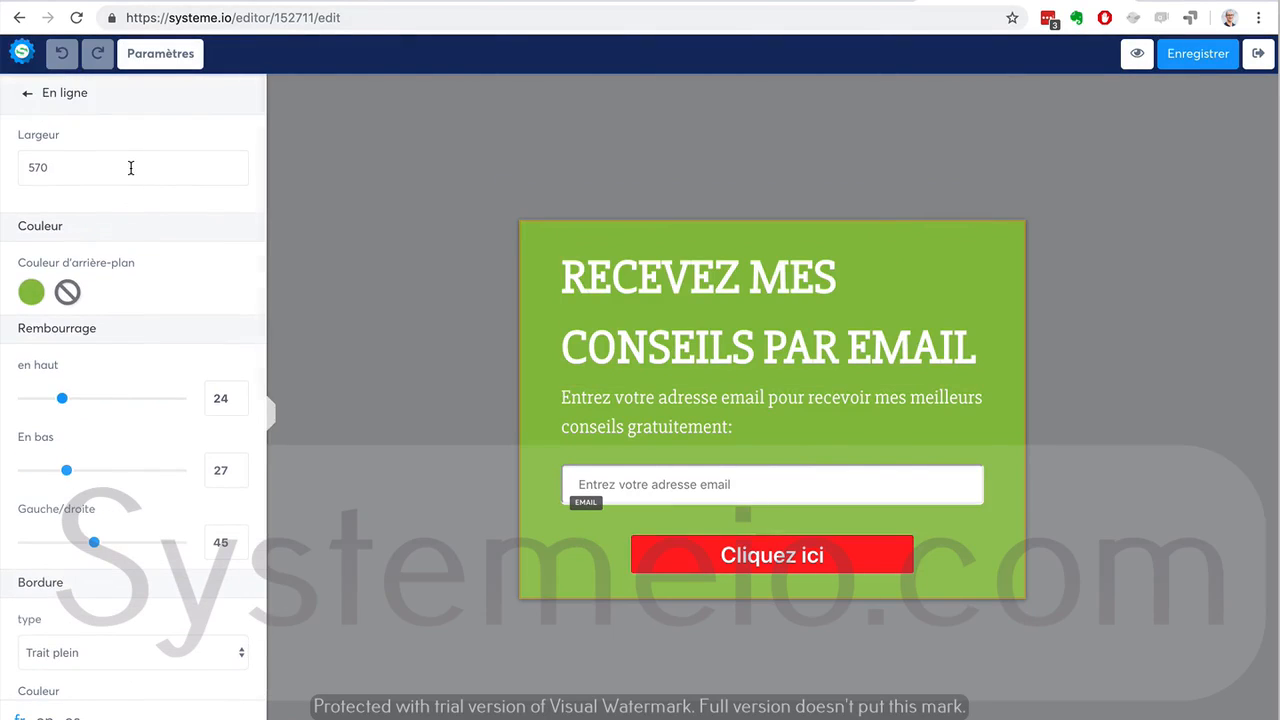
left_click(31, 292)
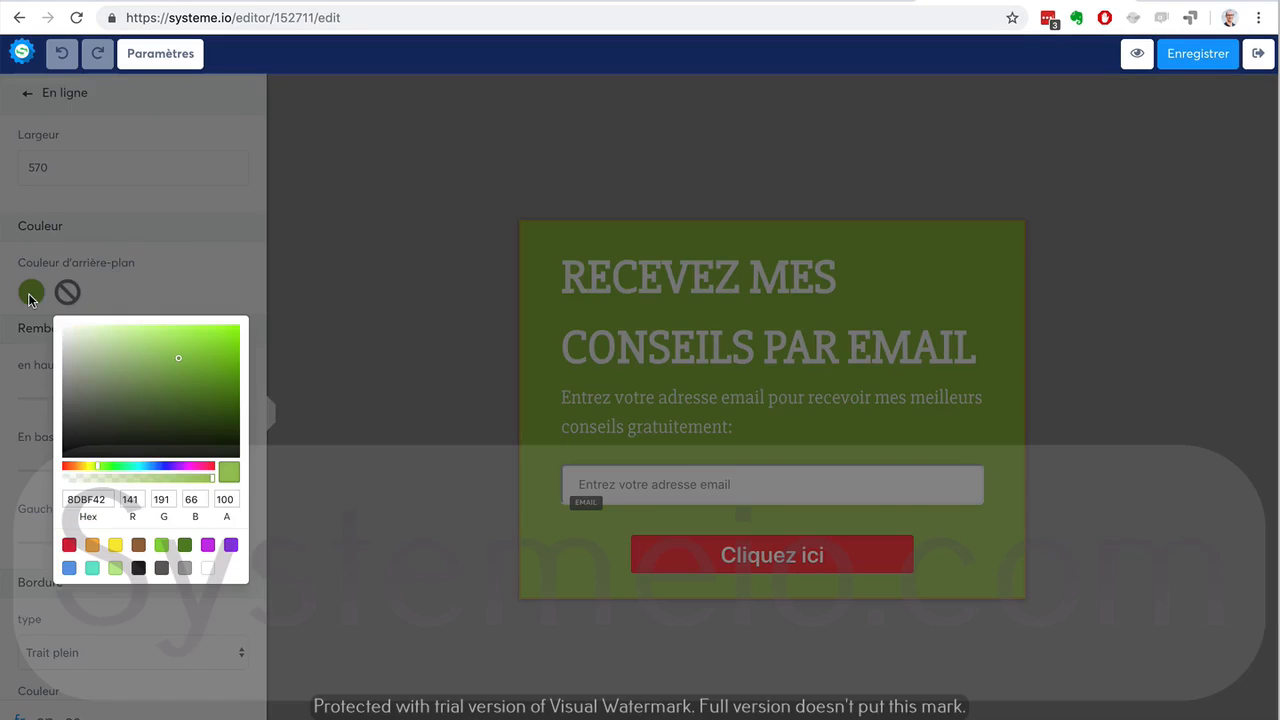
left_click(208, 570)
left_click(506, 302)
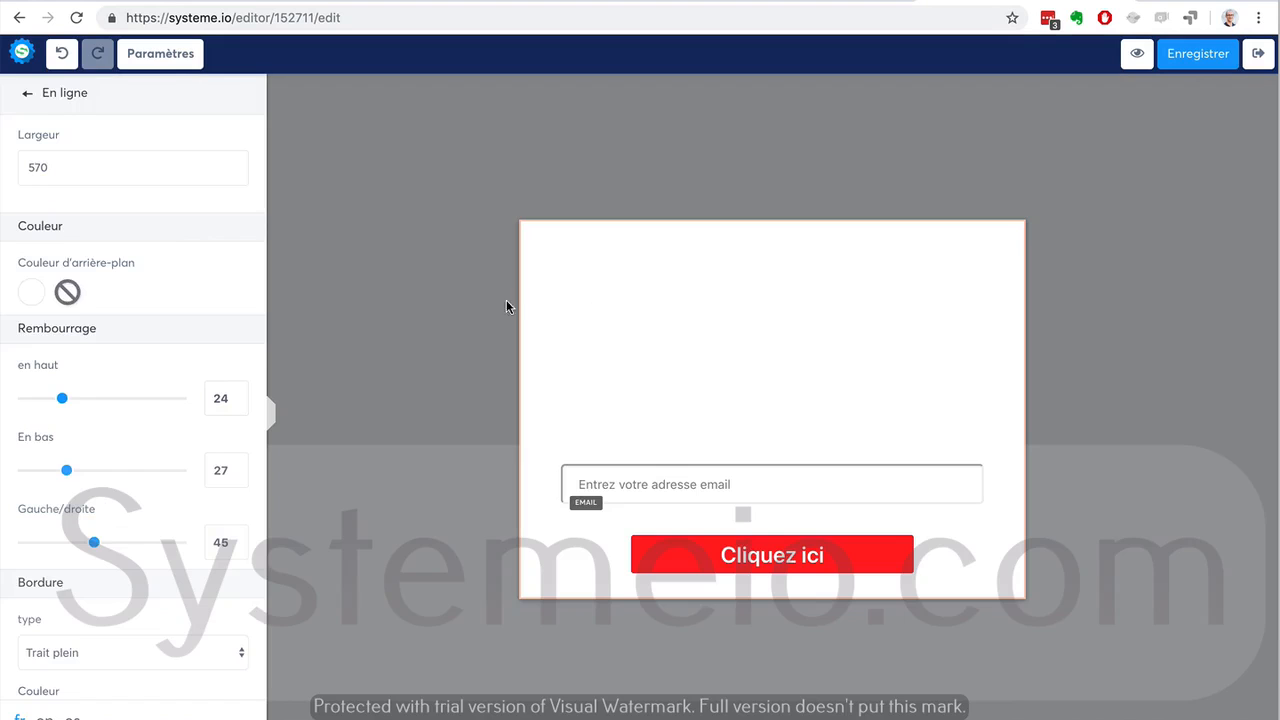
Set the text colour of the form's heading "RECEVEZ MES CONSEILS PAR EMAIL" to dark grey 4A4A4A.
left_click(706, 320)
left_click(720, 314)
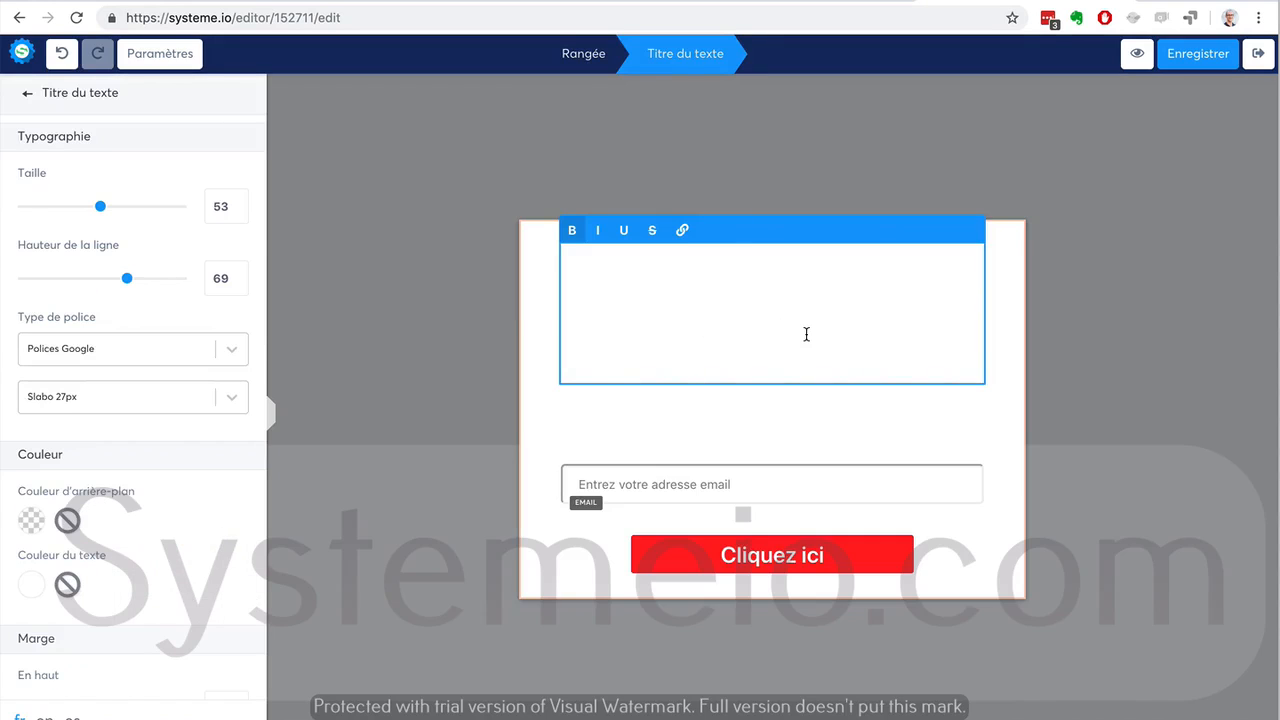
key("ctrl+a")
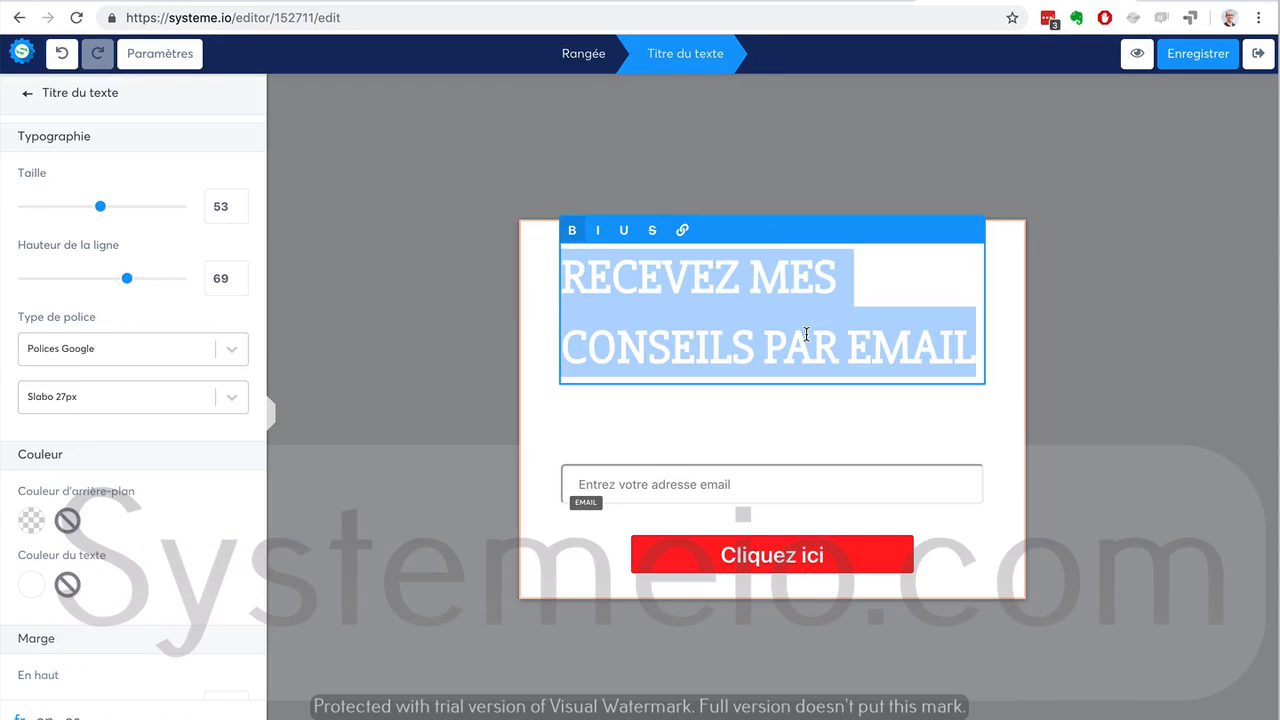
scroll(140, 463, "down", 3)
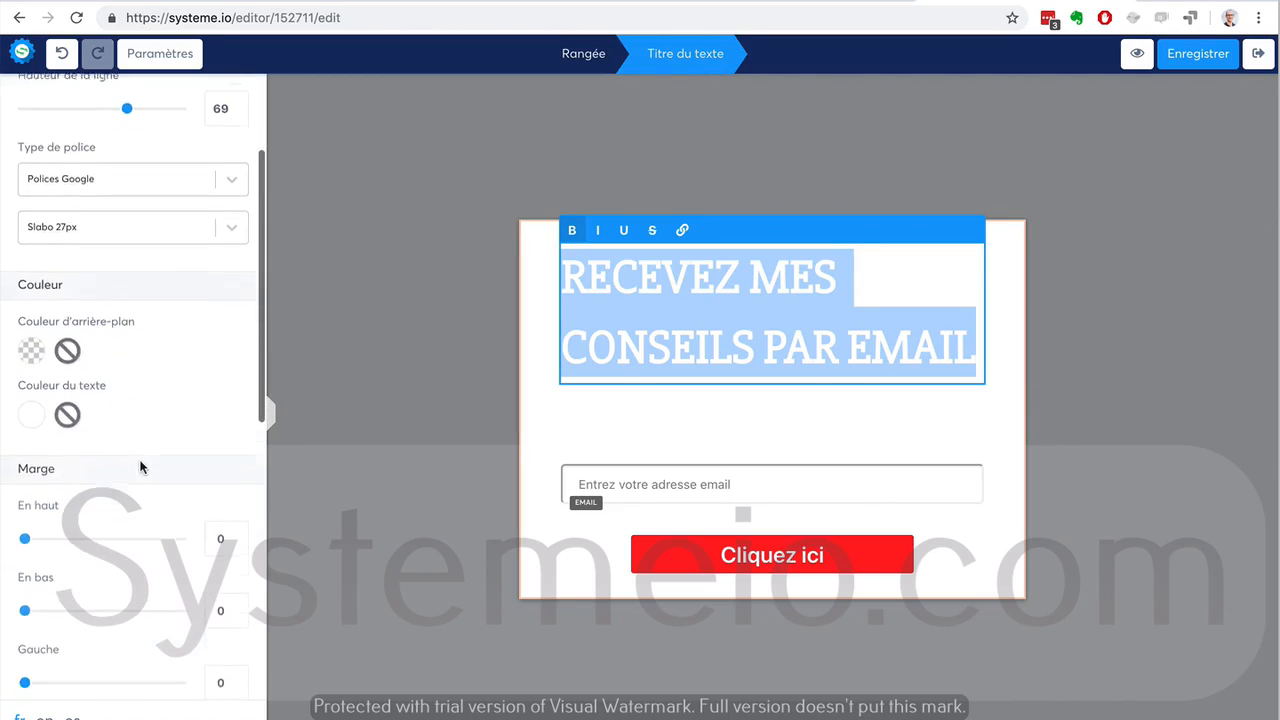
left_click(31, 289)
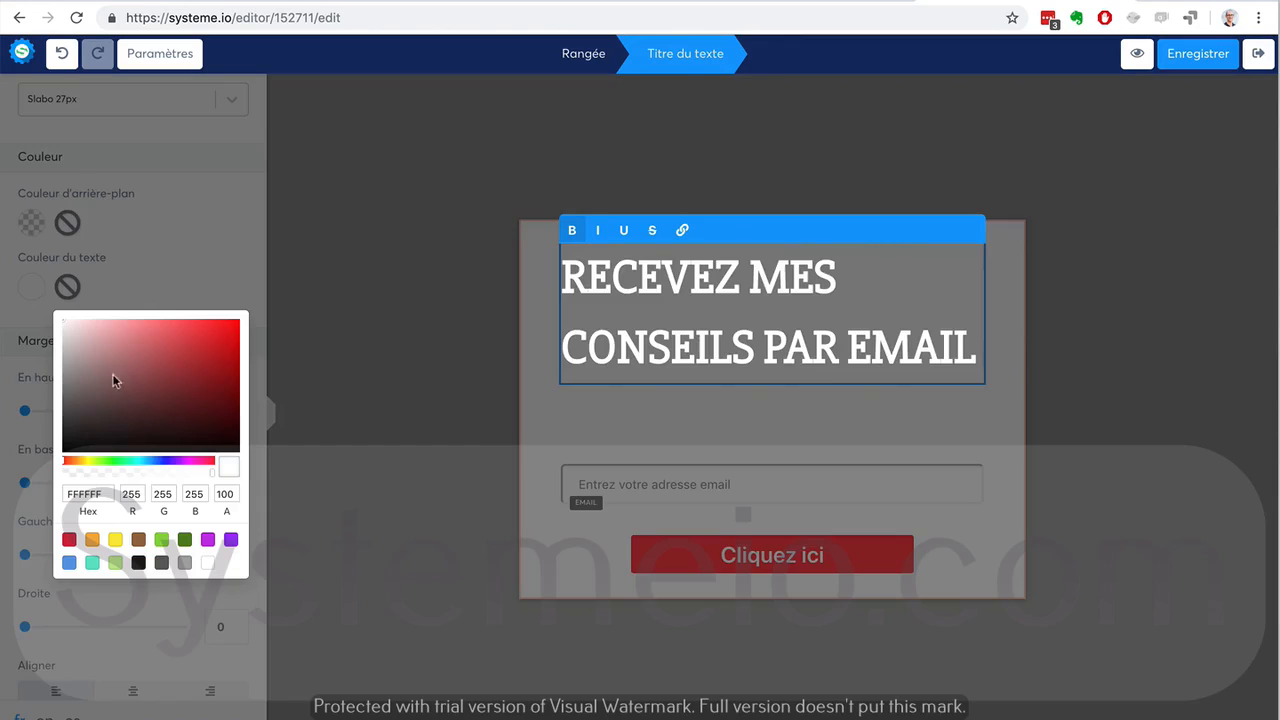
left_click(161, 562)
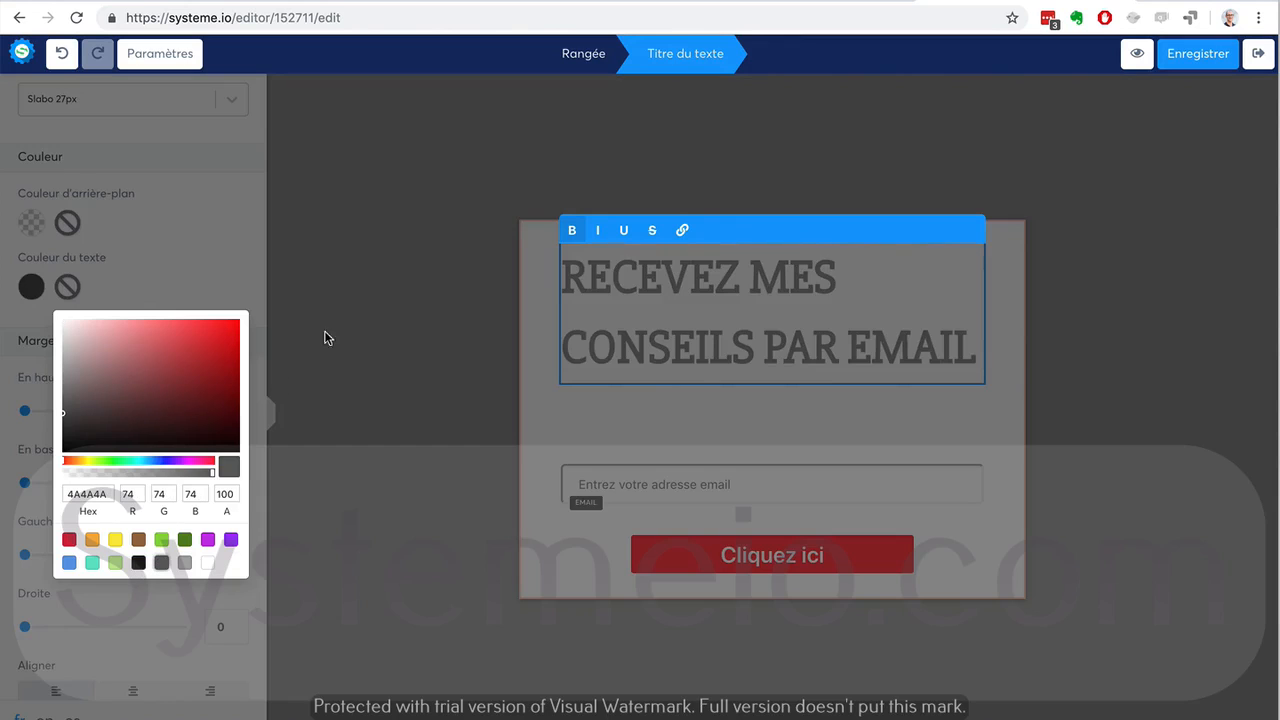
left_click(353, 285)
Centre-align the form's heading text.
left_click(737, 347)
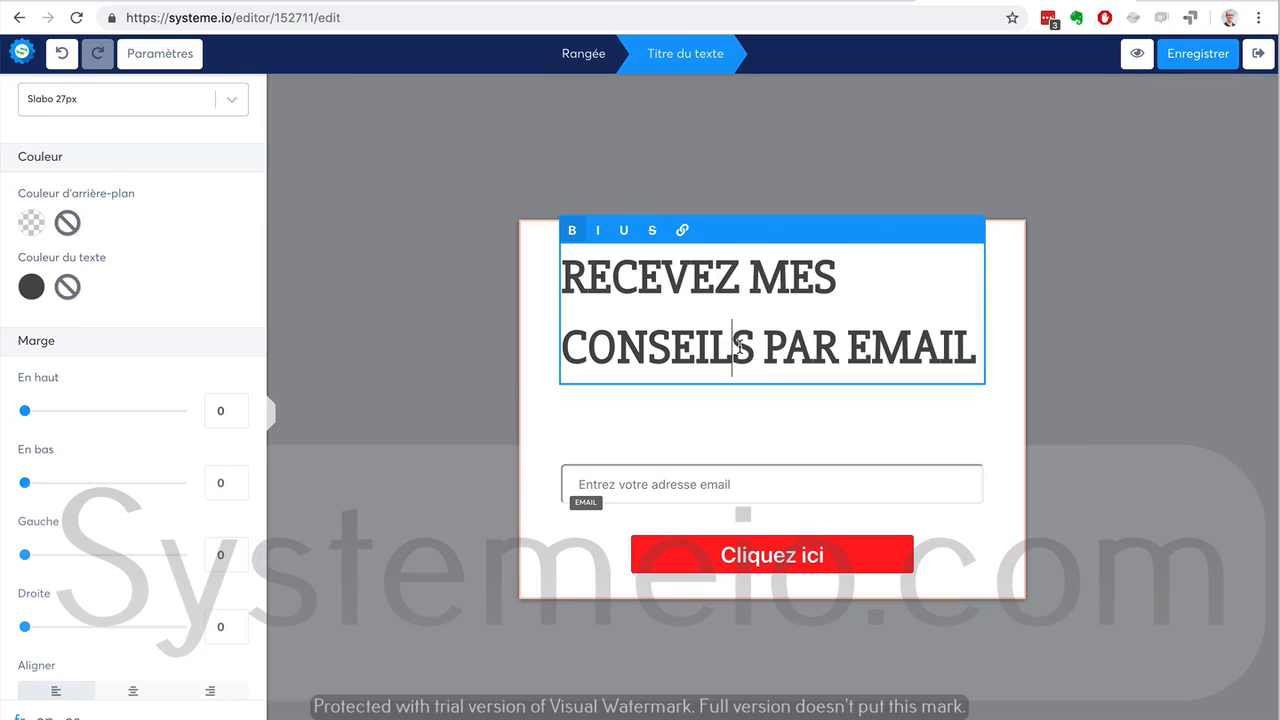
scroll(70, 300, "up", 3)
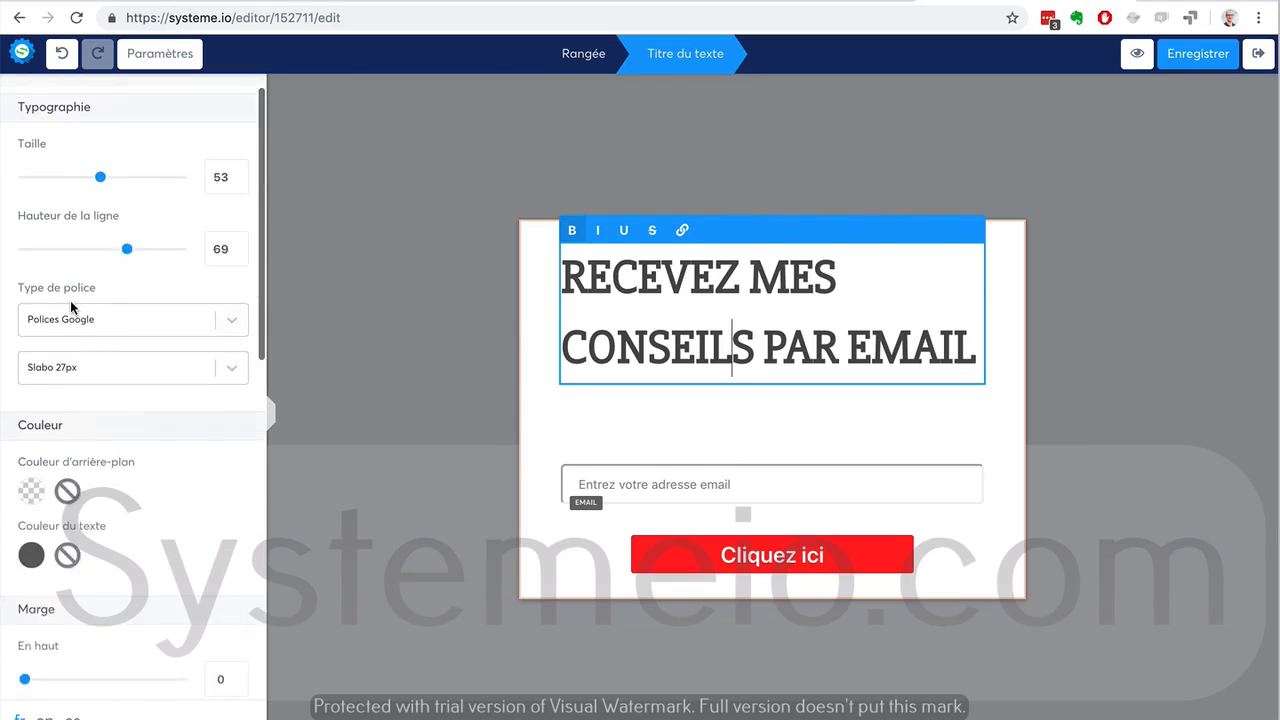
scroll(70, 300, "down", 5)
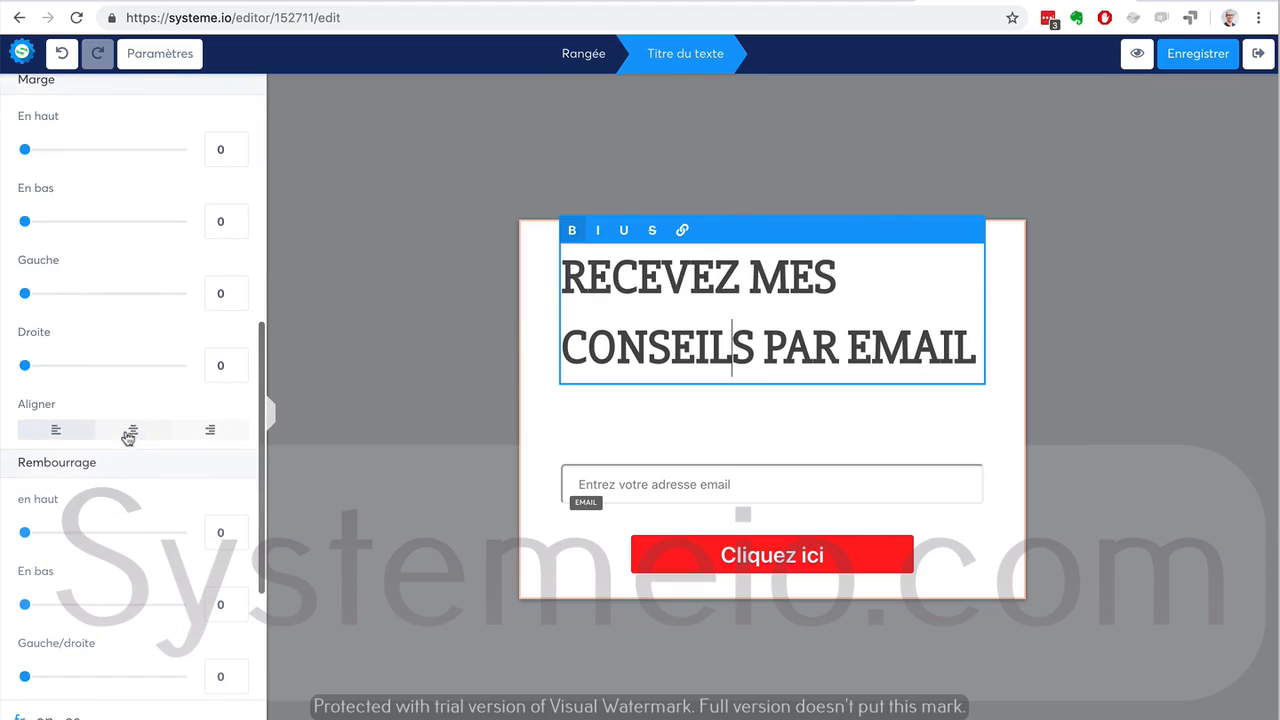
left_click(126, 432)
left_click(316, 281)
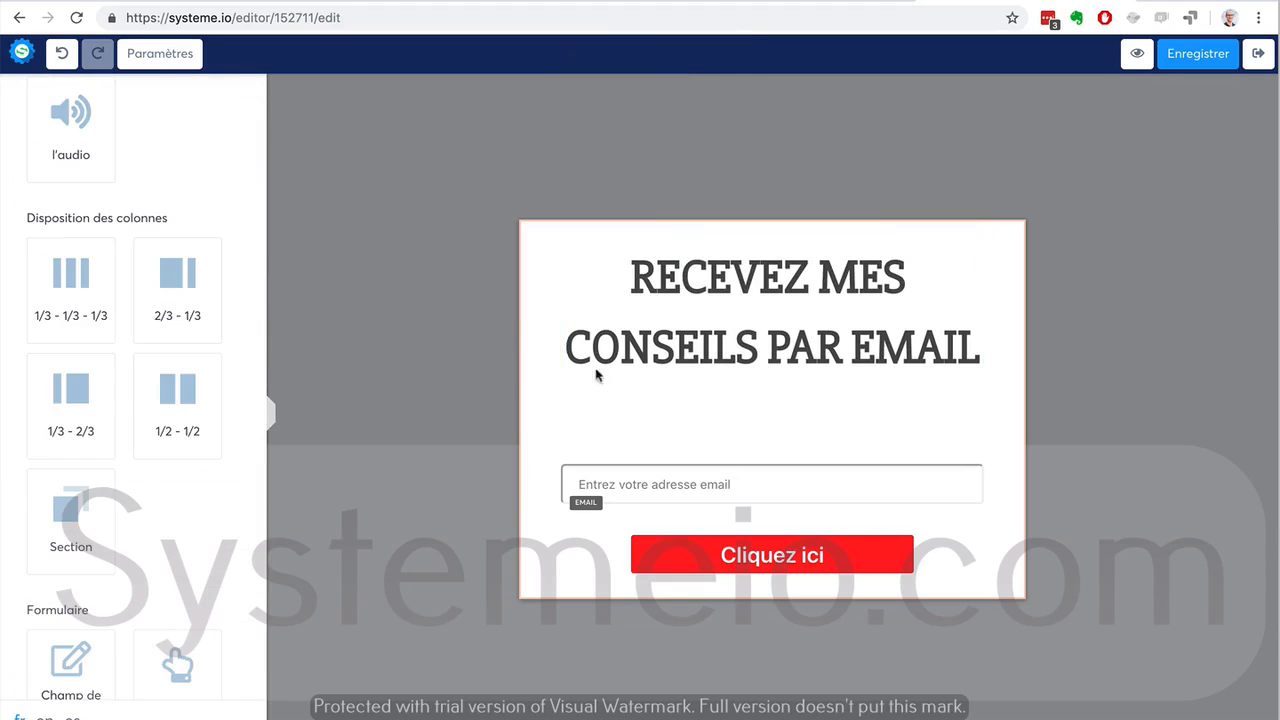
Set the text colour of the paragraph above the email field to black 000000.
left_click(747, 429)
triple_click(747, 427)
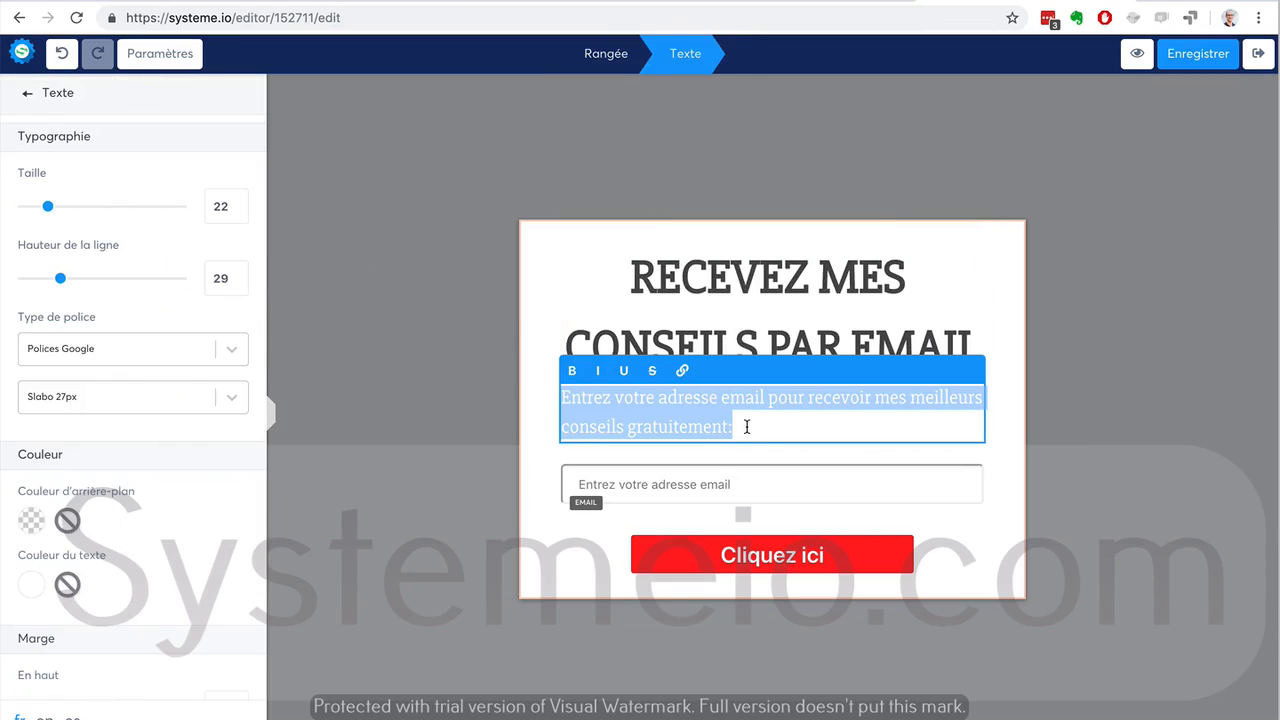
left_click(32, 586)
scroll(173, 655, "down", 3)
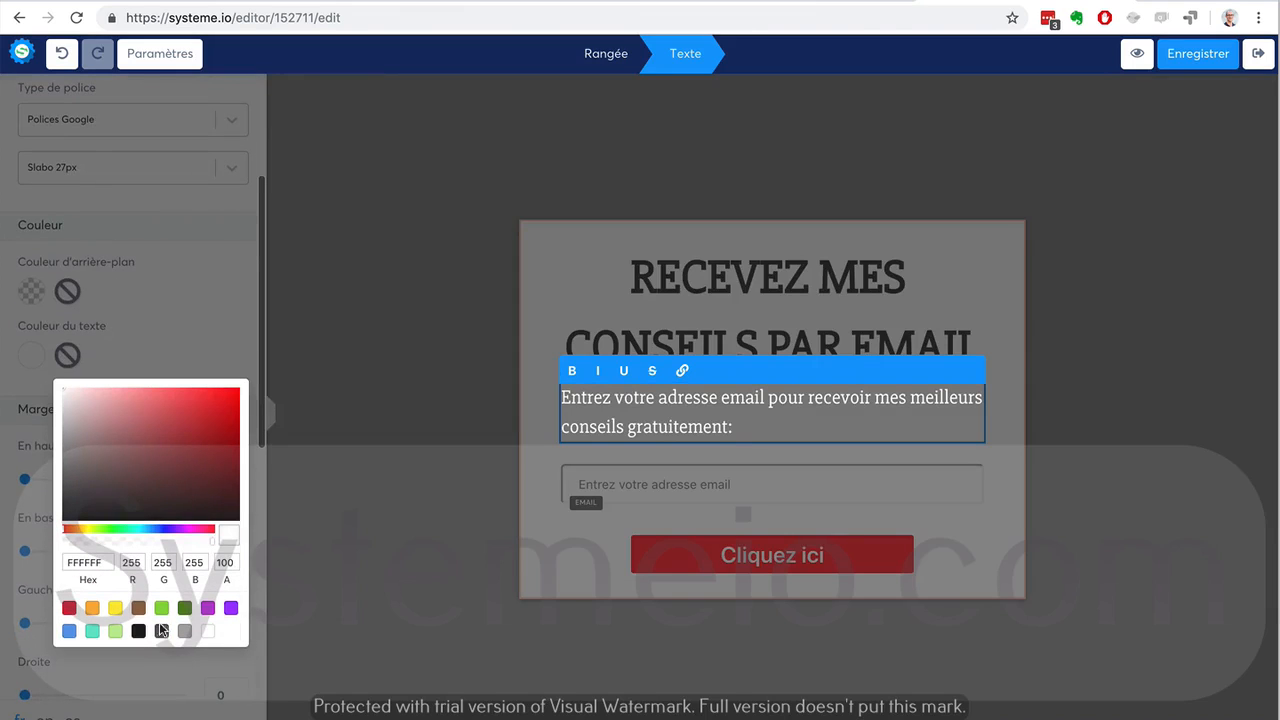
left_click(160, 631)
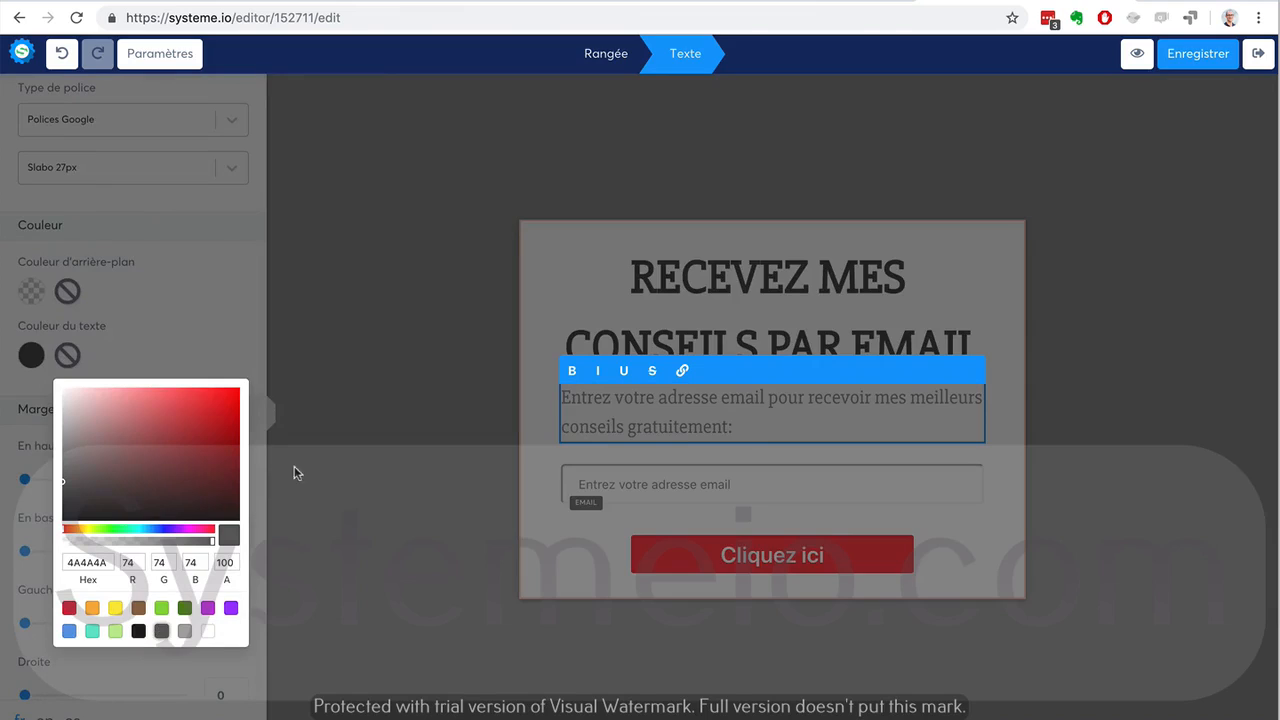
left_click(138, 631)
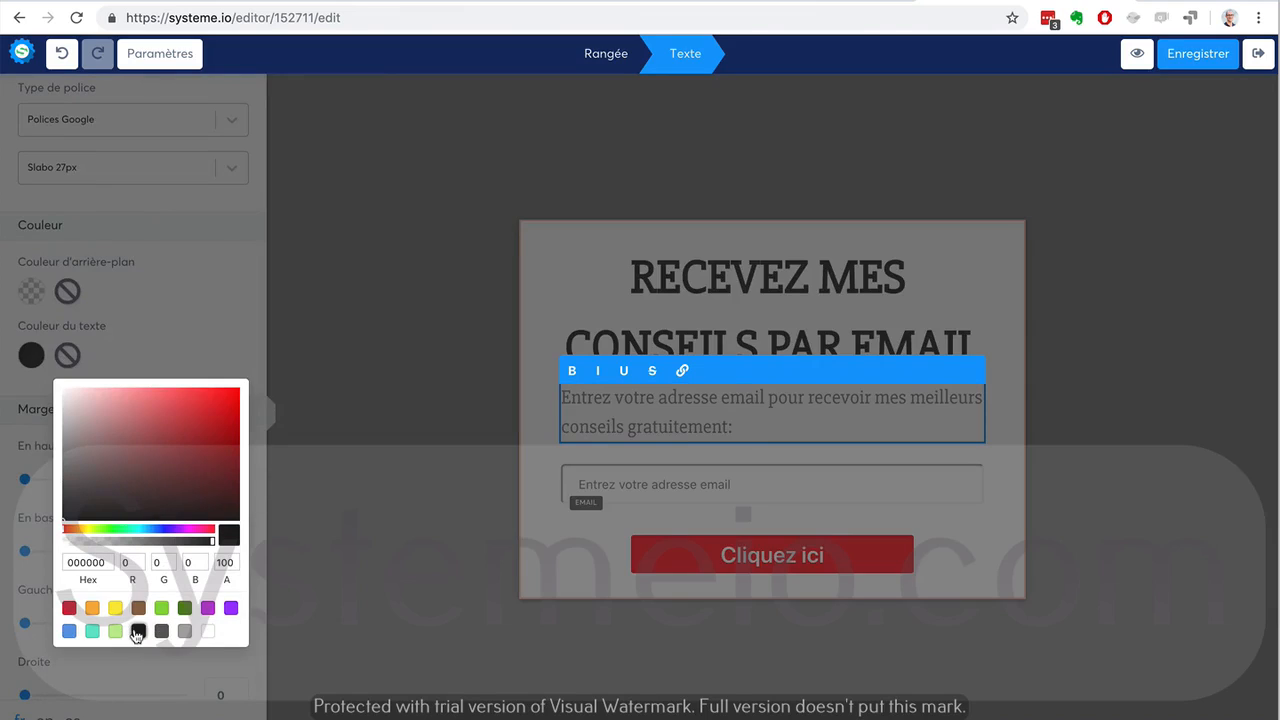
left_click(297, 465)
Centre-align the paragraph above the email field.
scroll(186, 517, "down", 5)
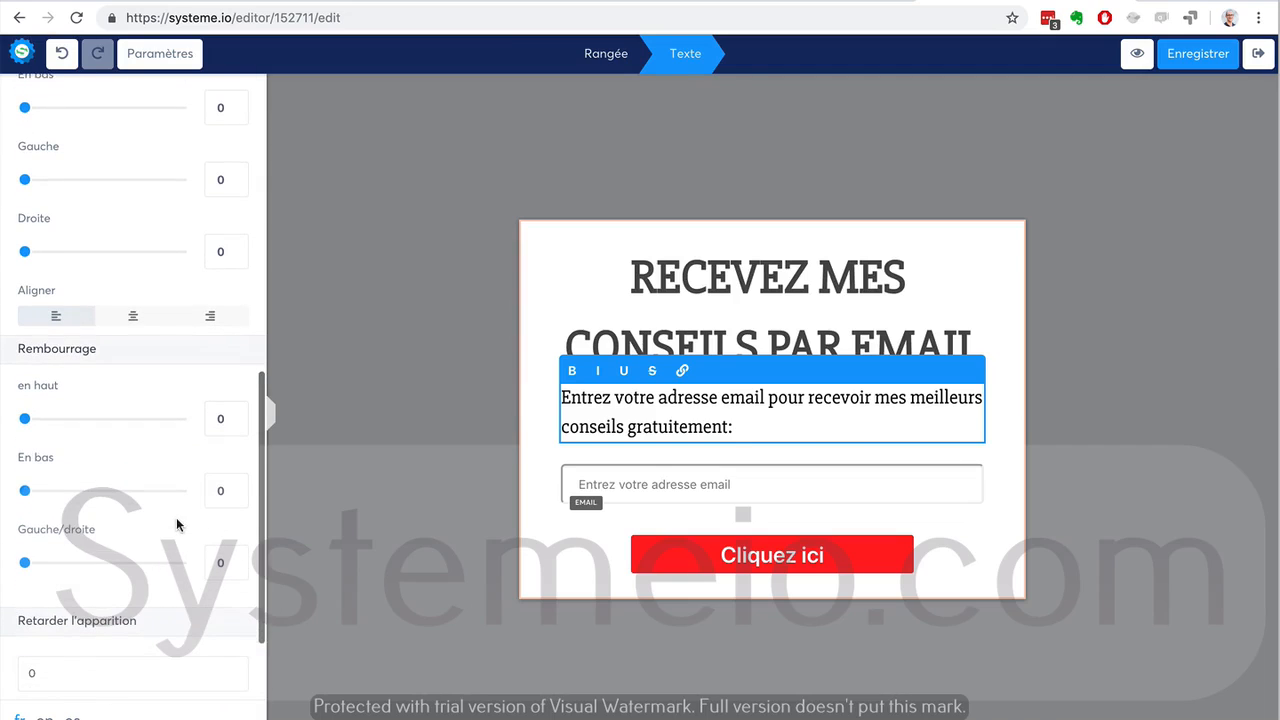
left_click(135, 318)
left_click(331, 268)
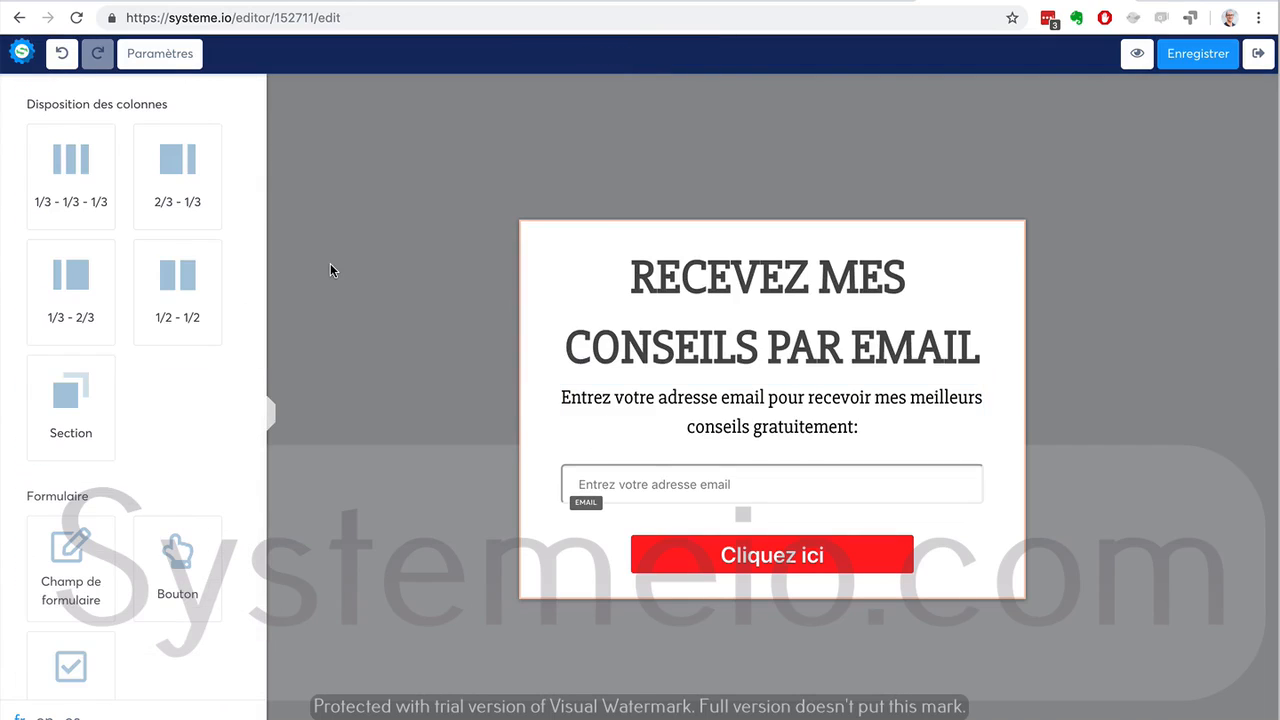
Save the form, leave the page editor and move the Formulaire de blog step above Page de remerciement.
left_click(1185, 58)
left_click(1258, 53)
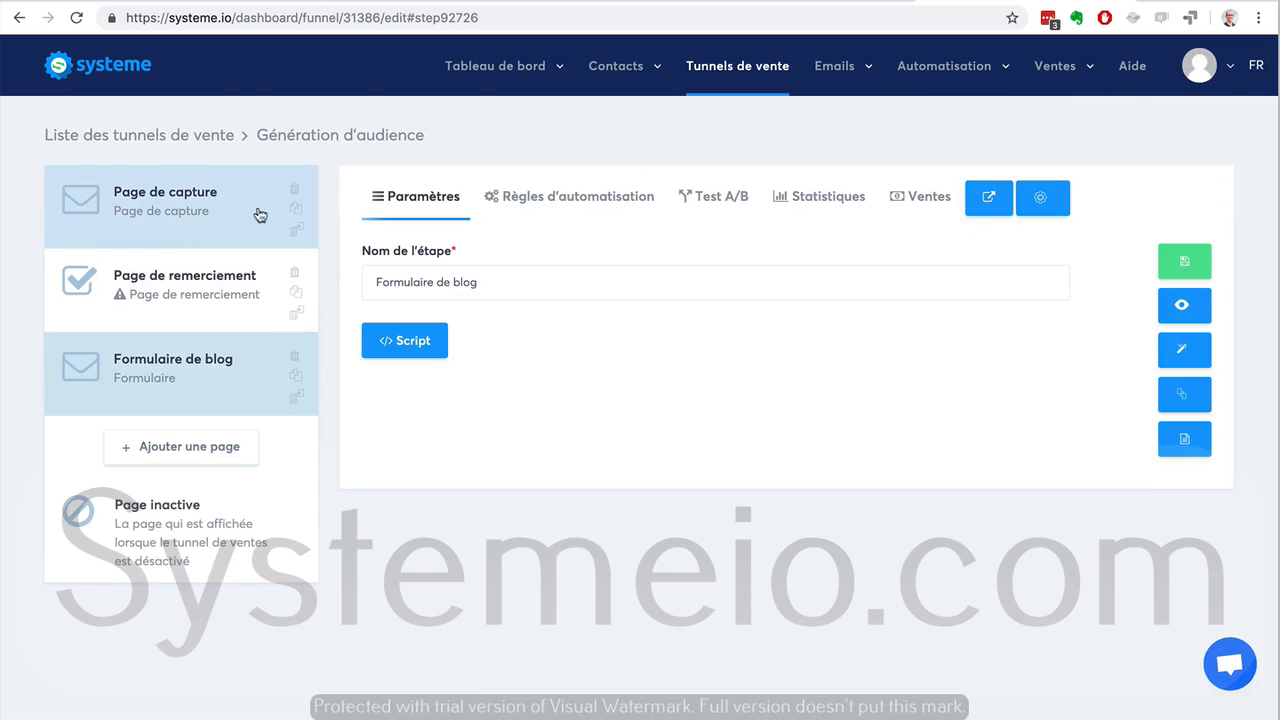
left_click_drag(174, 374, 174, 272)
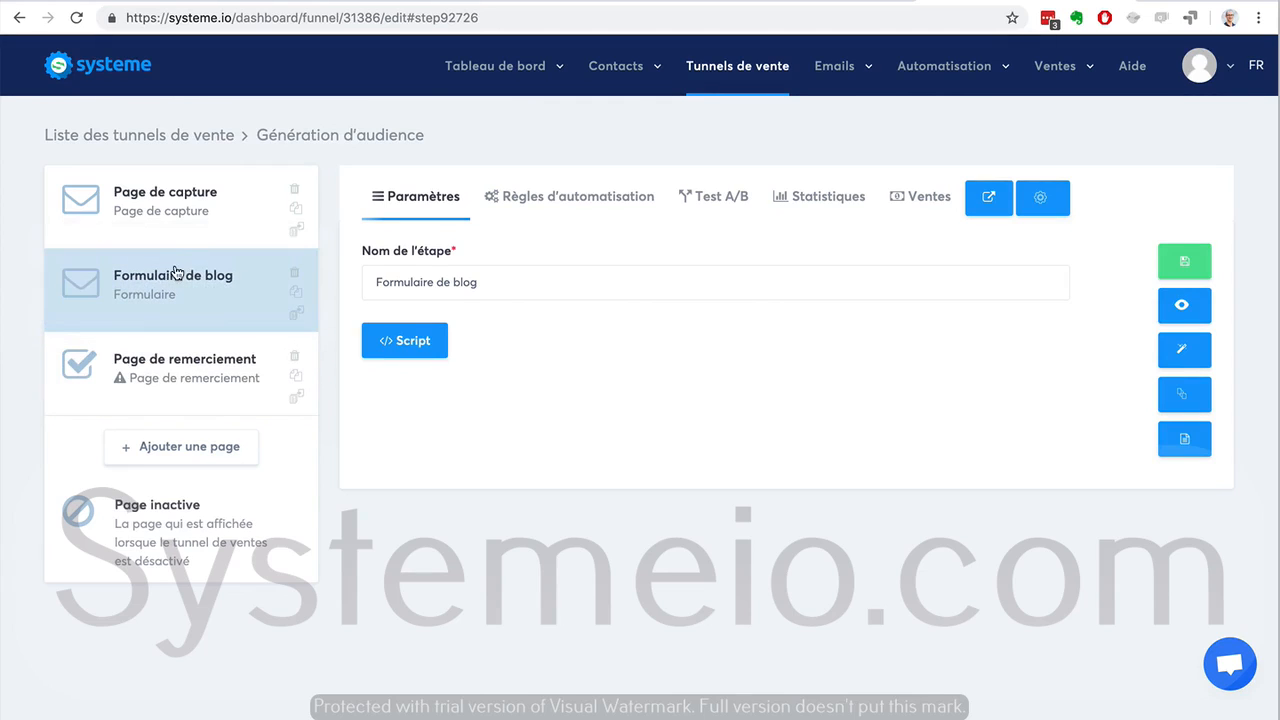
Delete the Page de capture step from the funnel and duplicate the Formulaire de blog page.
left_click(195, 220)
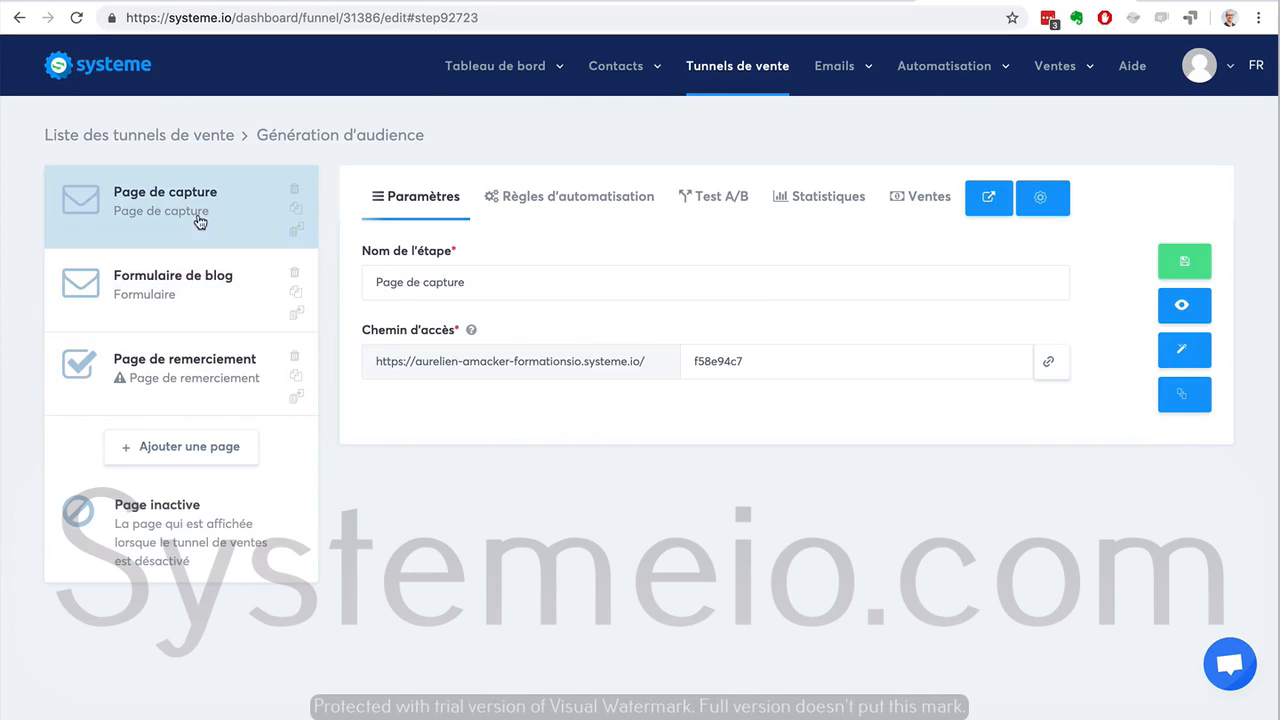
left_click(292, 190)
left_click(588, 449)
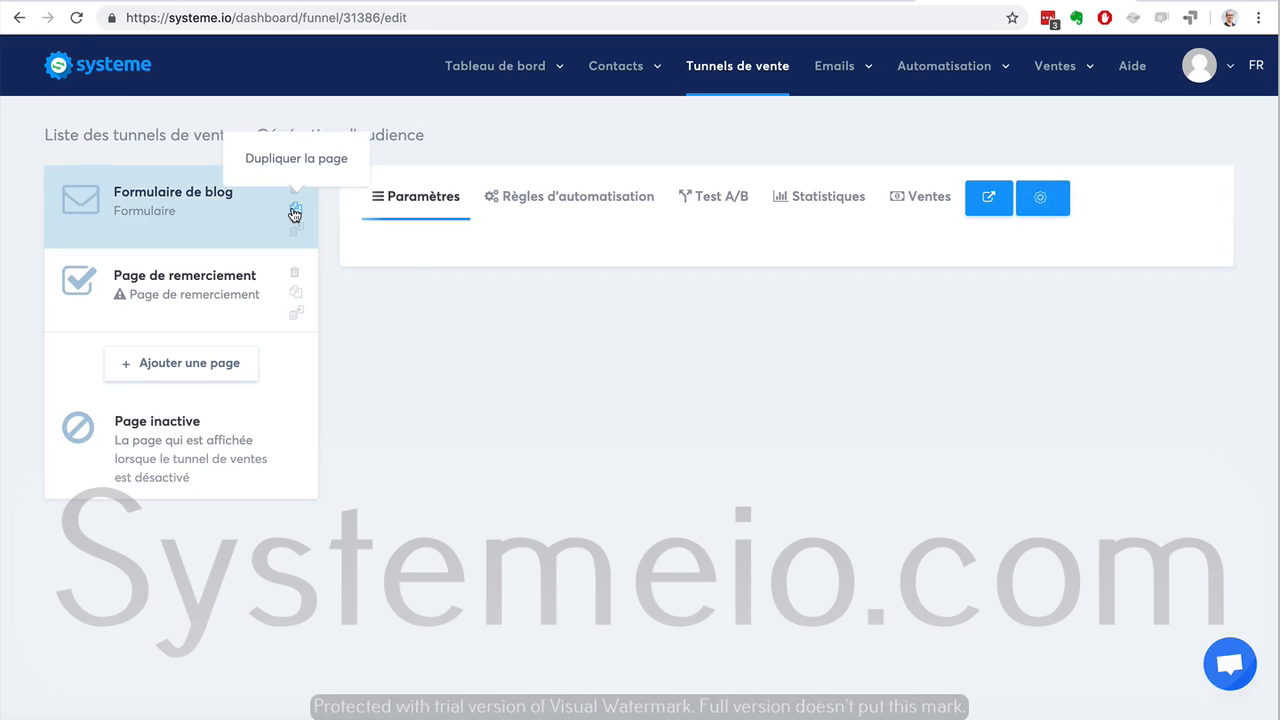
left_click(295, 214)
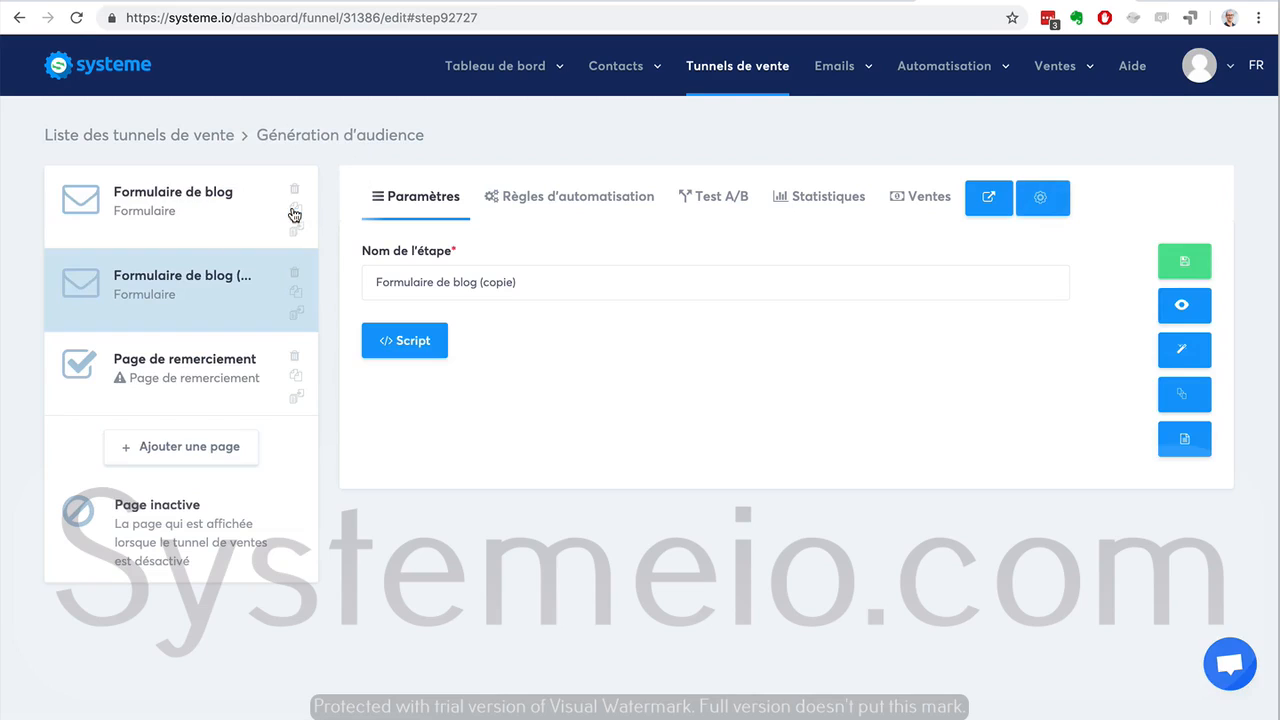
Check which destination funnels are offered for moving the duplicated form page, without moving it.
left_click(298, 317)
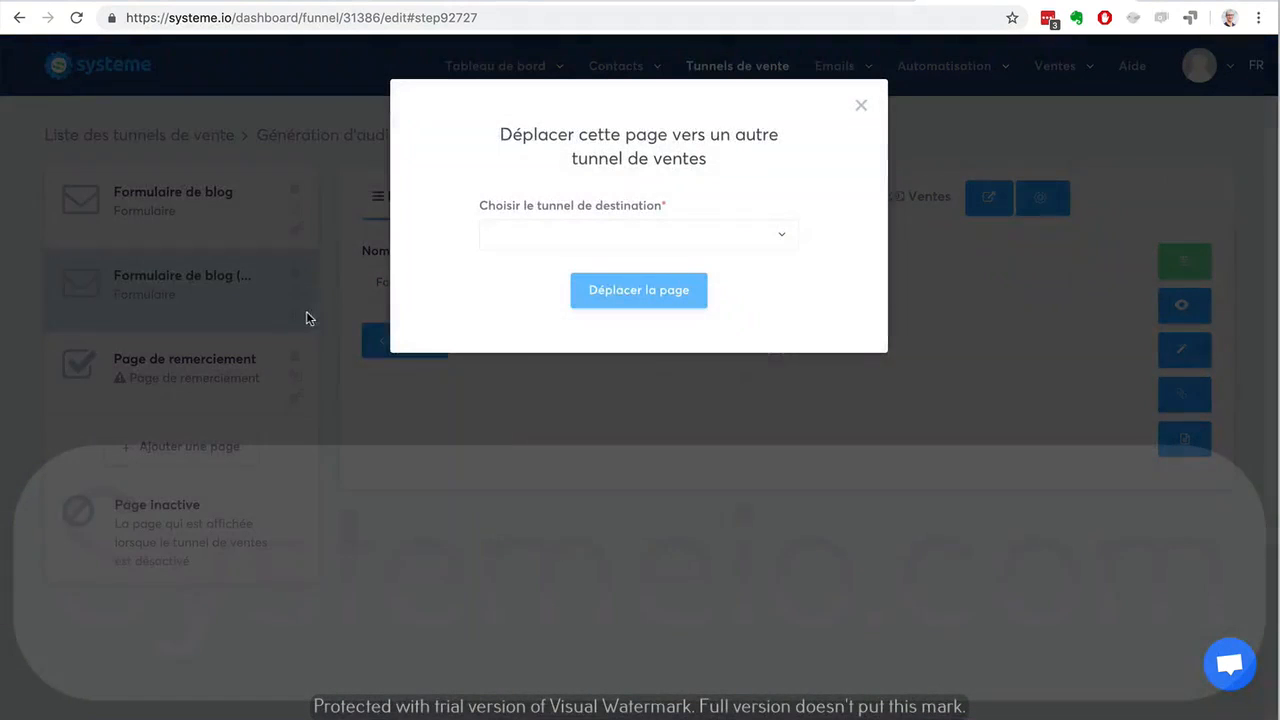
left_click(620, 239)
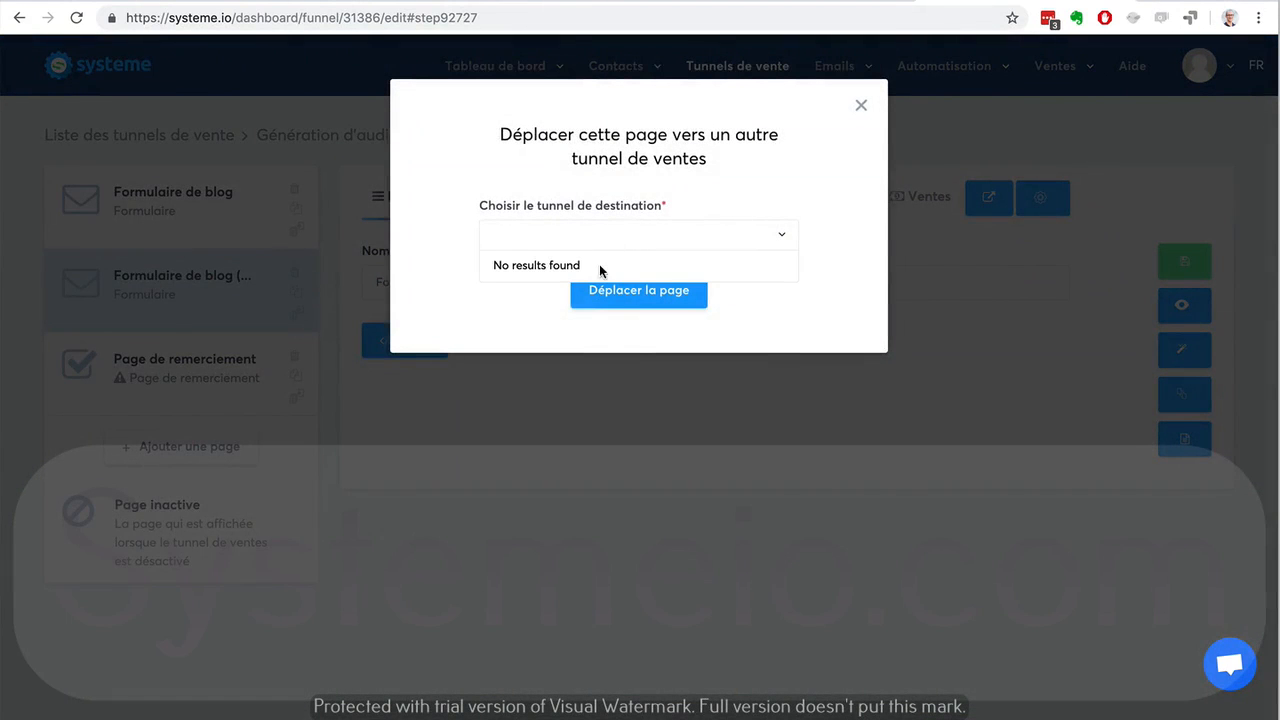
left_click(465, 307)
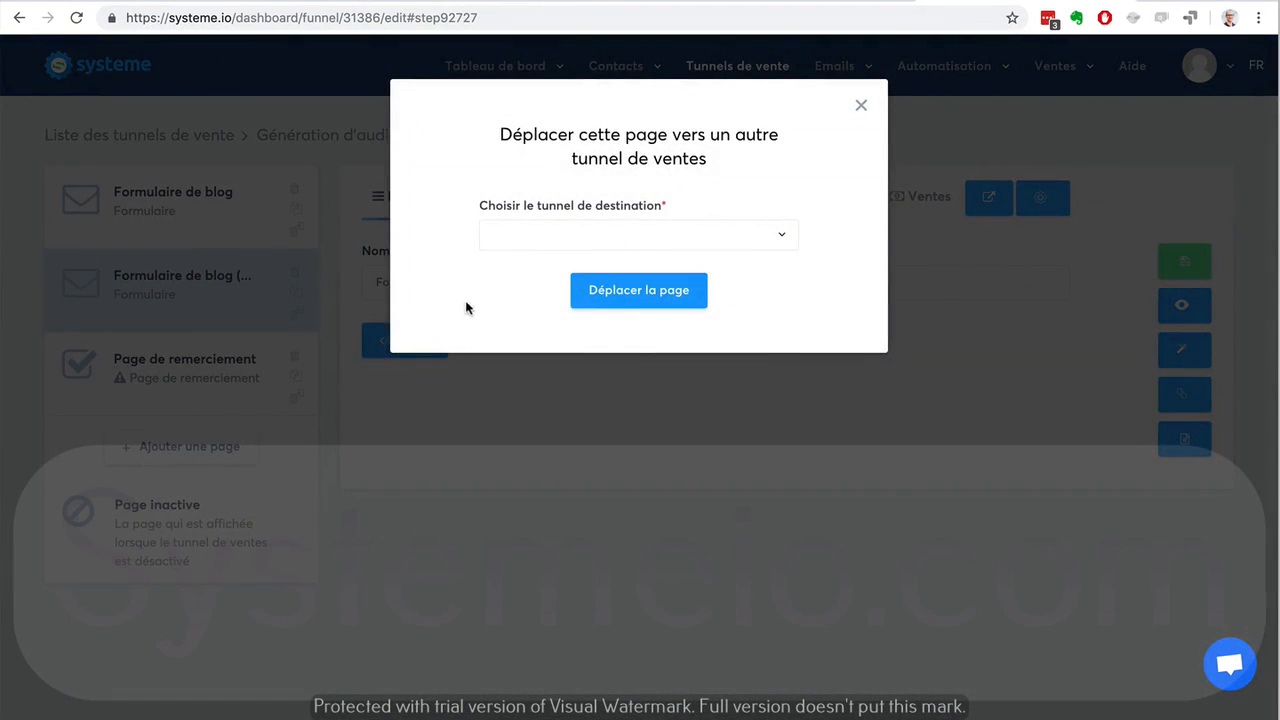
left_click(861, 107)
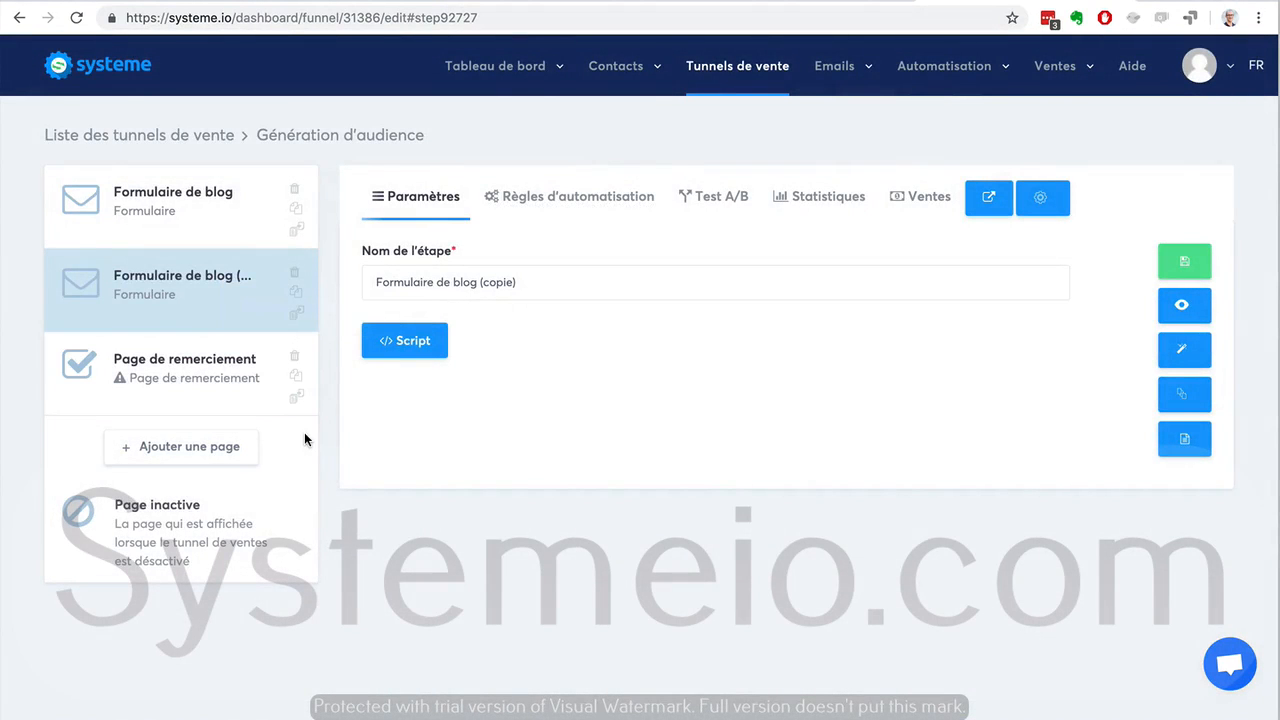
Duplicate the whole Génération d'audience funnel from the funnel list and return to the list.
left_click(725, 72)
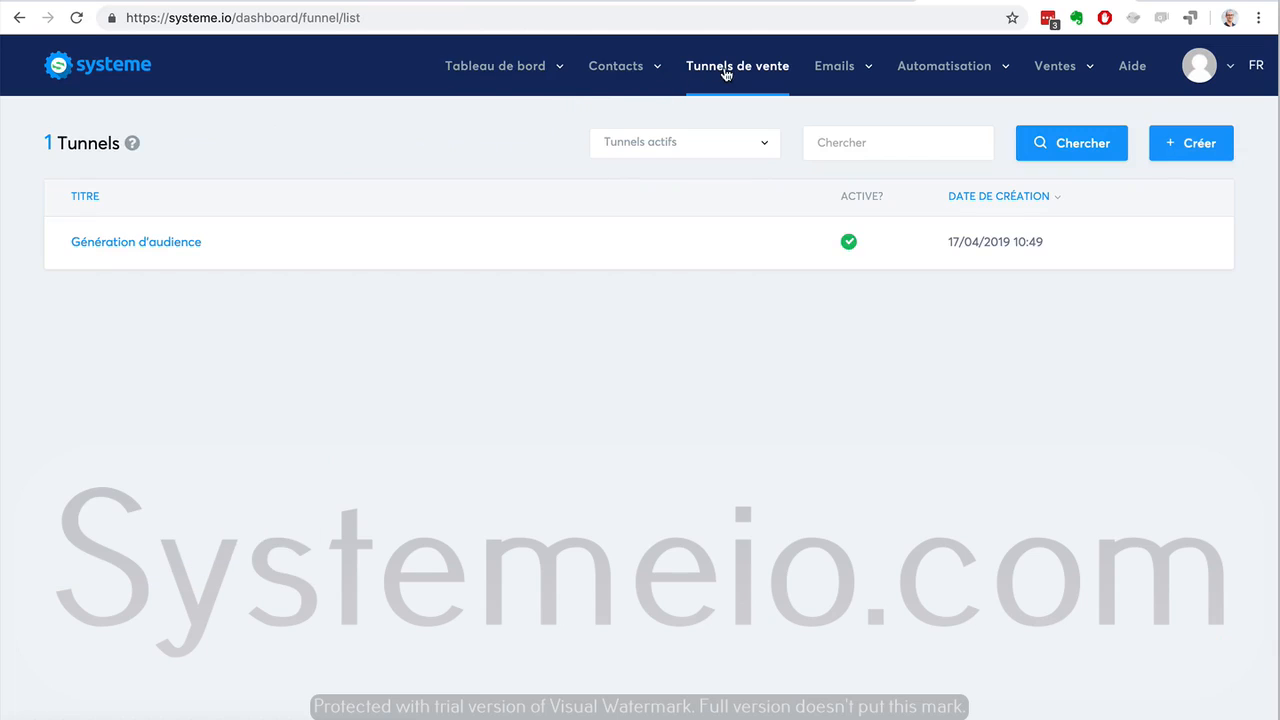
mouse_move(1100, 250)
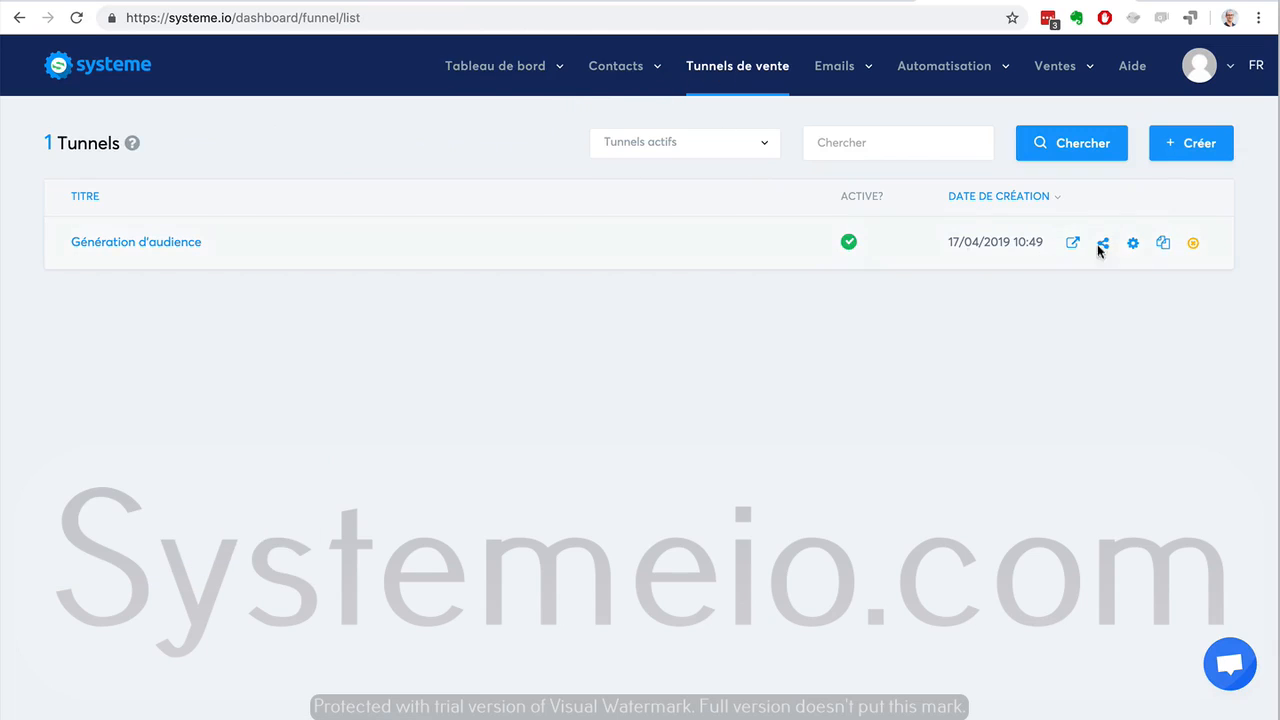
left_click(1162, 244)
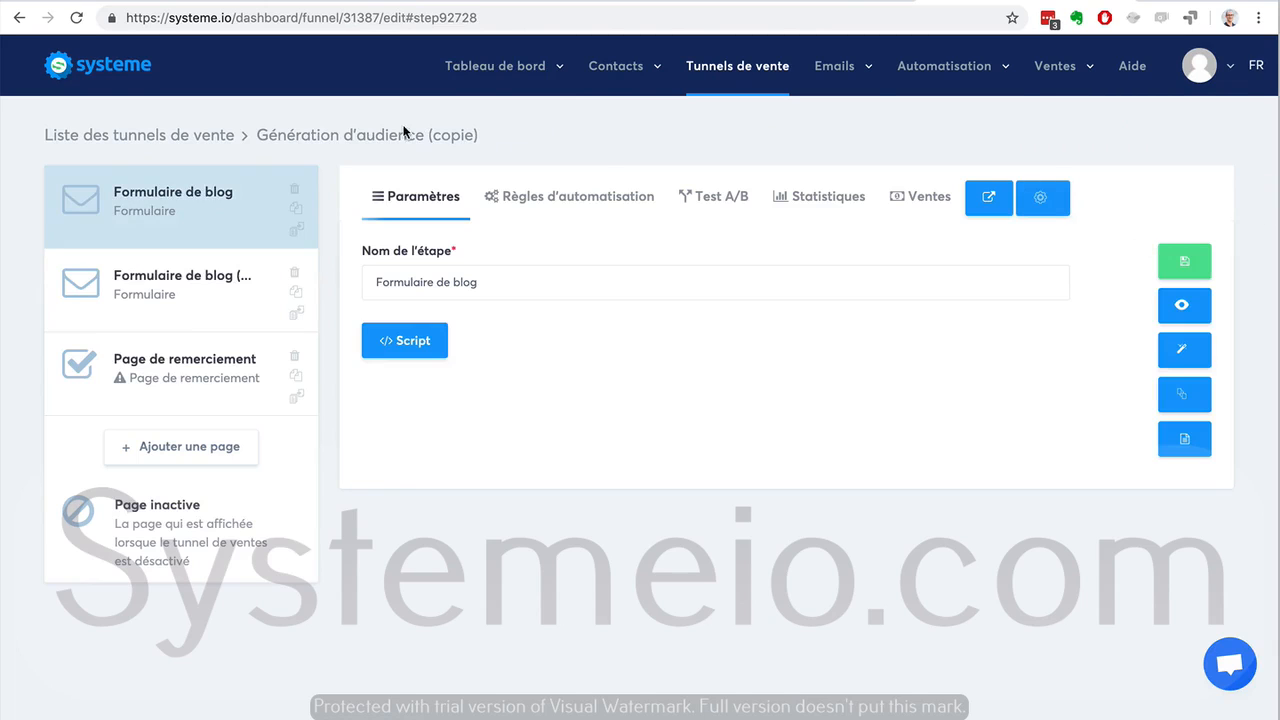
left_click(730, 67)
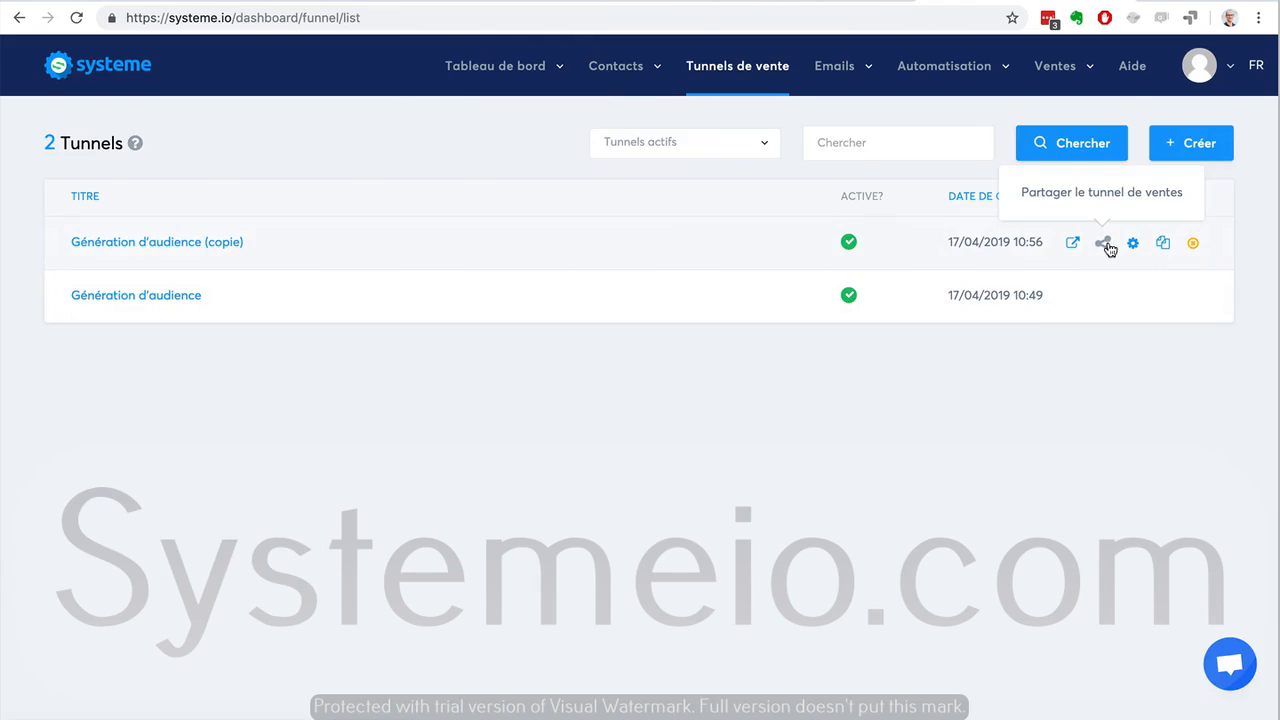
Preview the copied funnel's opt-in form within its sample text and return to the funnel list.
left_click(1073, 243)
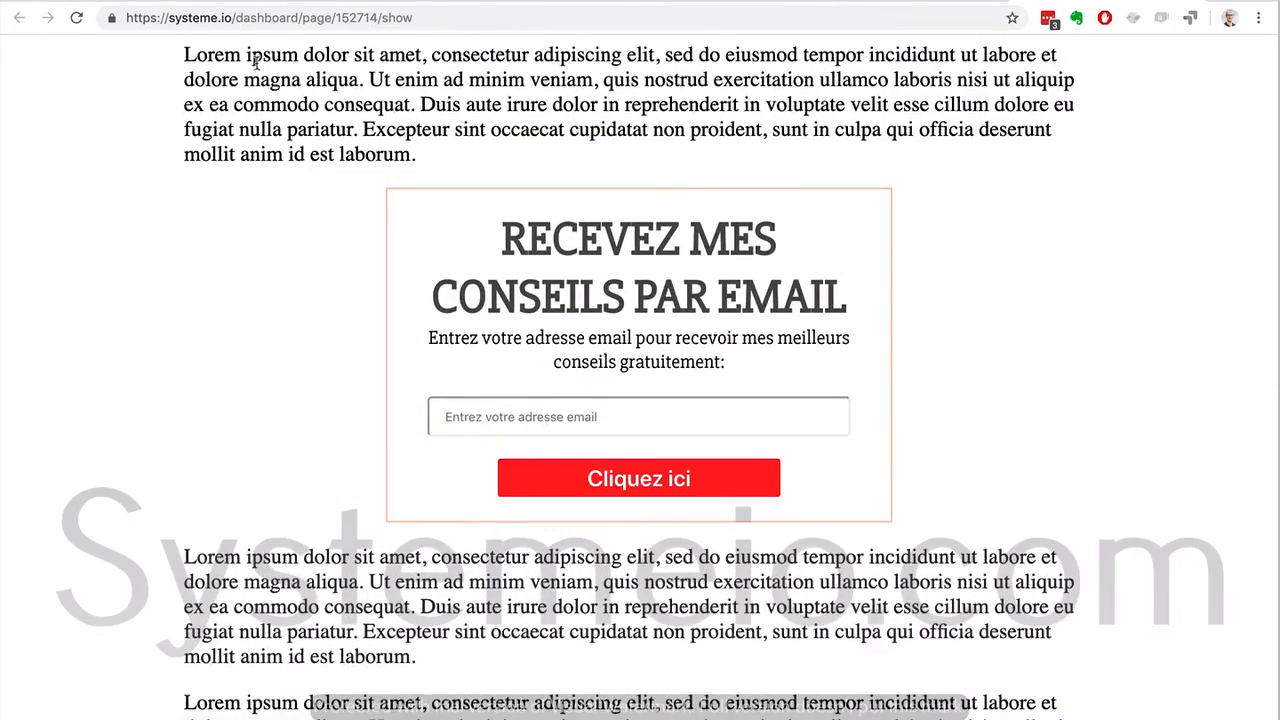
left_click_drag(248, 58, 638, 190)
left_click_drag(238, 560, 627, 695)
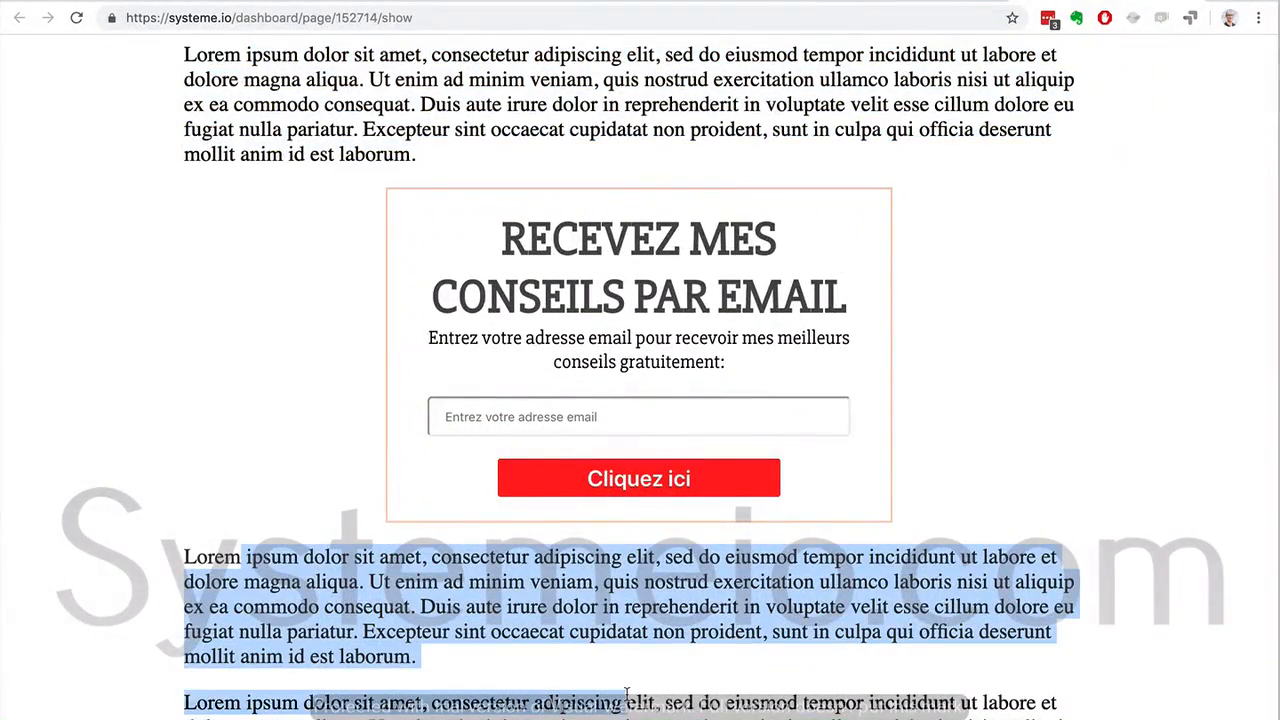
left_click(501, 584)
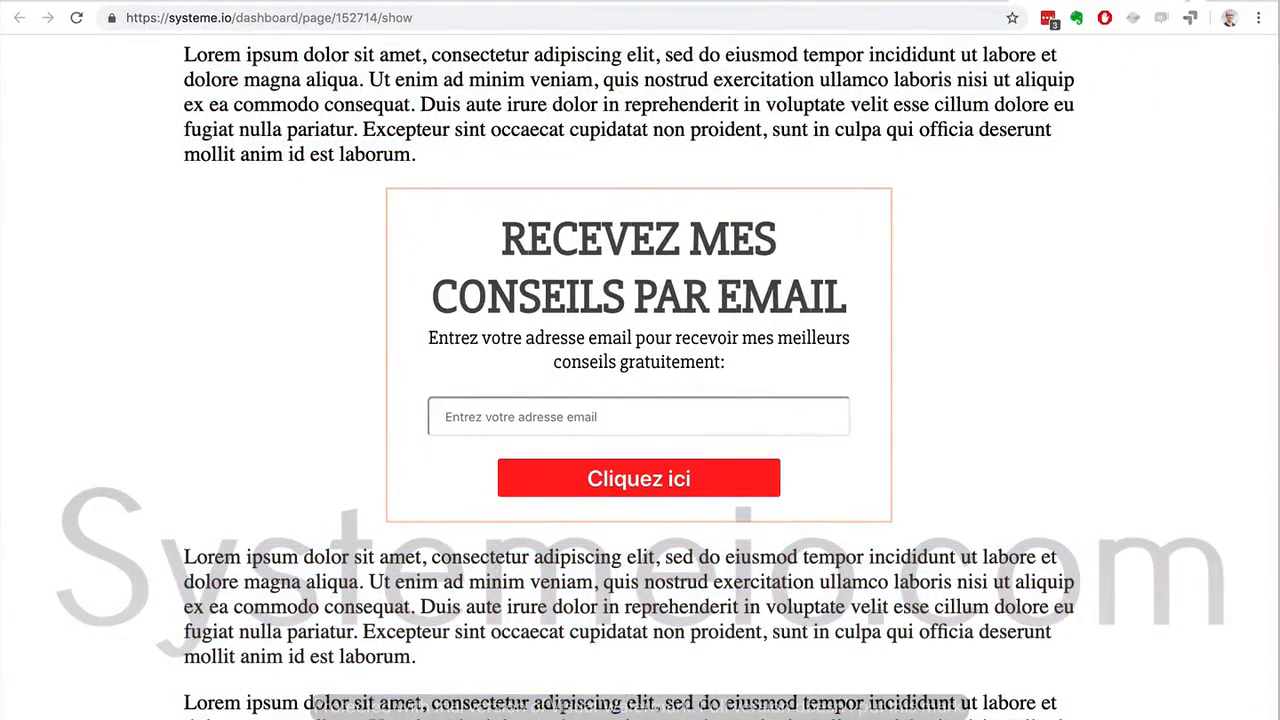
left_click(1163, 1)
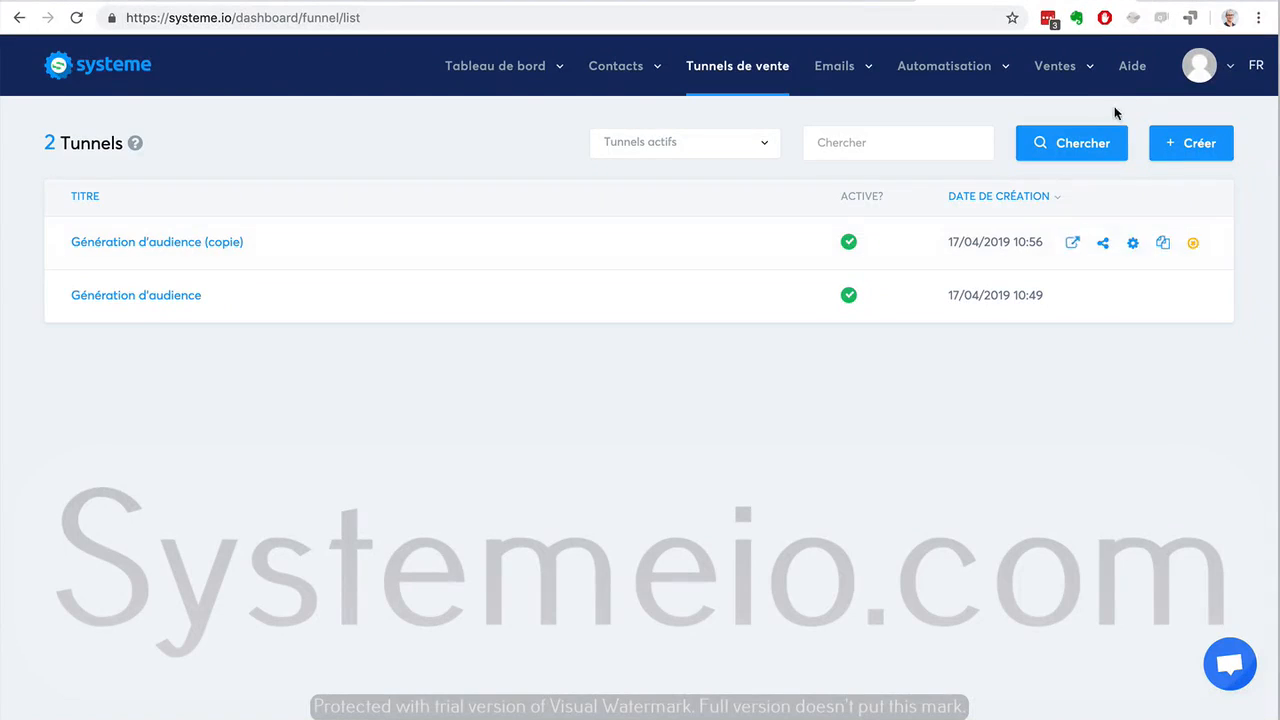
Copy the sharing link of the Génération d'audience (copie) funnel to the clipboard.
left_click(1104, 245)
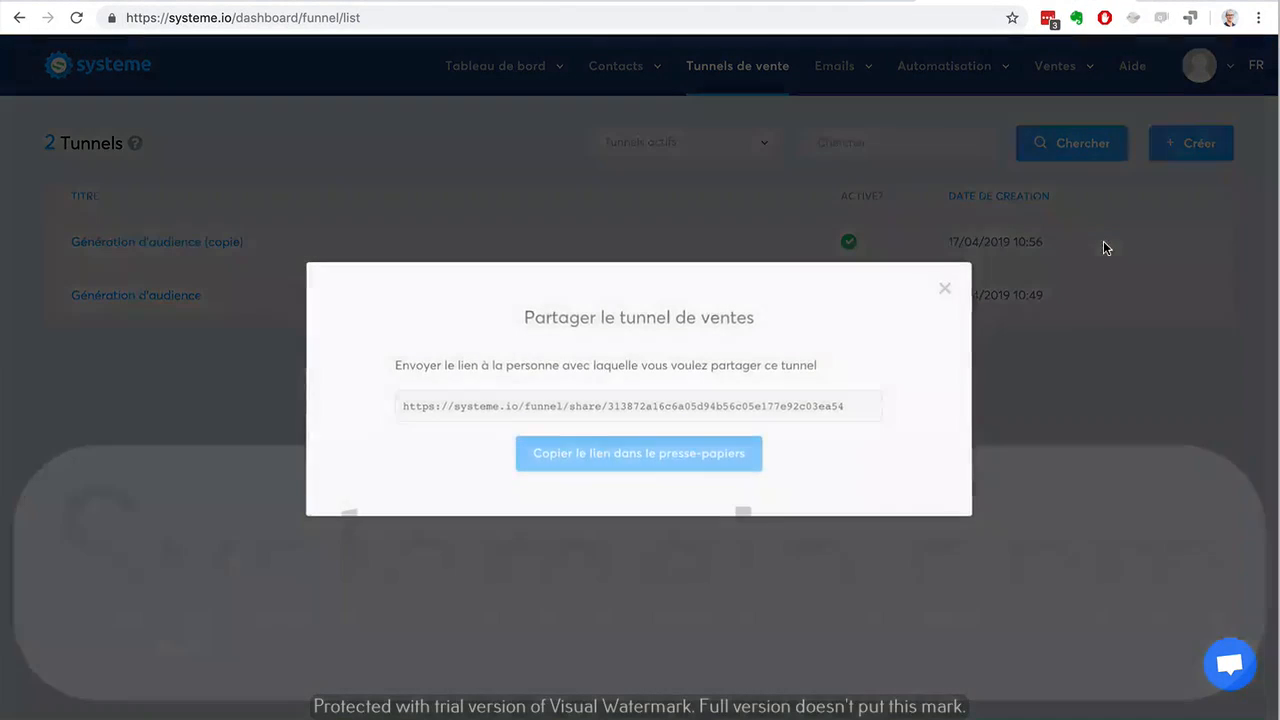
left_click(572, 454)
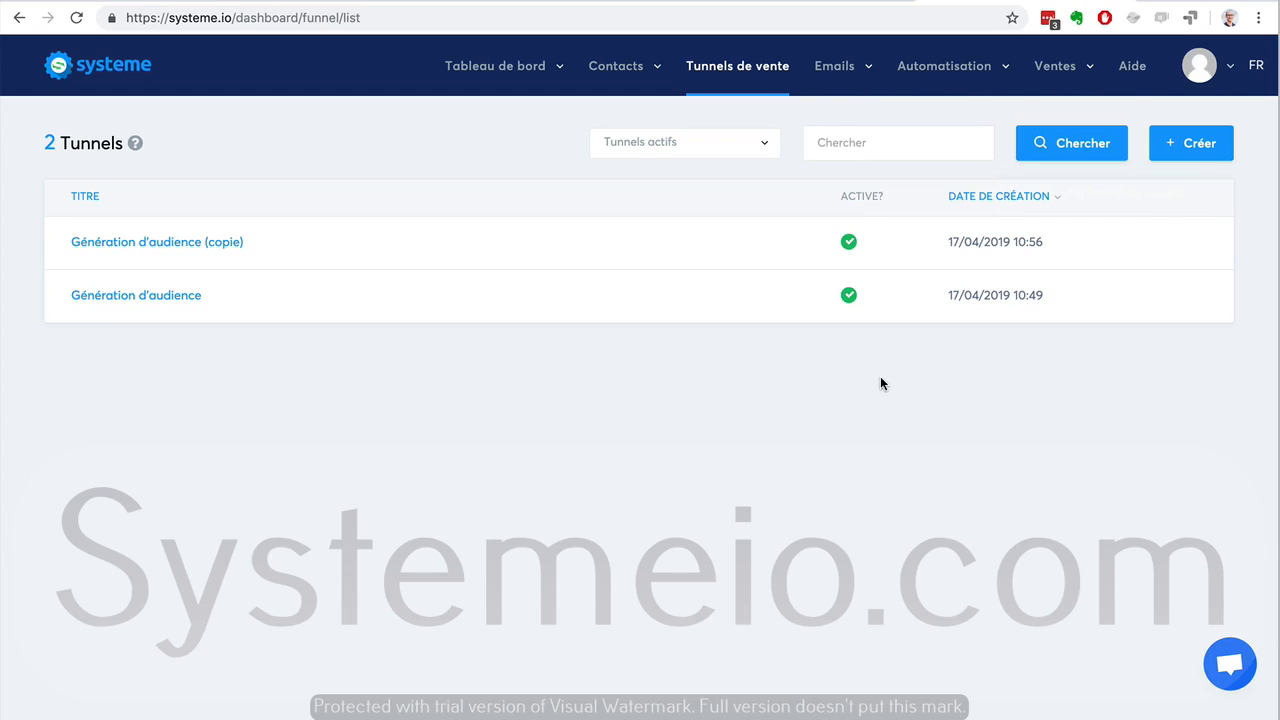
mouse_move(1166, 242)
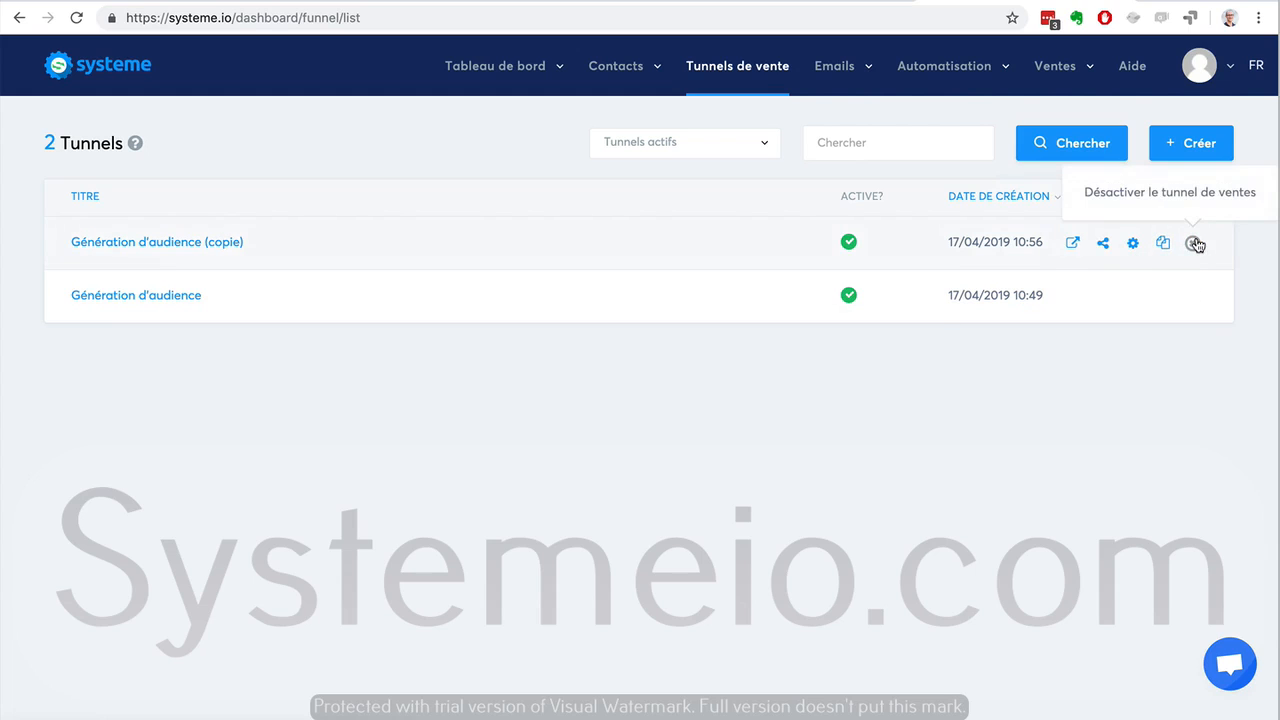
Deactivate the Génération d'audience (copie) funnel from the funnel list and dismiss the notification.
left_click(1196, 244)
left_click(608, 445)
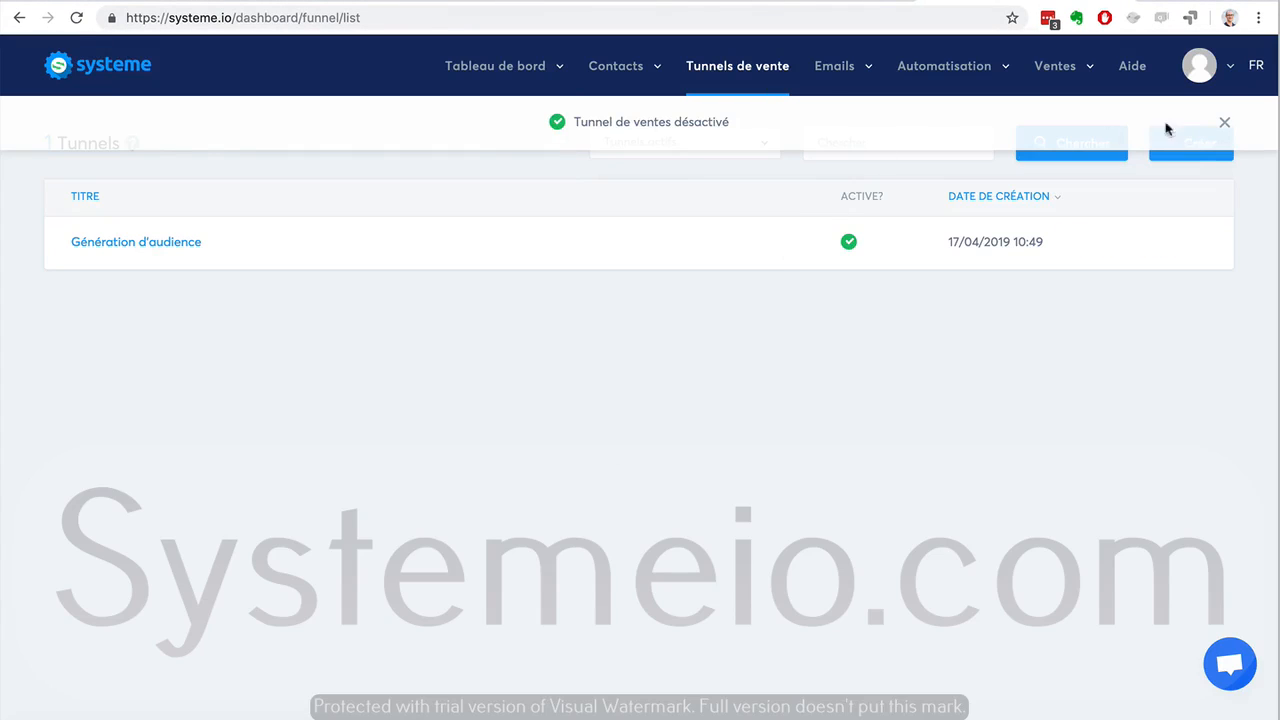
left_click(1224, 124)
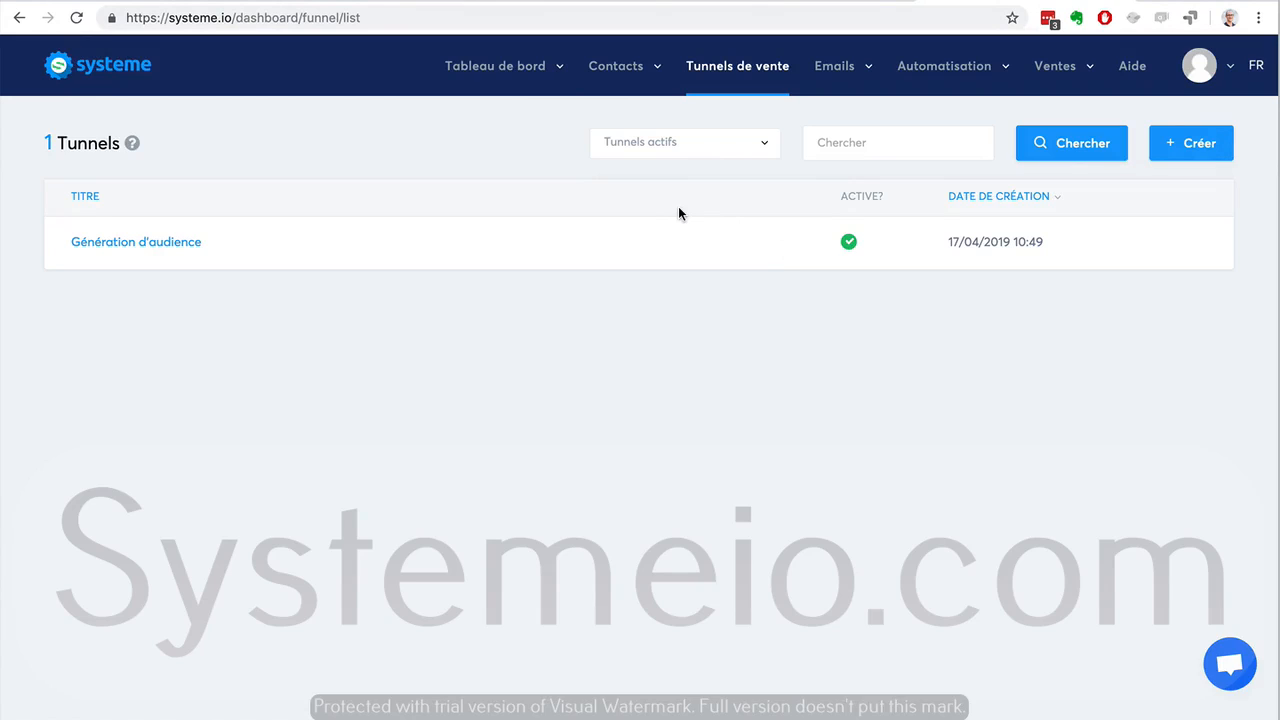
Filter the funnel list by Tous les tunnels to show both active and inactive funnels.
left_click(735, 157)
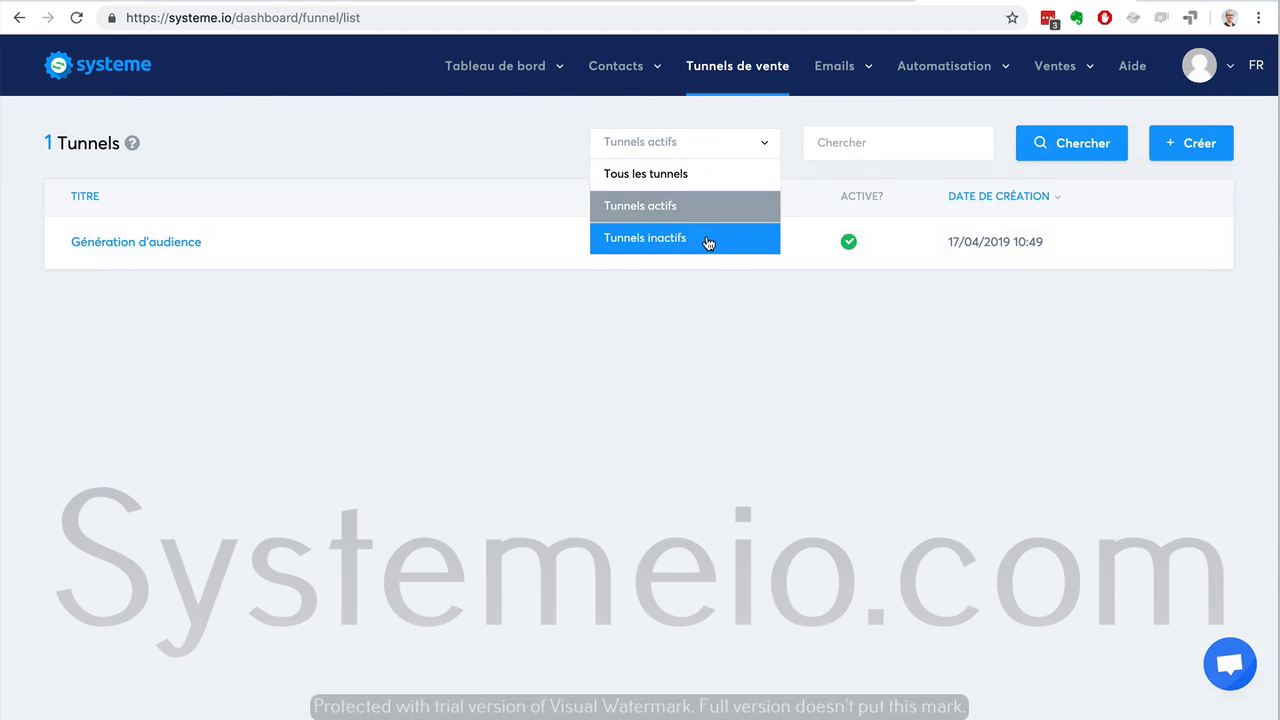
left_click(684, 174)
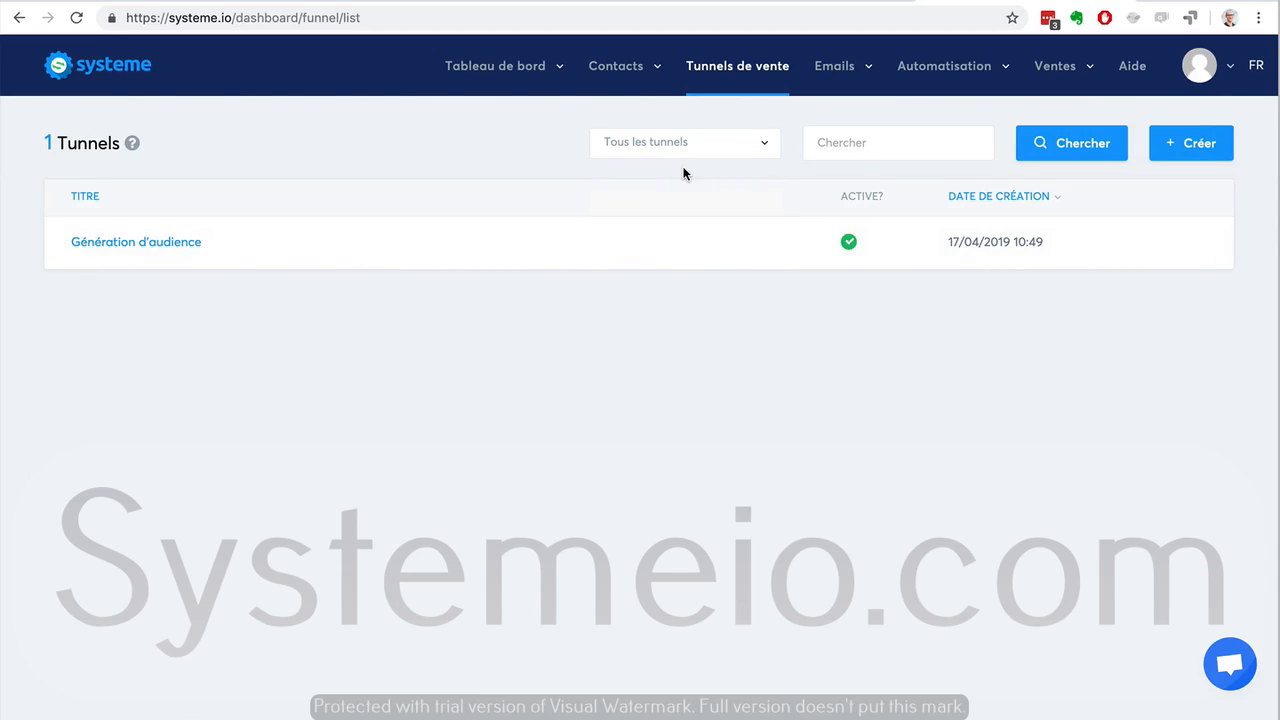
left_click(1060, 155)
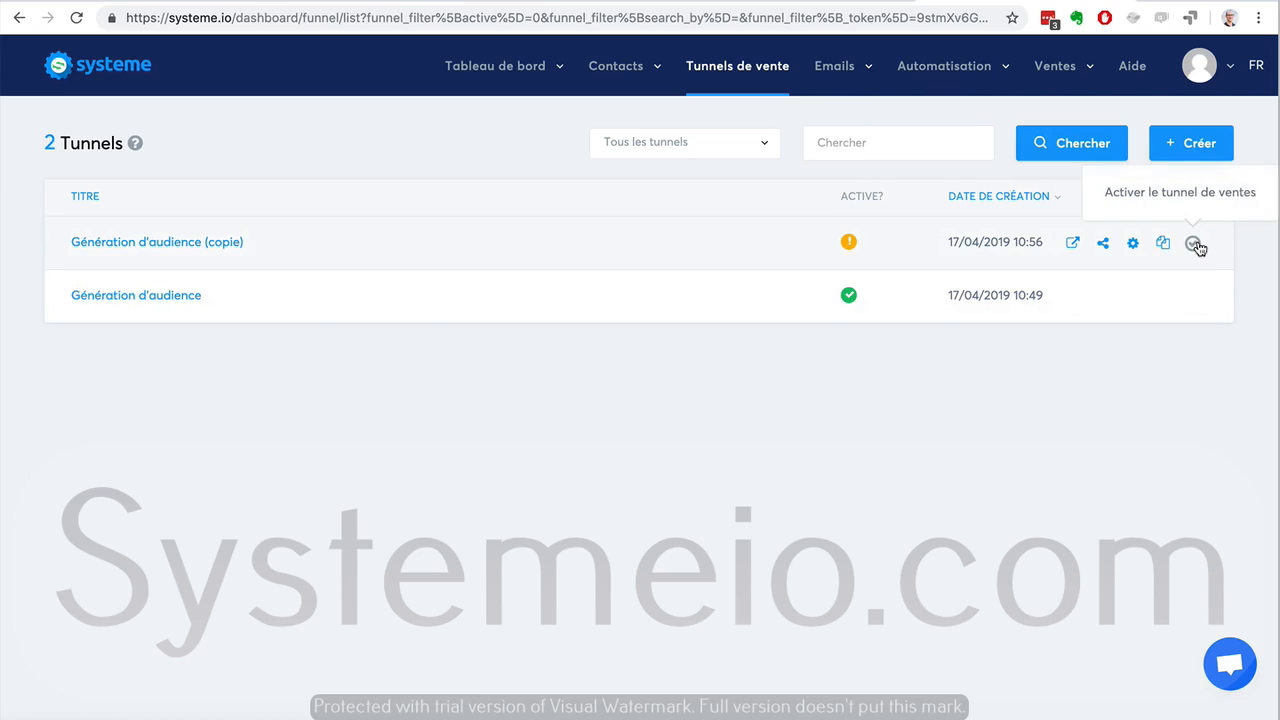
Filter the funnel list by Tunnels actifs to show only active funnels.
left_click(740, 146)
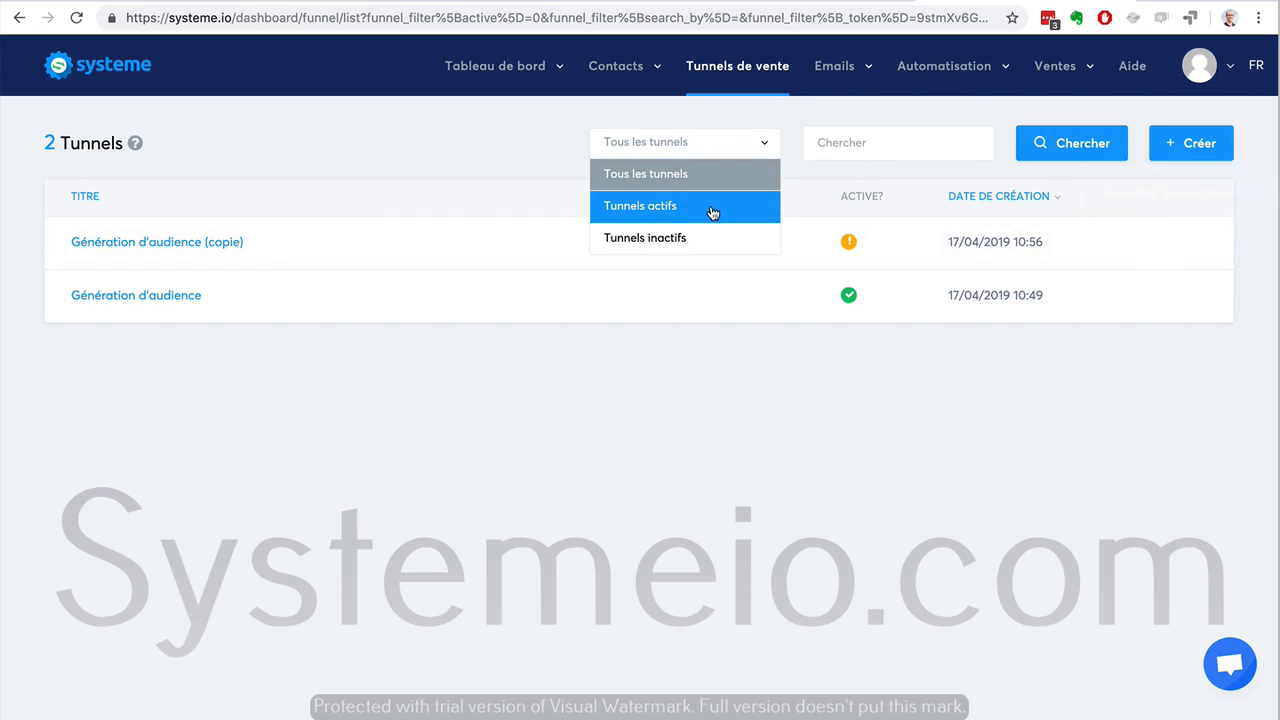
left_click(712, 212)
left_click(1045, 158)
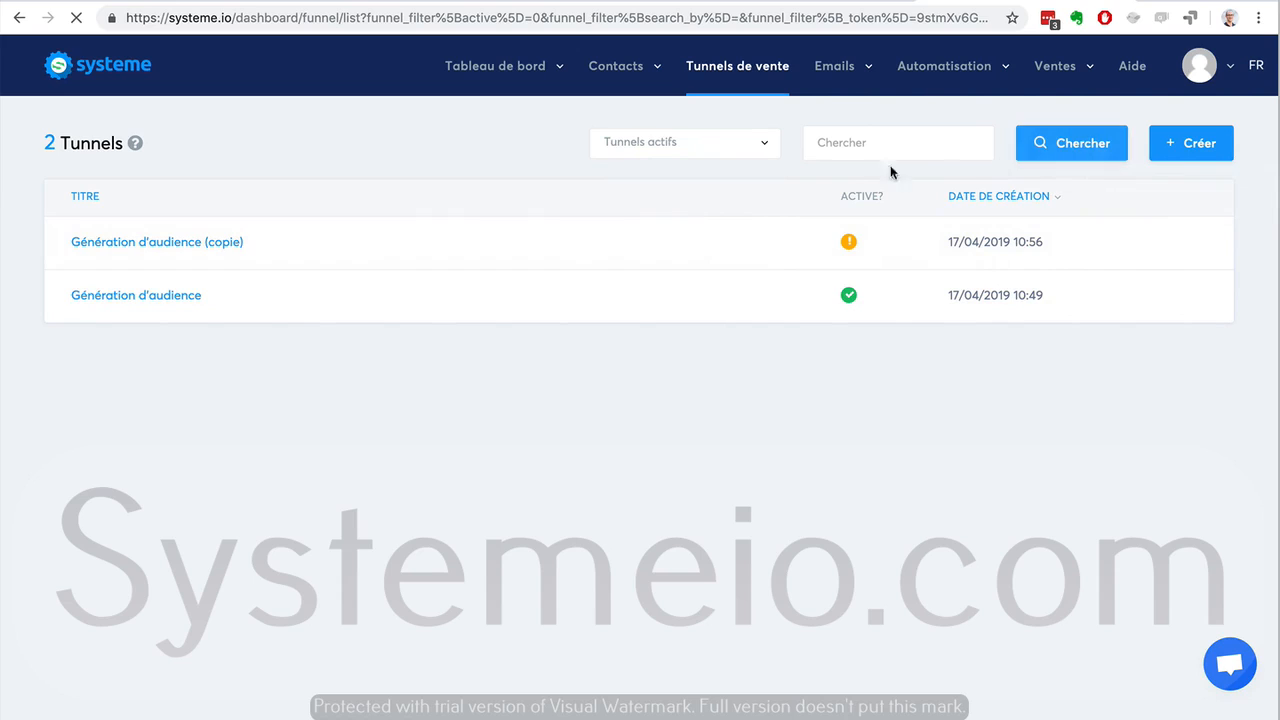
Open the Génération d'audience funnel and delete its duplicated Formulaire de blog (copie) page.
left_click(160, 245)
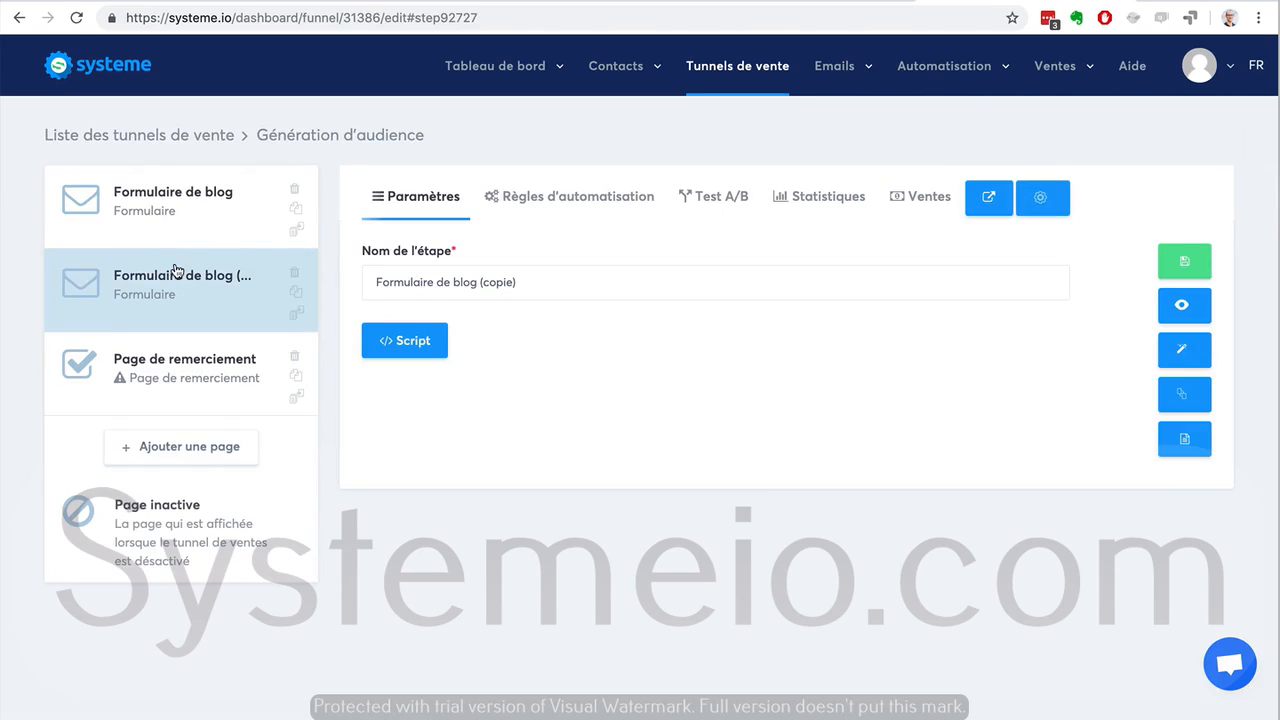
left_click(295, 273)
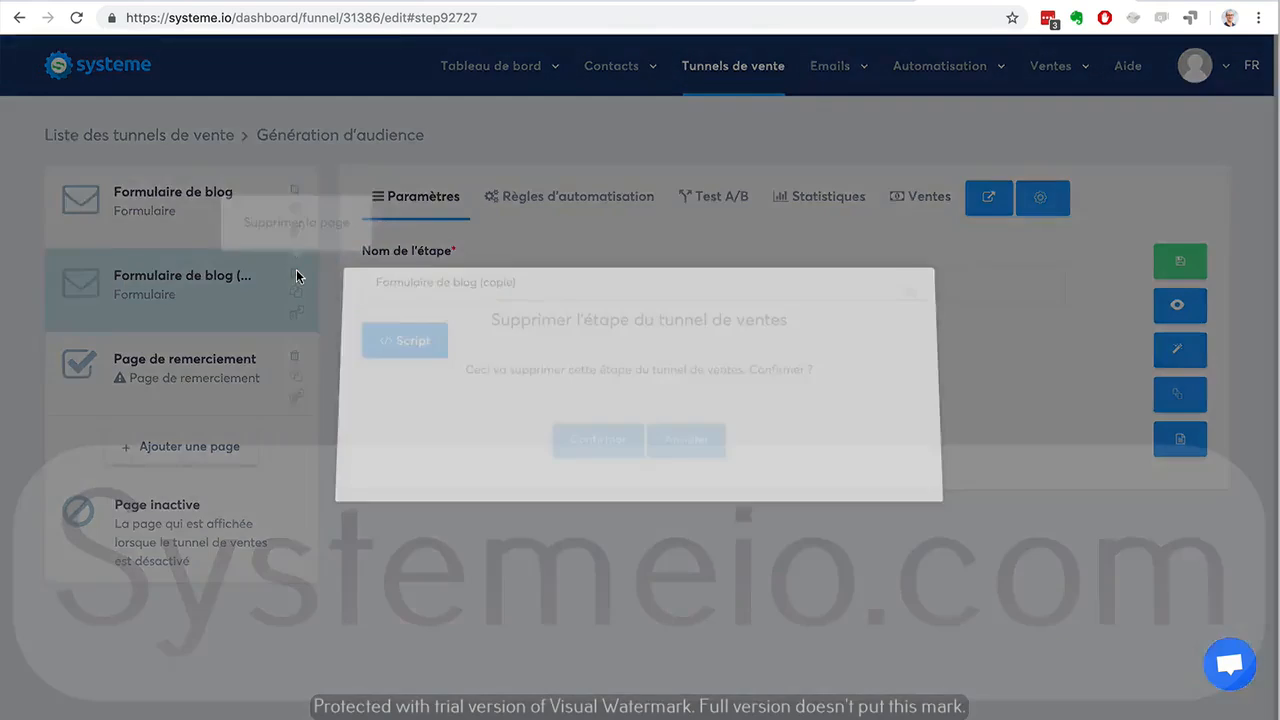
left_click(586, 447)
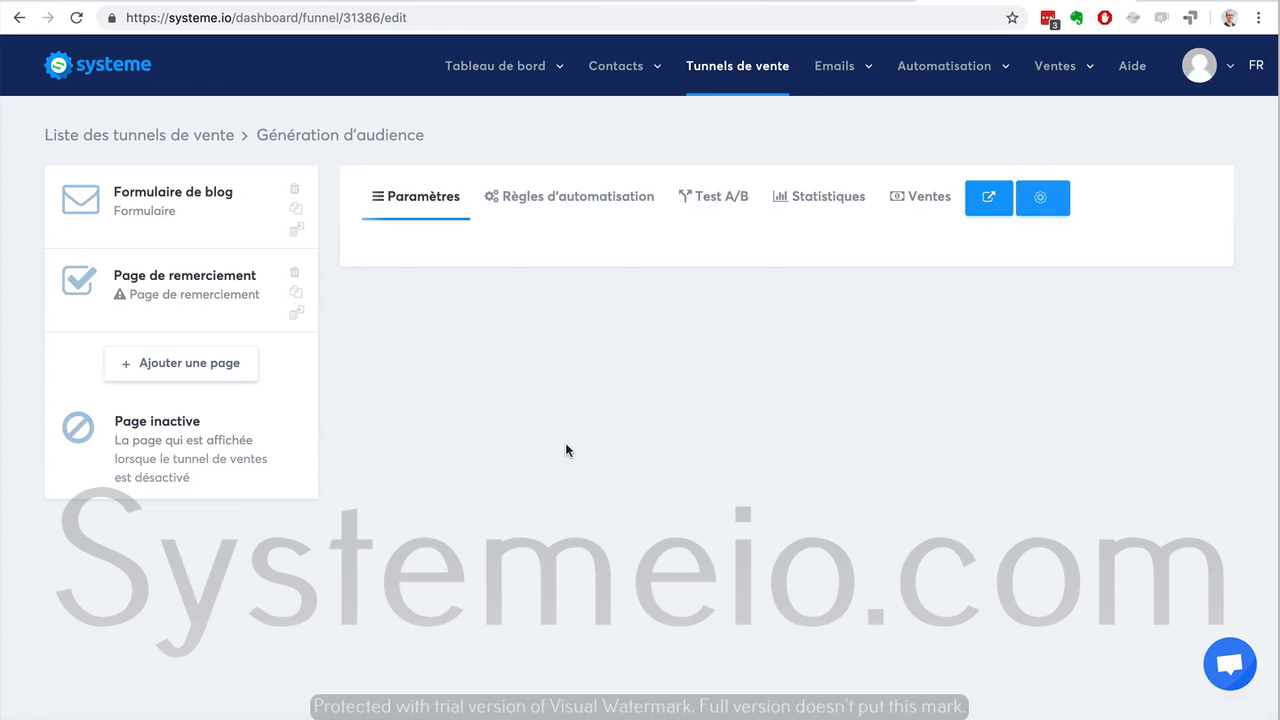
Apply the Page de confirmation opt-in template to the Page de remerciement step.
left_click(154, 294)
mouse_move(505, 340)
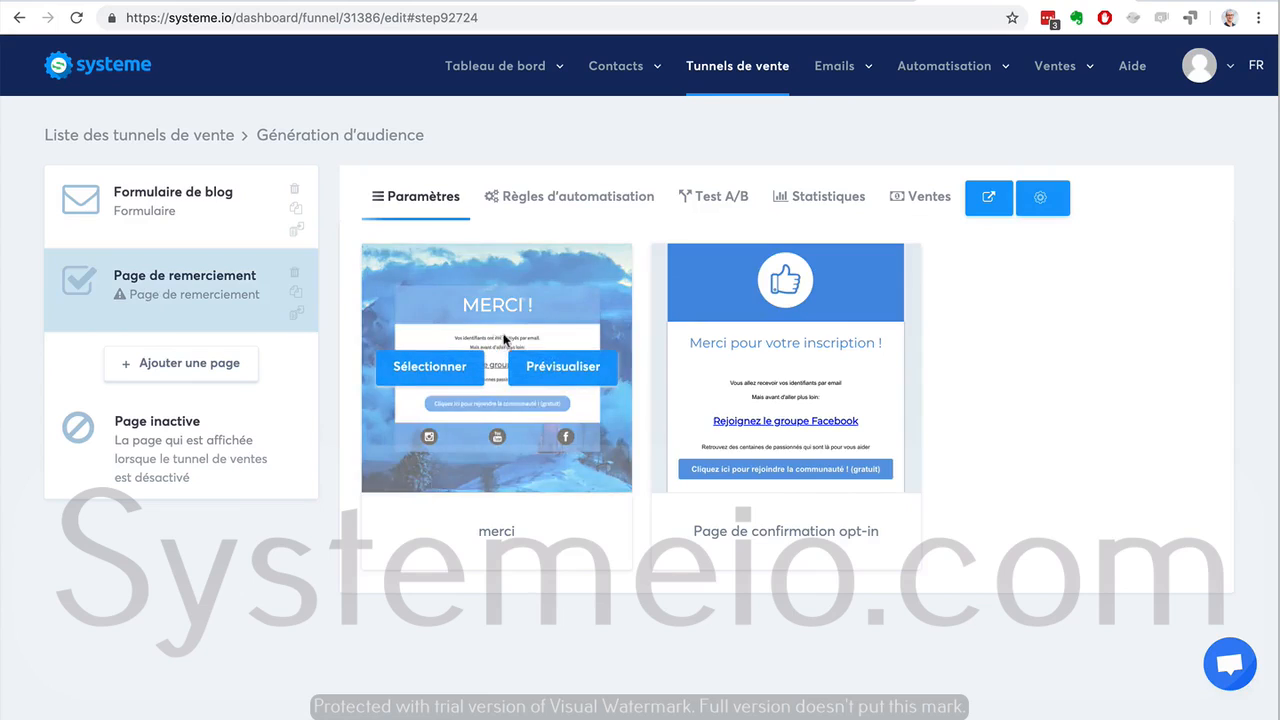
mouse_move(734, 337)
left_click(734, 367)
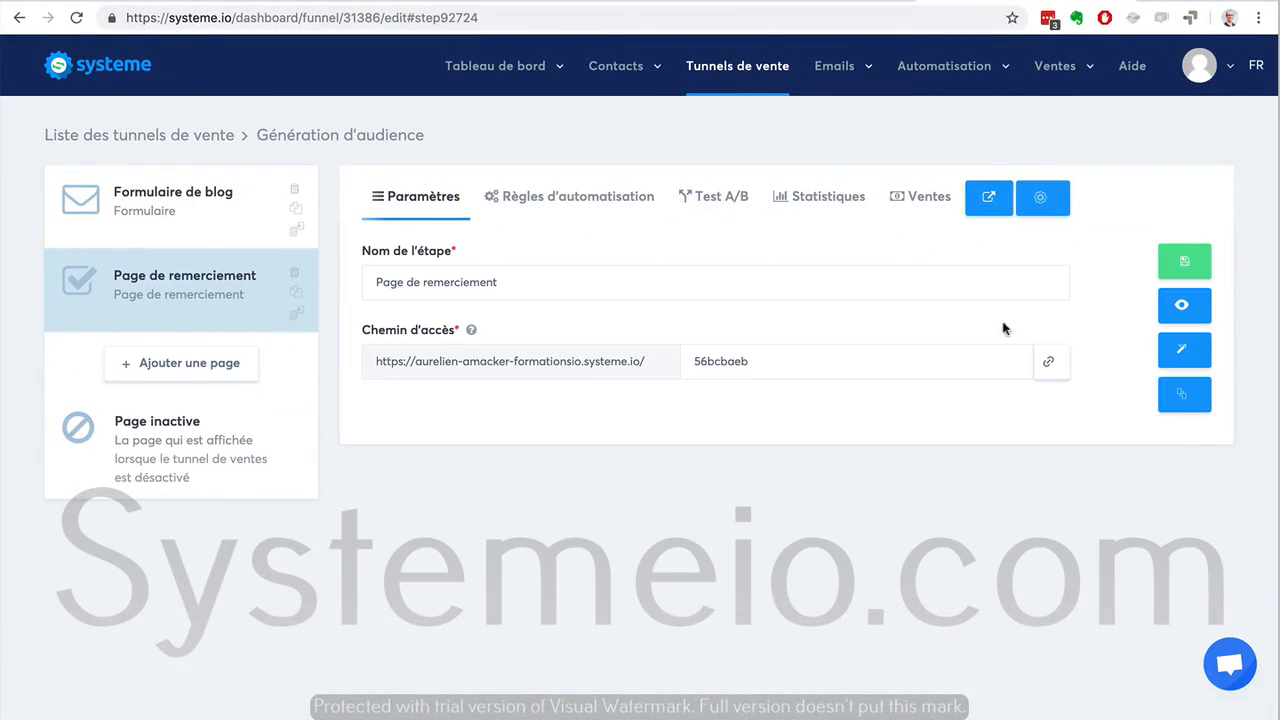
Open the thank-you page in the editor and widen its central column on both sides, leaving narrow, equal side columns.
left_click(1196, 352)
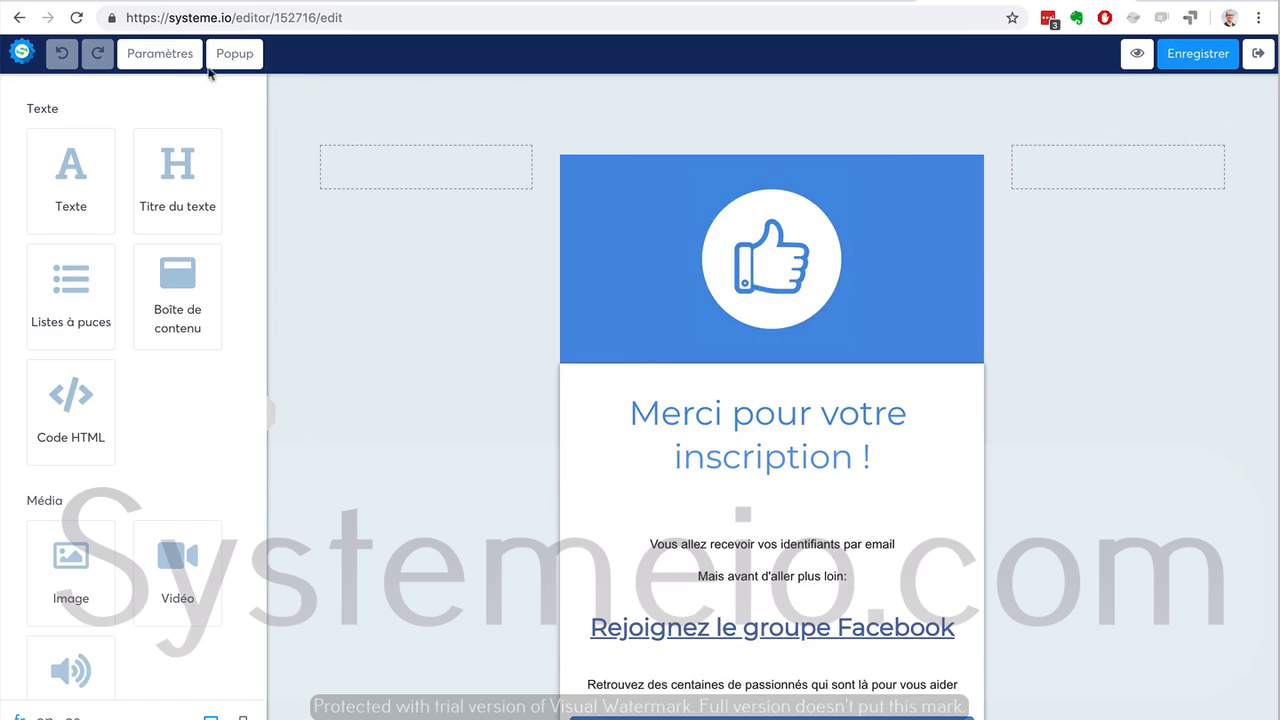
left_click(1178, 58)
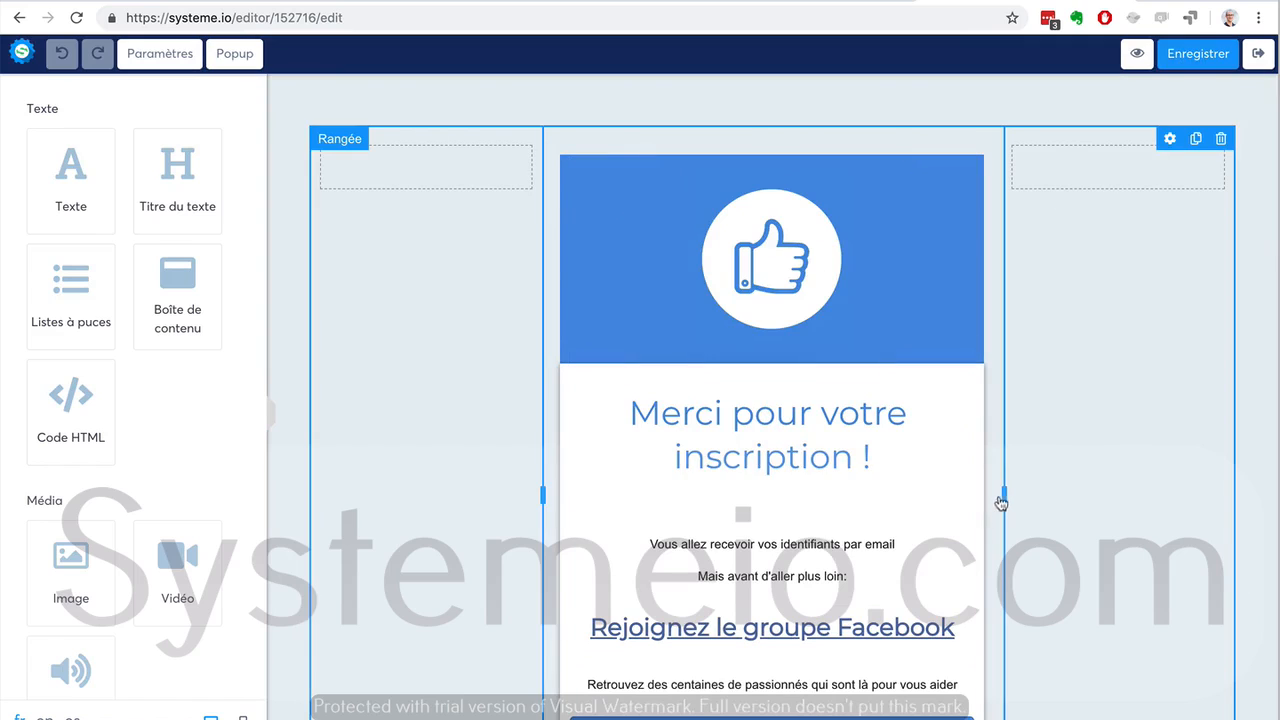
left_click_drag(1003, 497, 1096, 503)
left_click(507, 445)
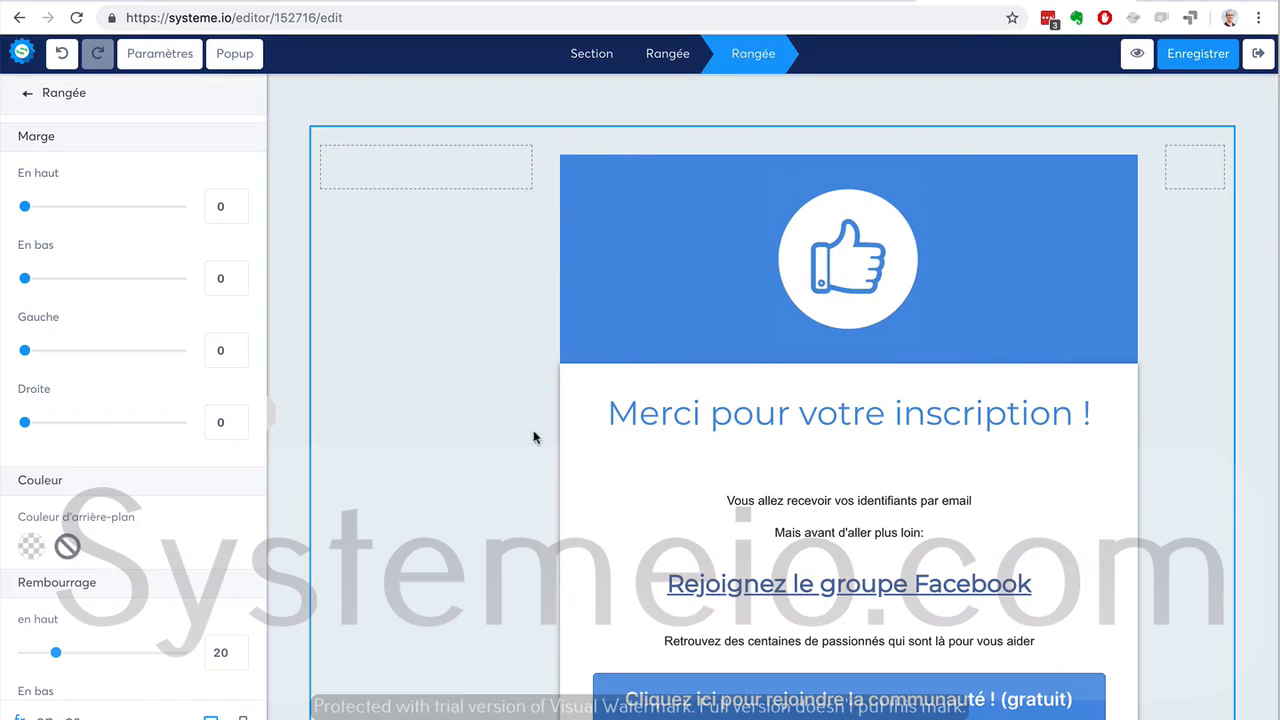
left_click(470, 381)
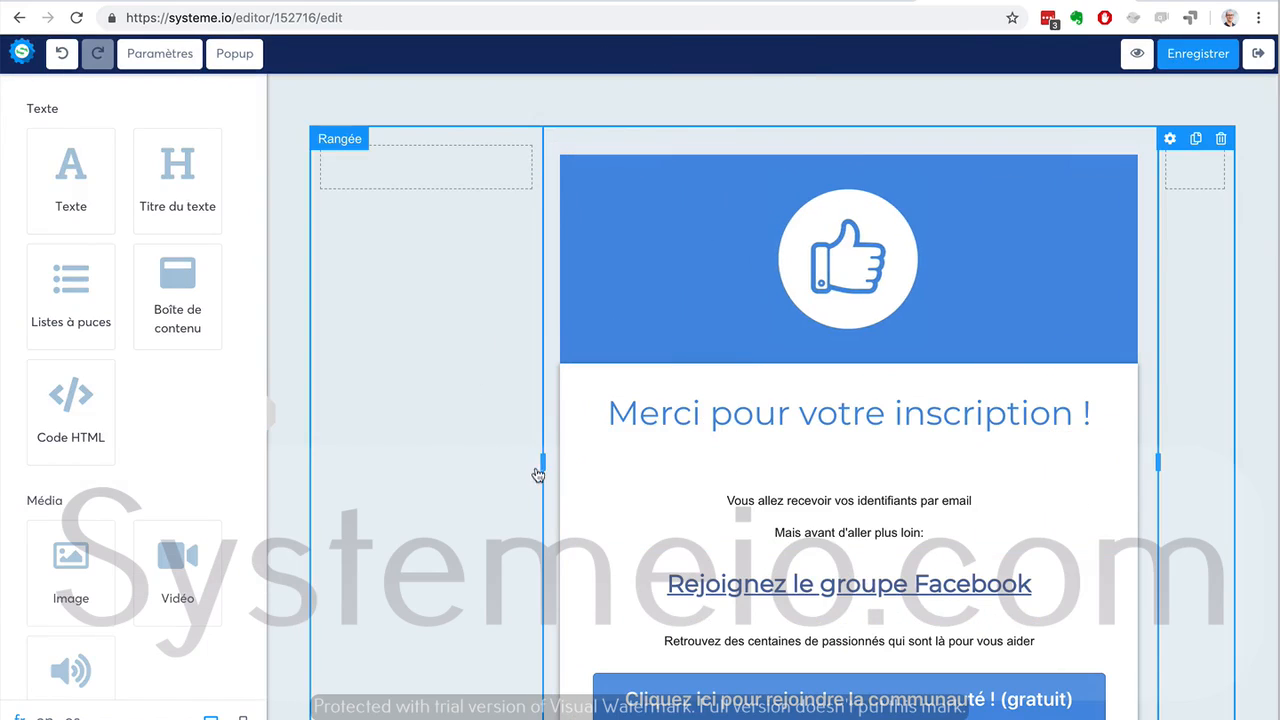
left_click_drag(537, 459, 408, 467)
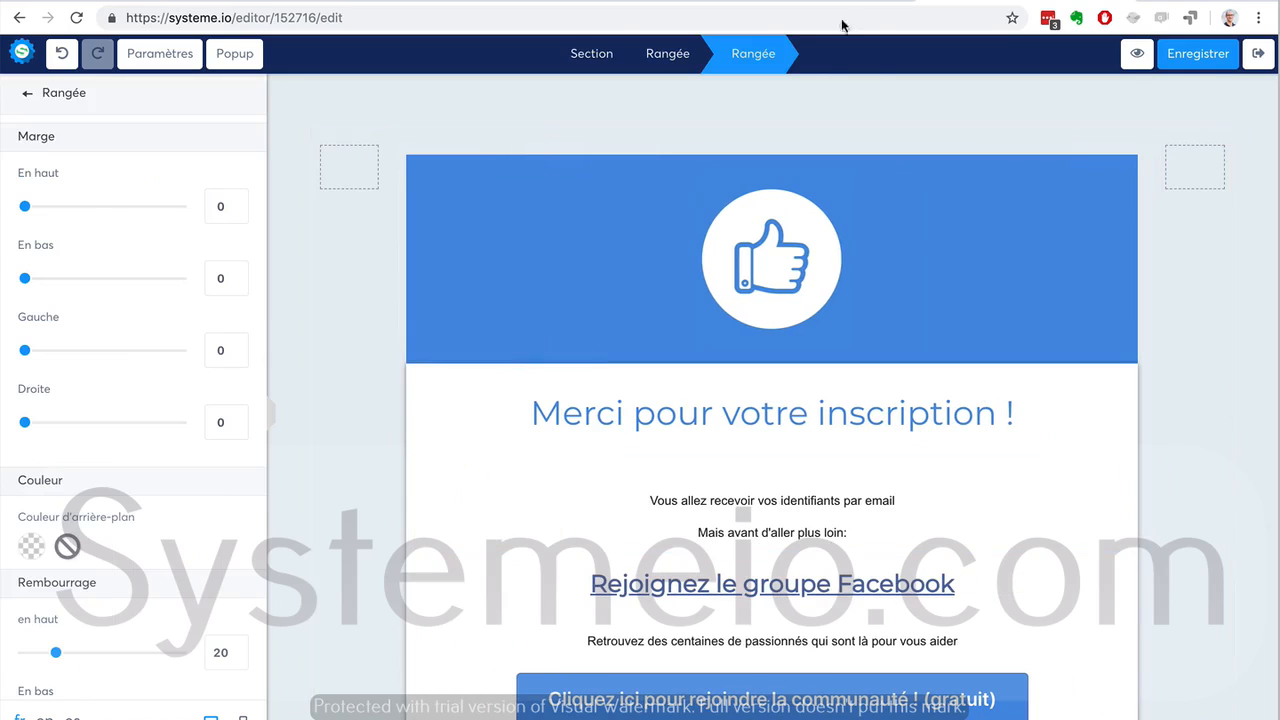
Set the font size of the text block "Vous allez recevoir vos identifiants par email / Mais avant d'aller plus loin:" to 21.
left_click(829, 519)
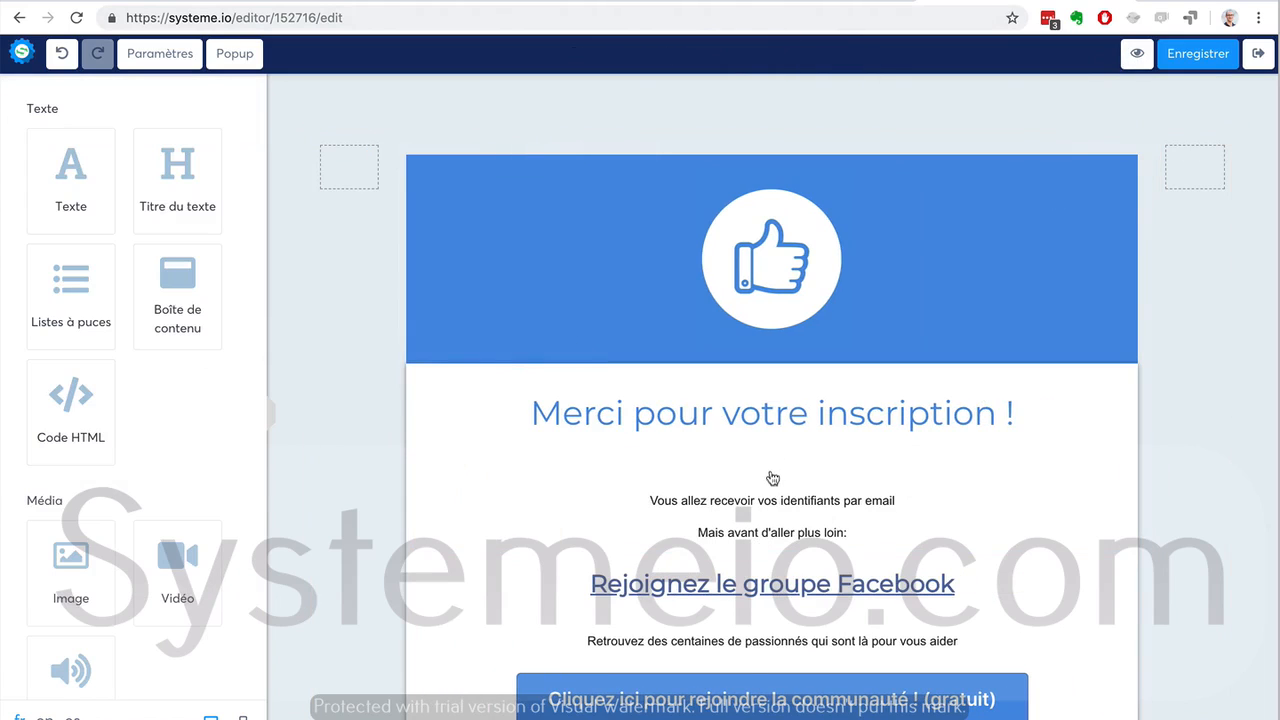
left_click(773, 531)
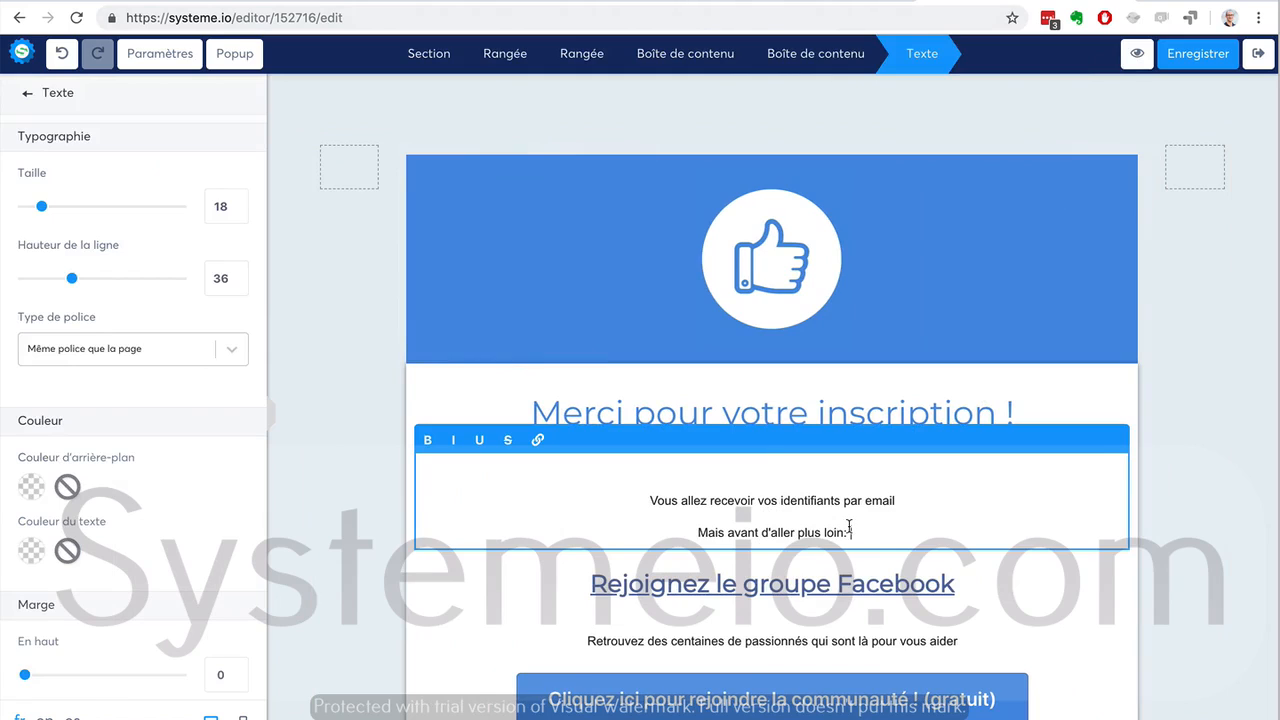
key("ctrl+a")
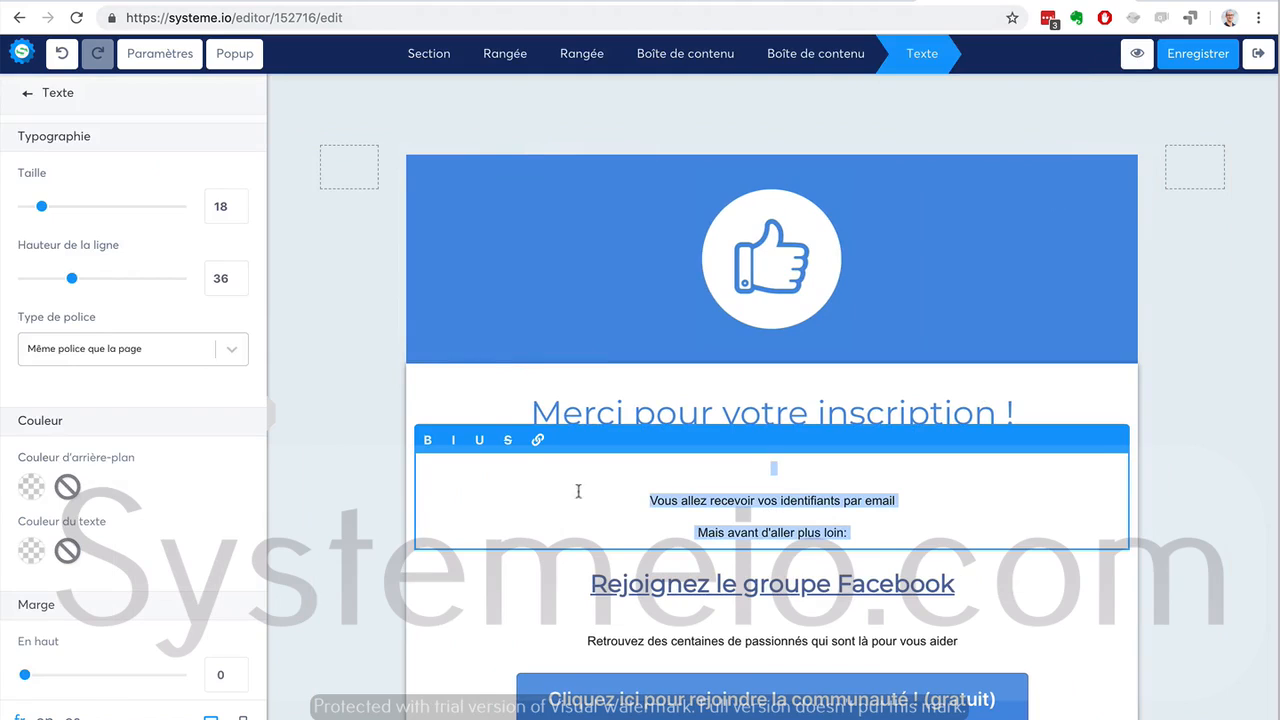
left_click_drag(40, 206, 48, 208)
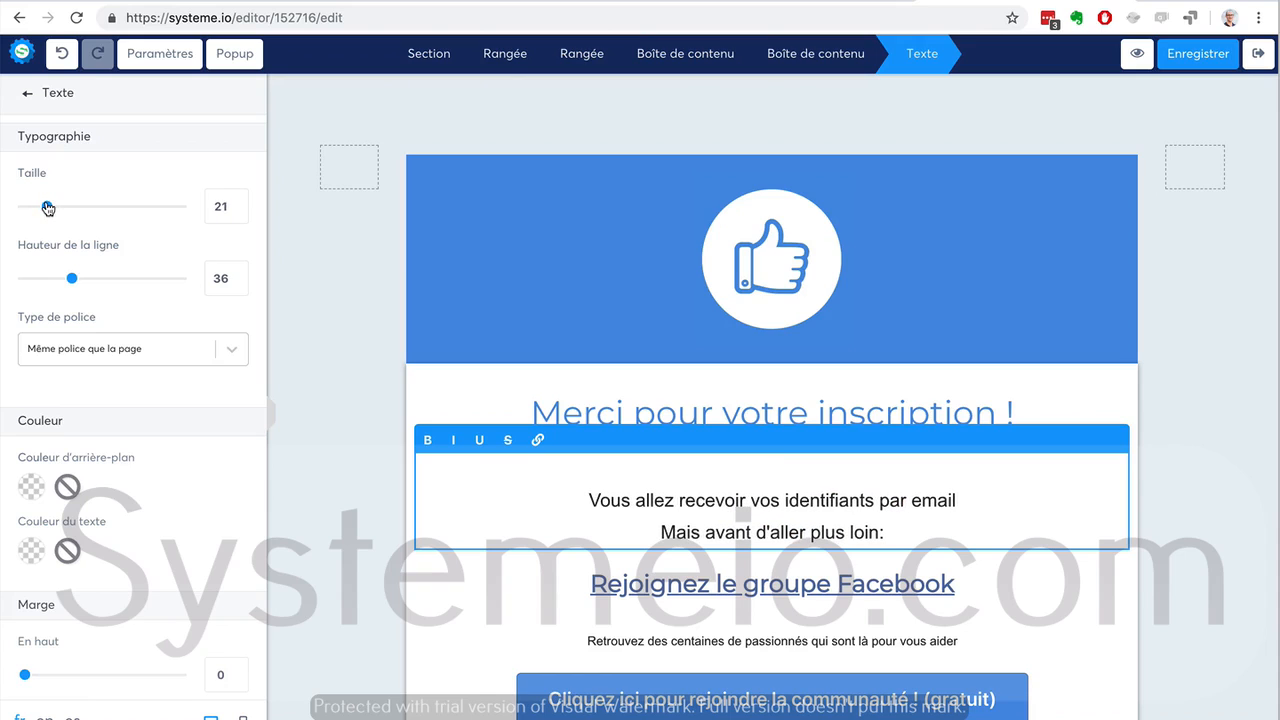
left_click(377, 223)
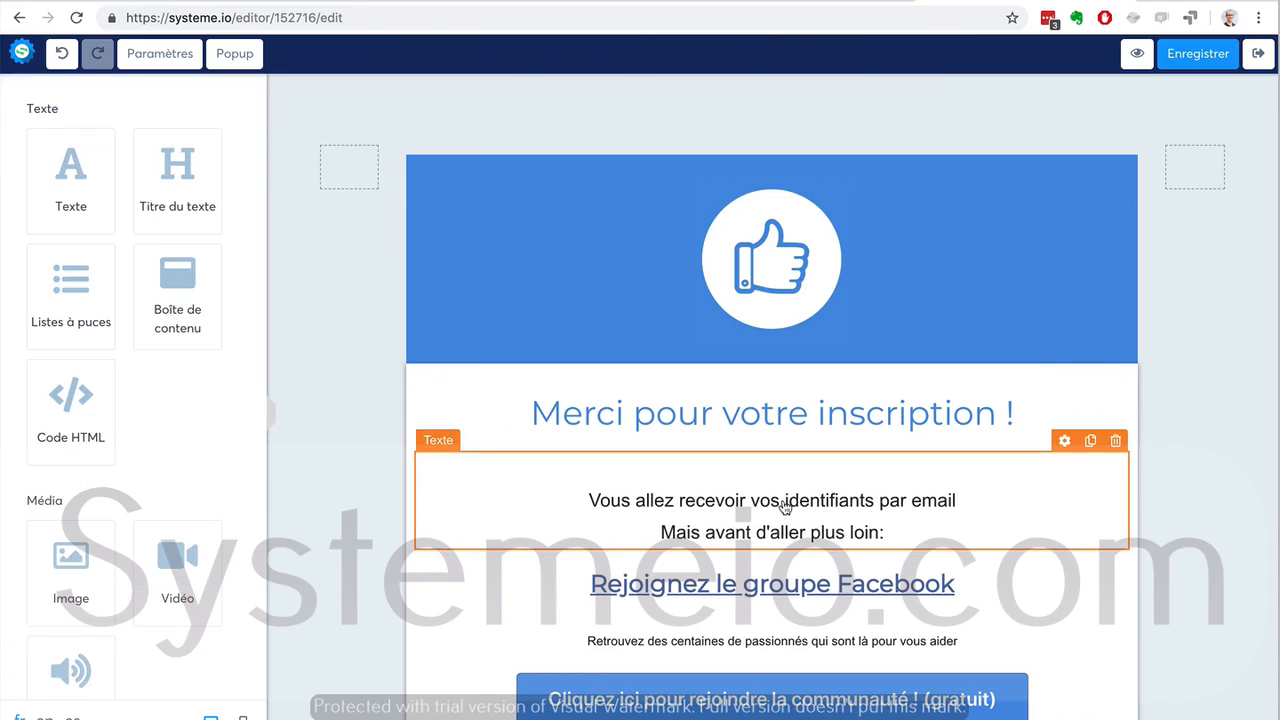
Save the redesigned thank-you page and exit the editor to the funnel's page settings.
scroll(1227, 383, "down", 1)
scroll(1227, 382, "up", 1)
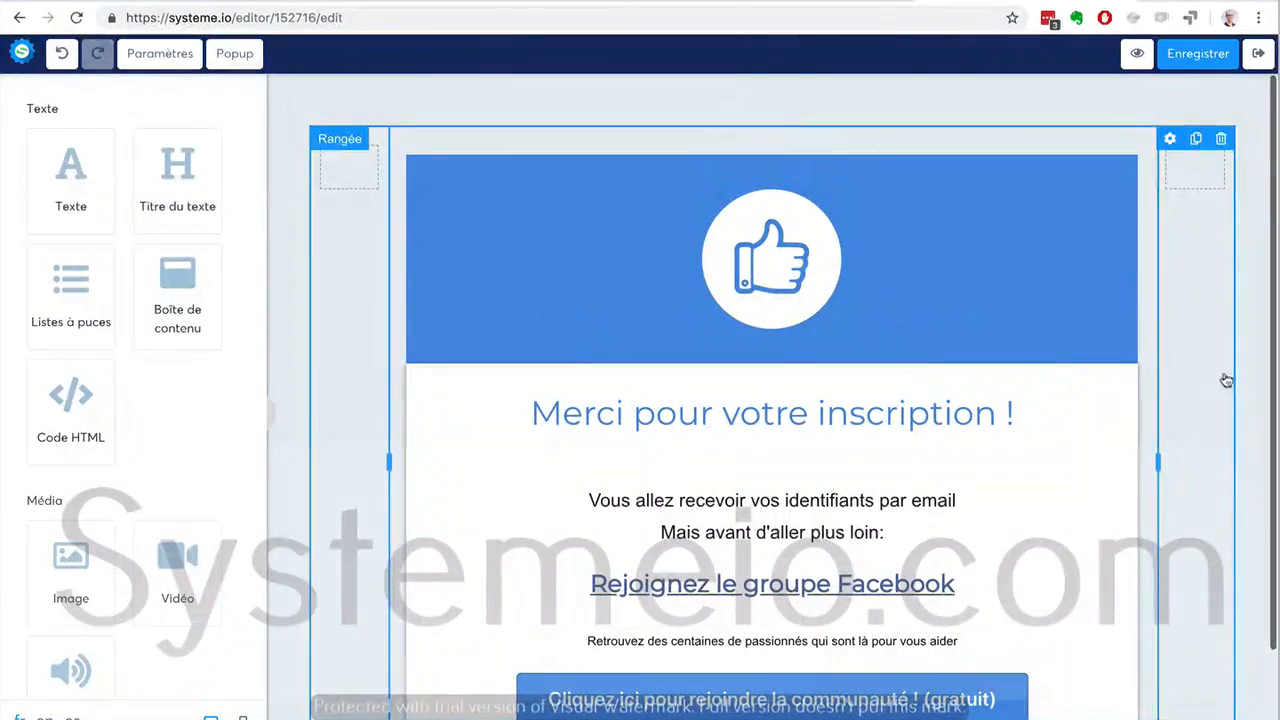
left_click(1170, 62)
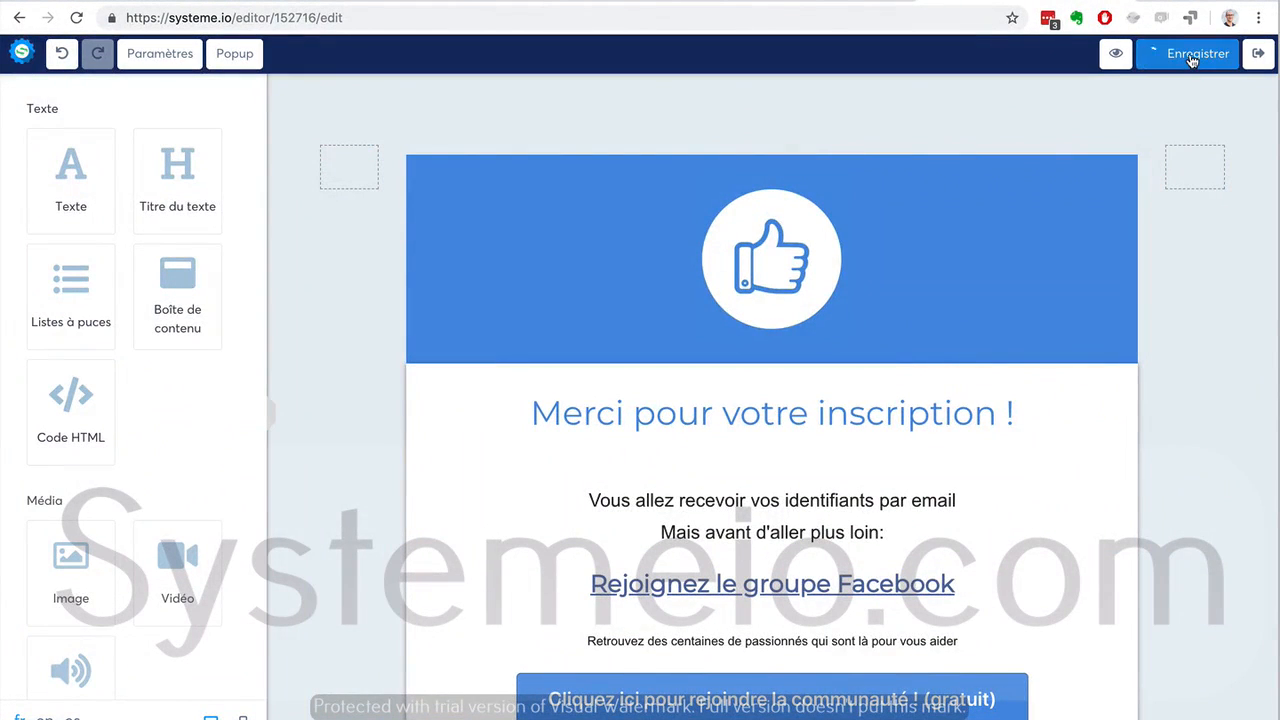
left_click(1257, 57)
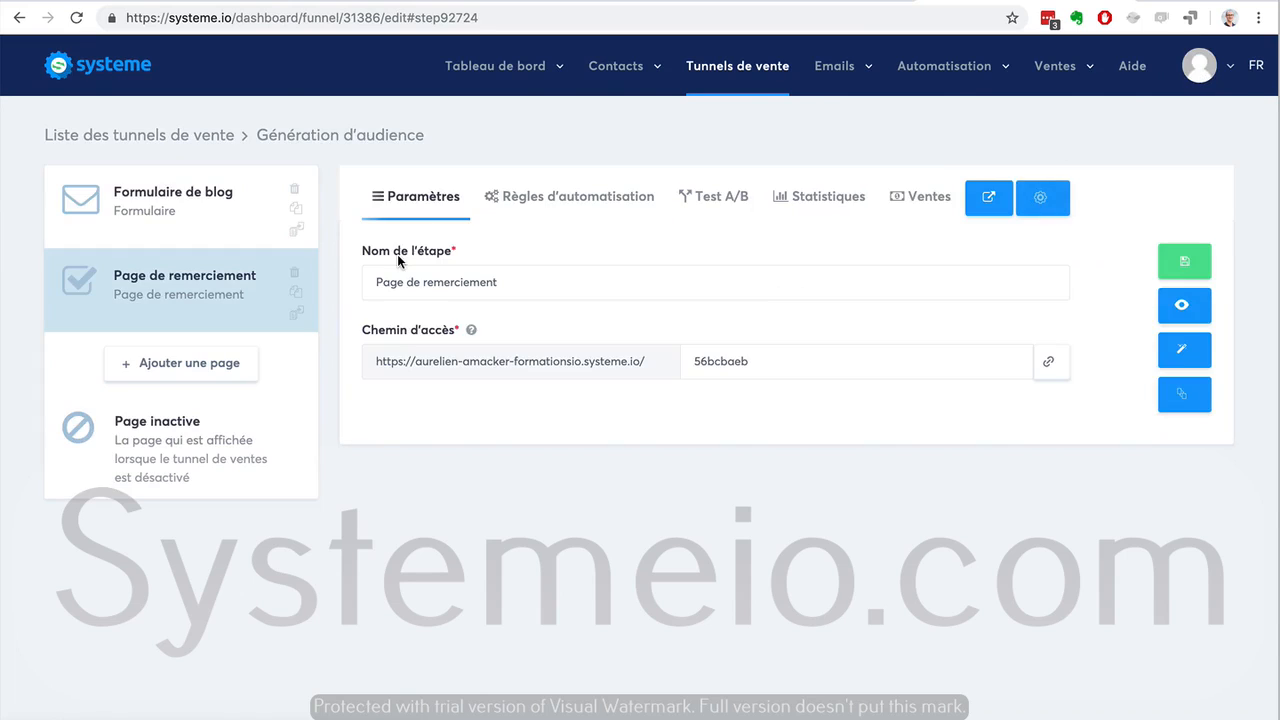
Reopen the thank-you page in the editor and set its meta data title to "Merci pour votre inscription".
left_click_drag(497, 282, 353, 280)
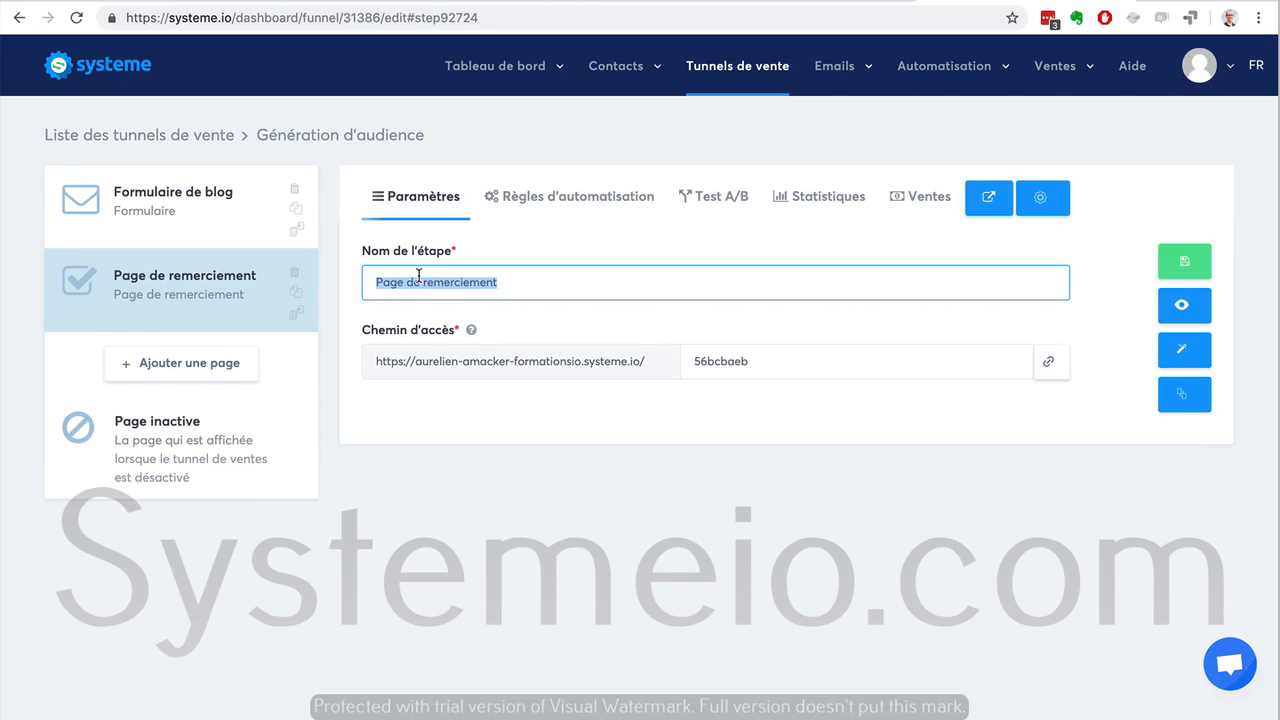
left_click(1182, 349)
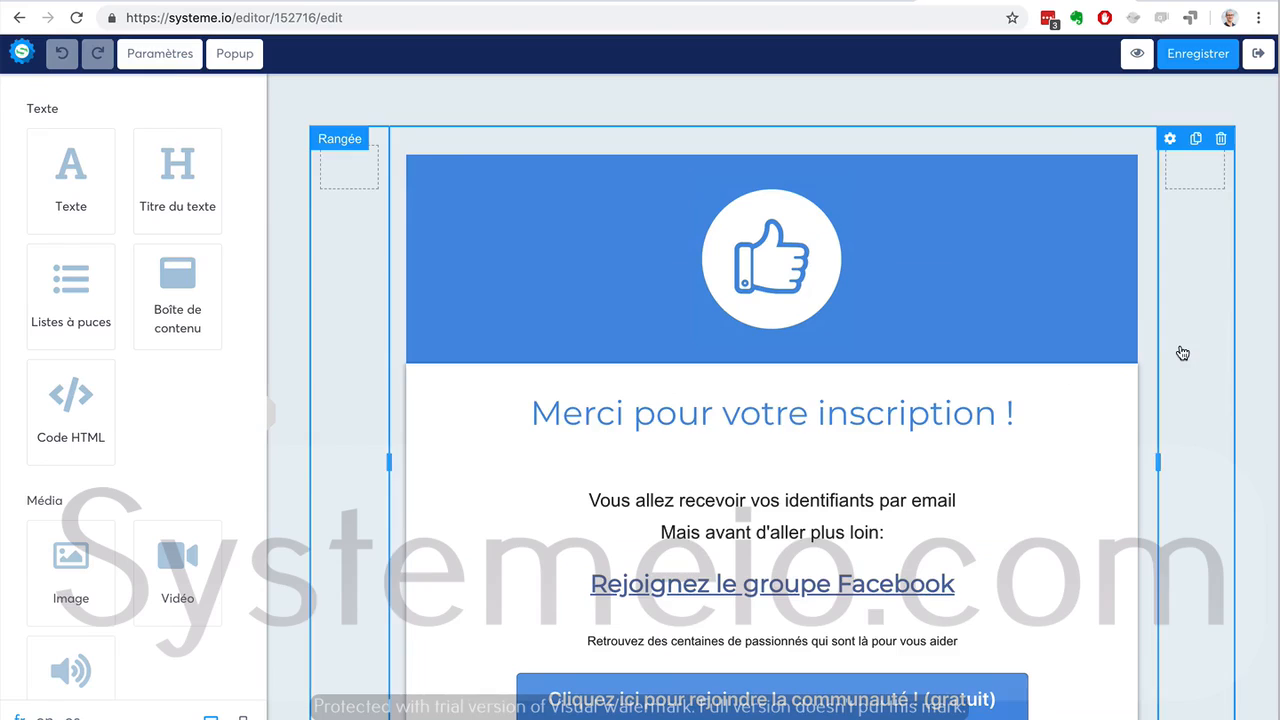
left_click(152, 58)
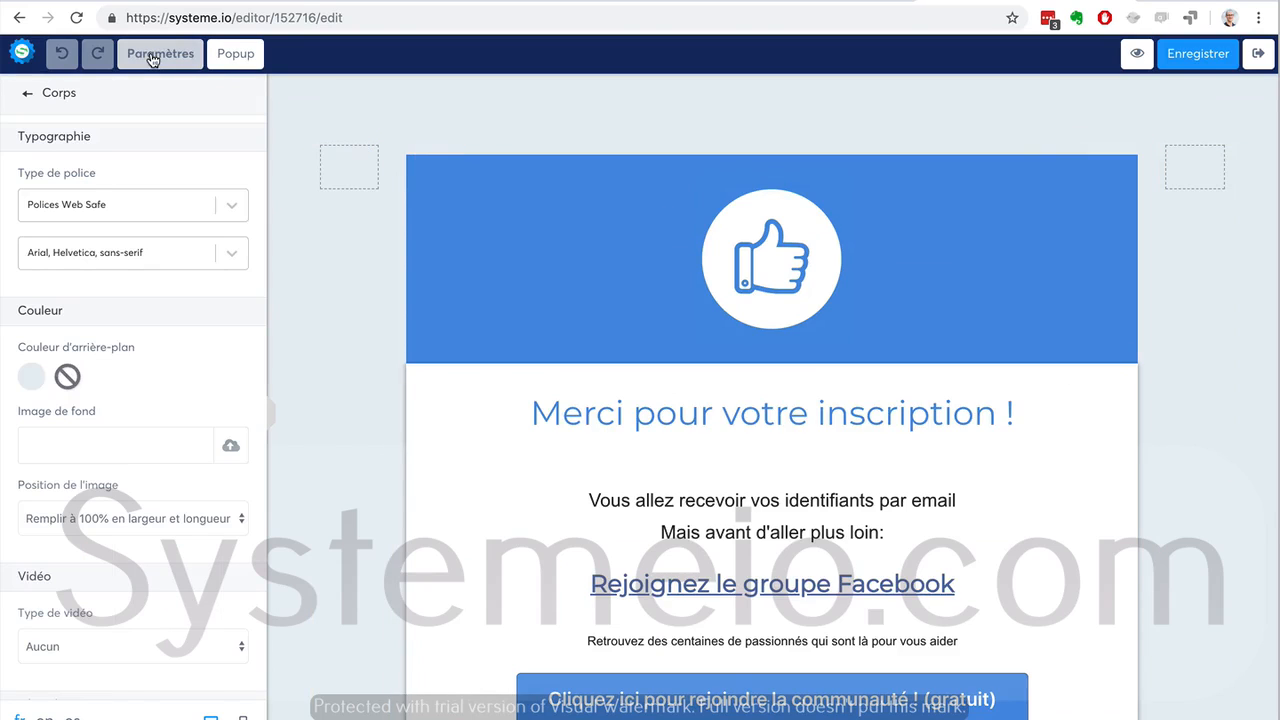
scroll(104, 229, "down", 4)
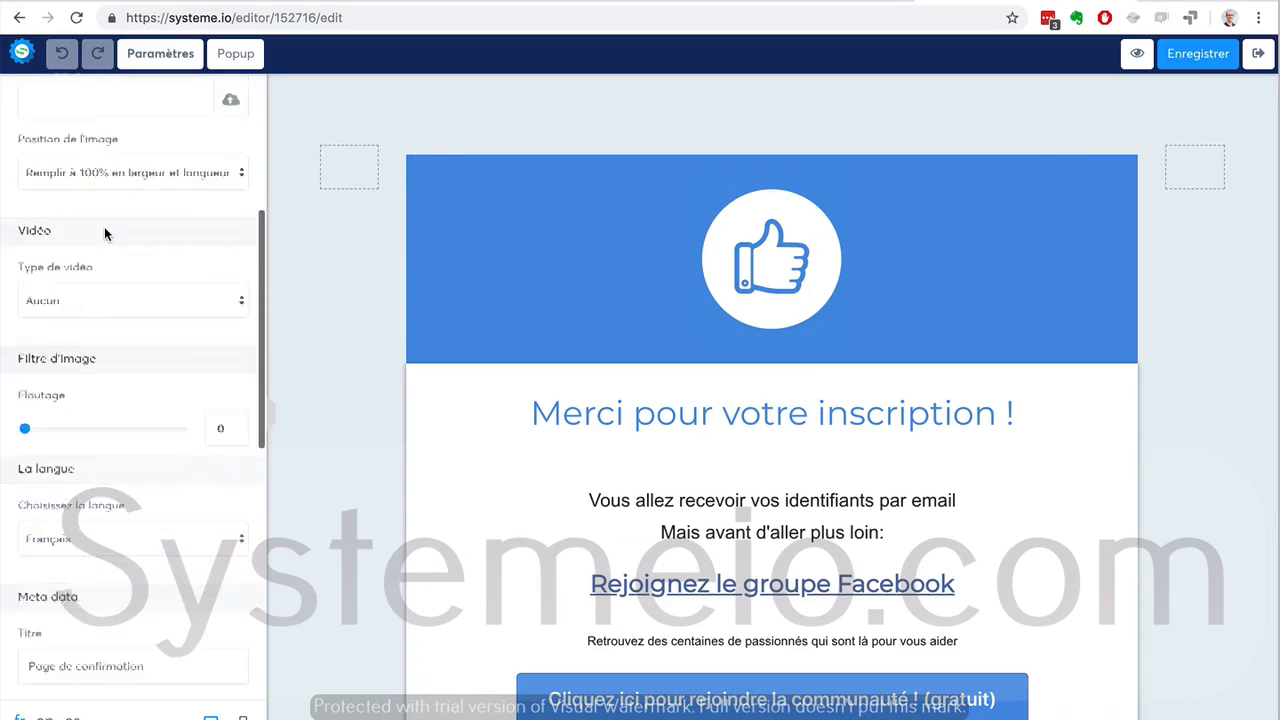
scroll(104, 226, "down", 5)
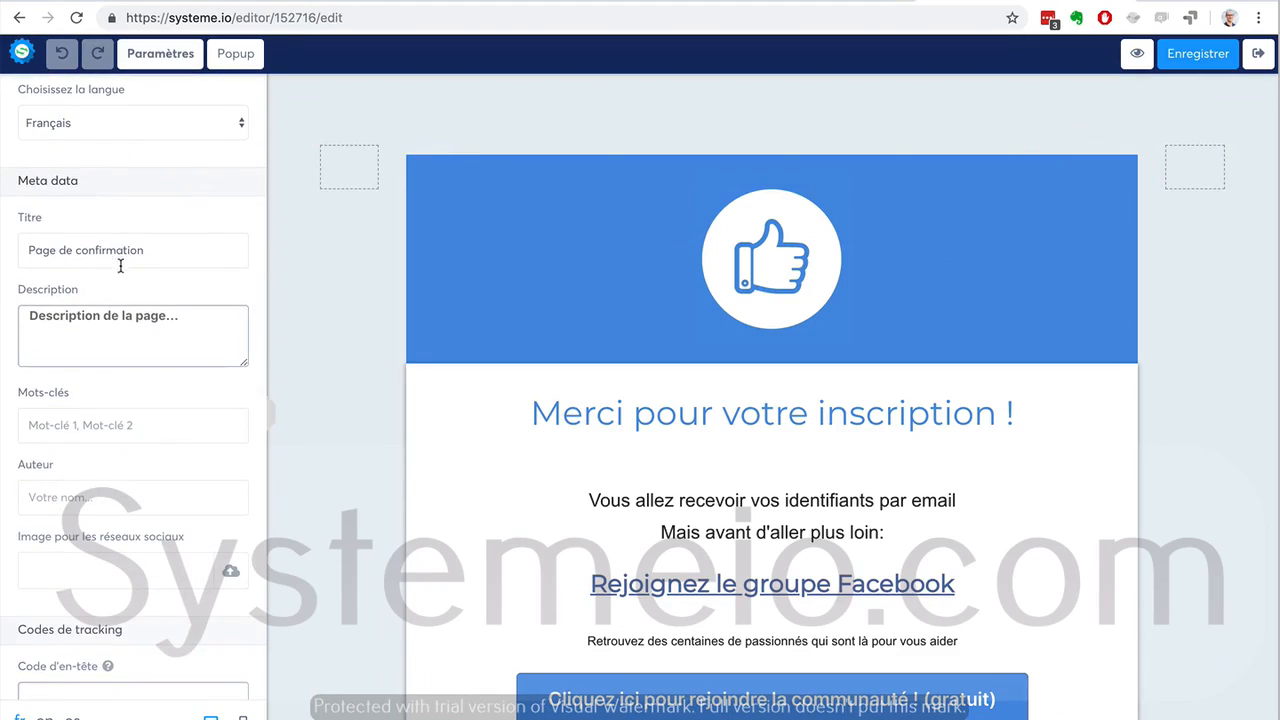
left_click_drag(152, 246, 30, 244)
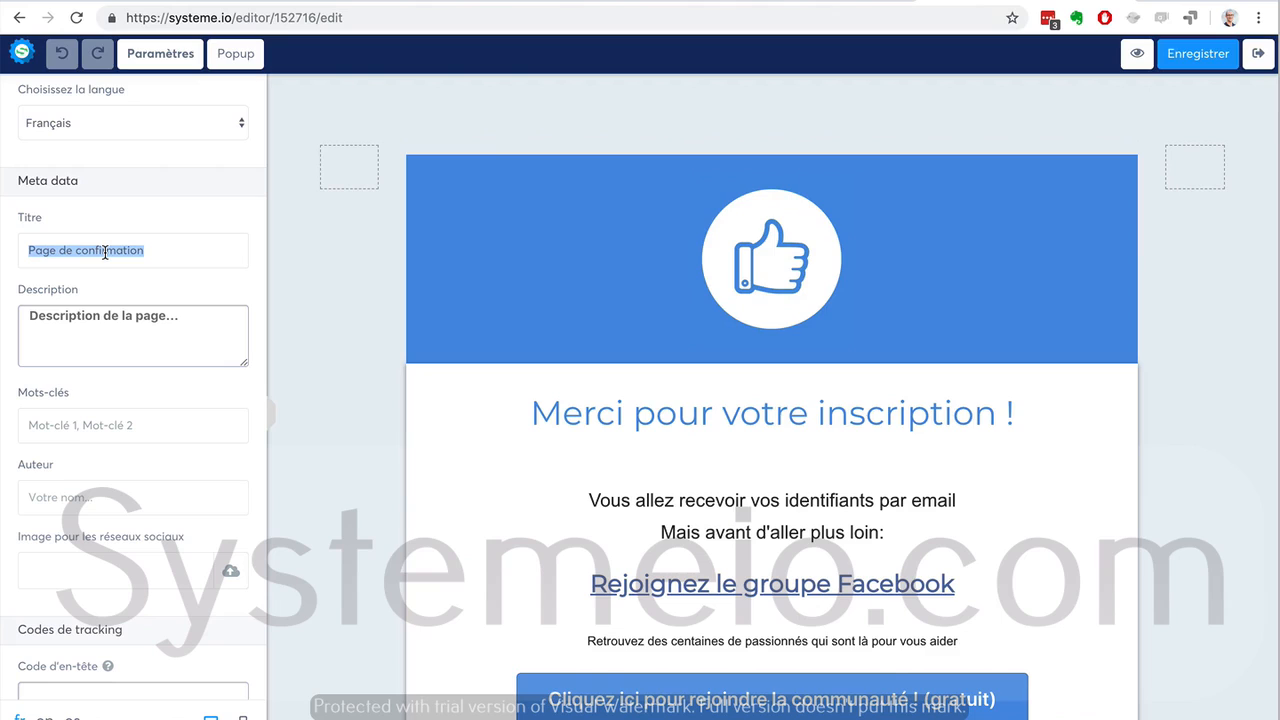
type("Merci ")
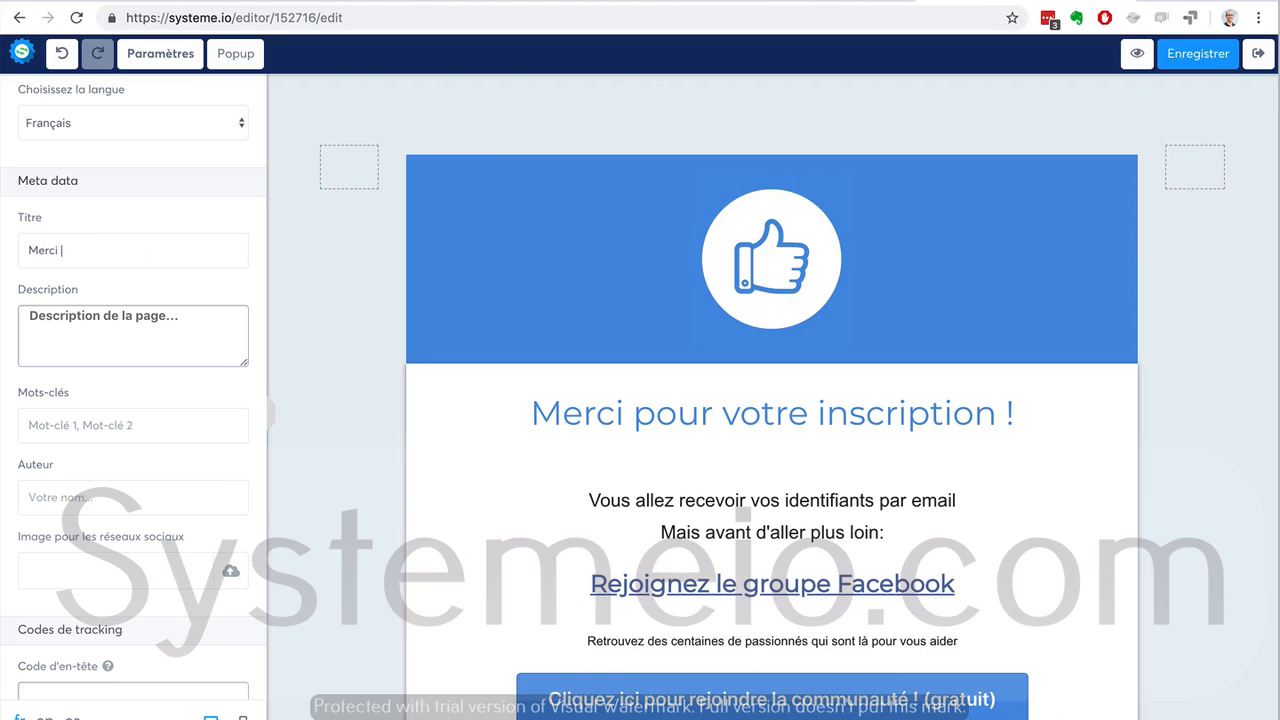
type("pour votre inscription")
left_click(141, 334)
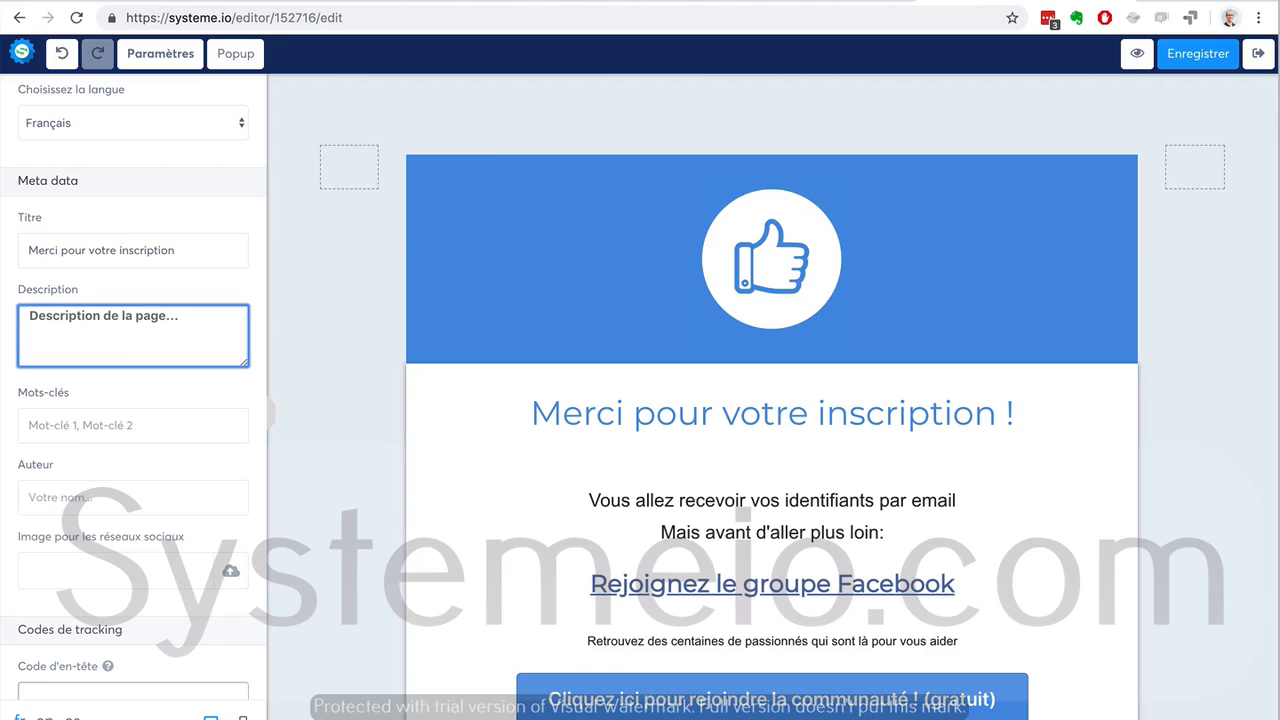
Save the thank-you page, exit the editor and preview the published page.
left_click(1195, 56)
left_click(1256, 54)
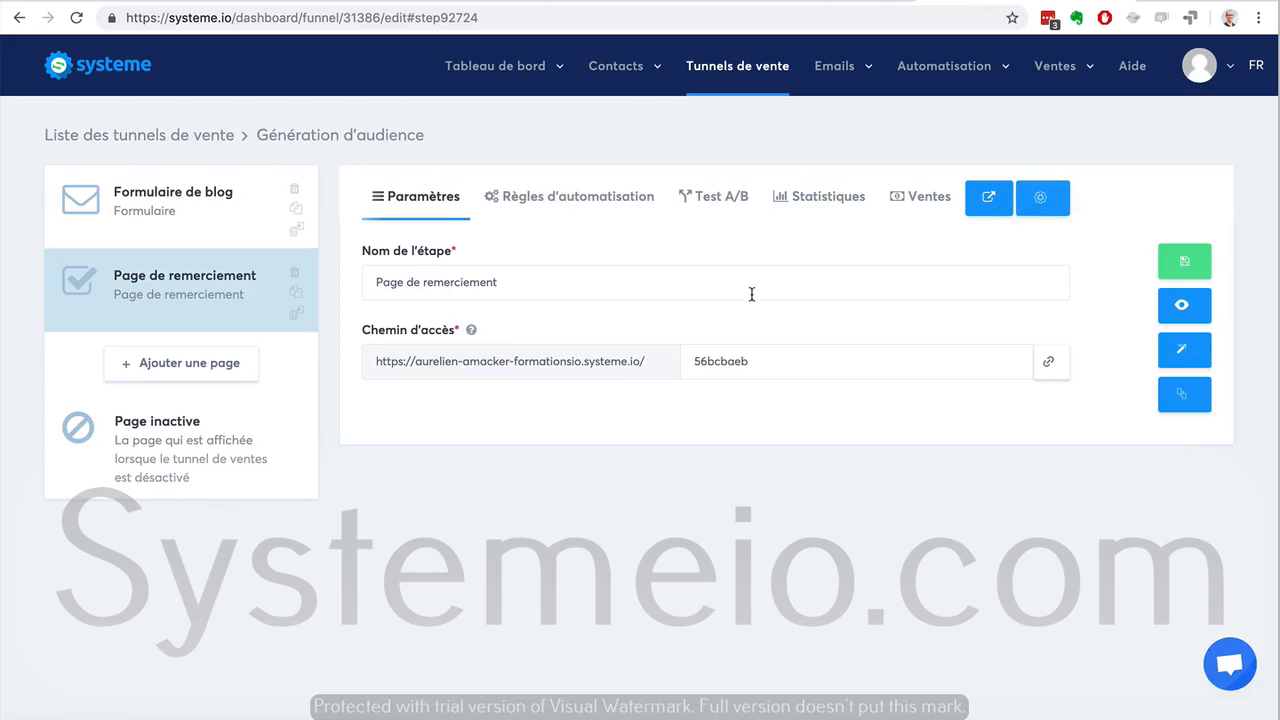
left_click(1183, 306)
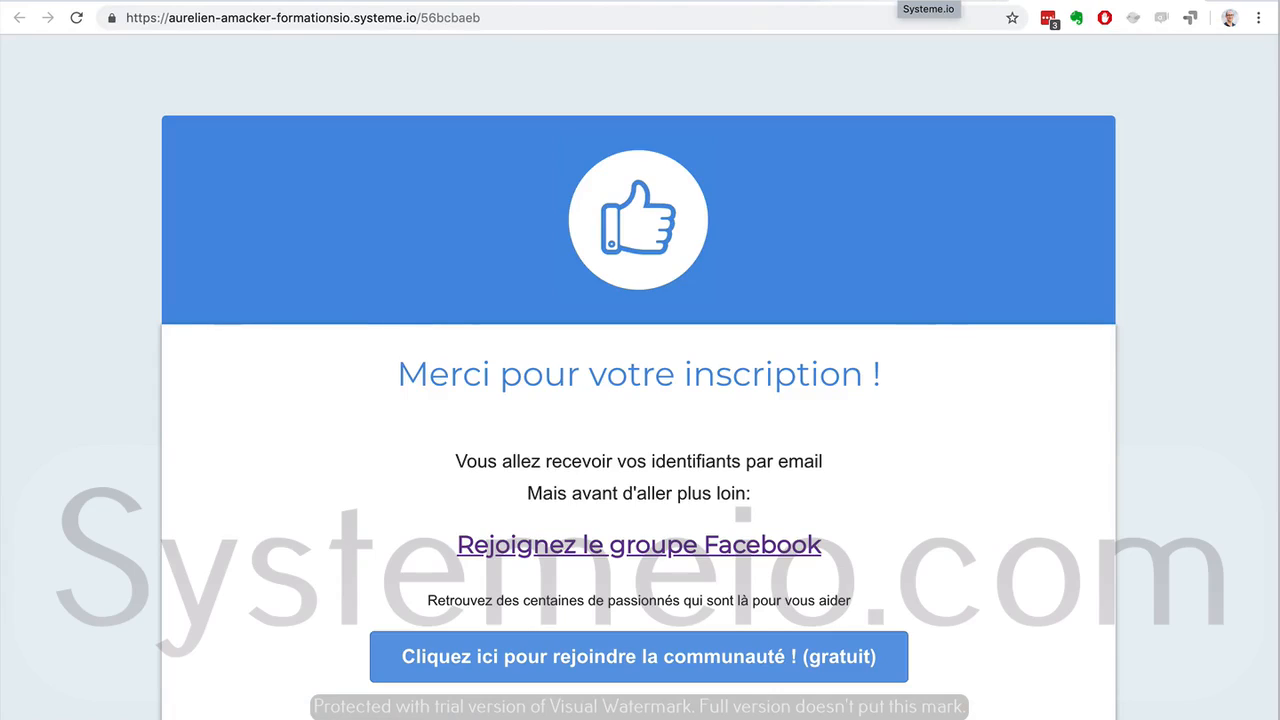
Reopen the "Génération d'audience" funnel from the funnel list, view its inactive page in the editor and exit the editor.
left_click(898, 1)
left_click(726, 66)
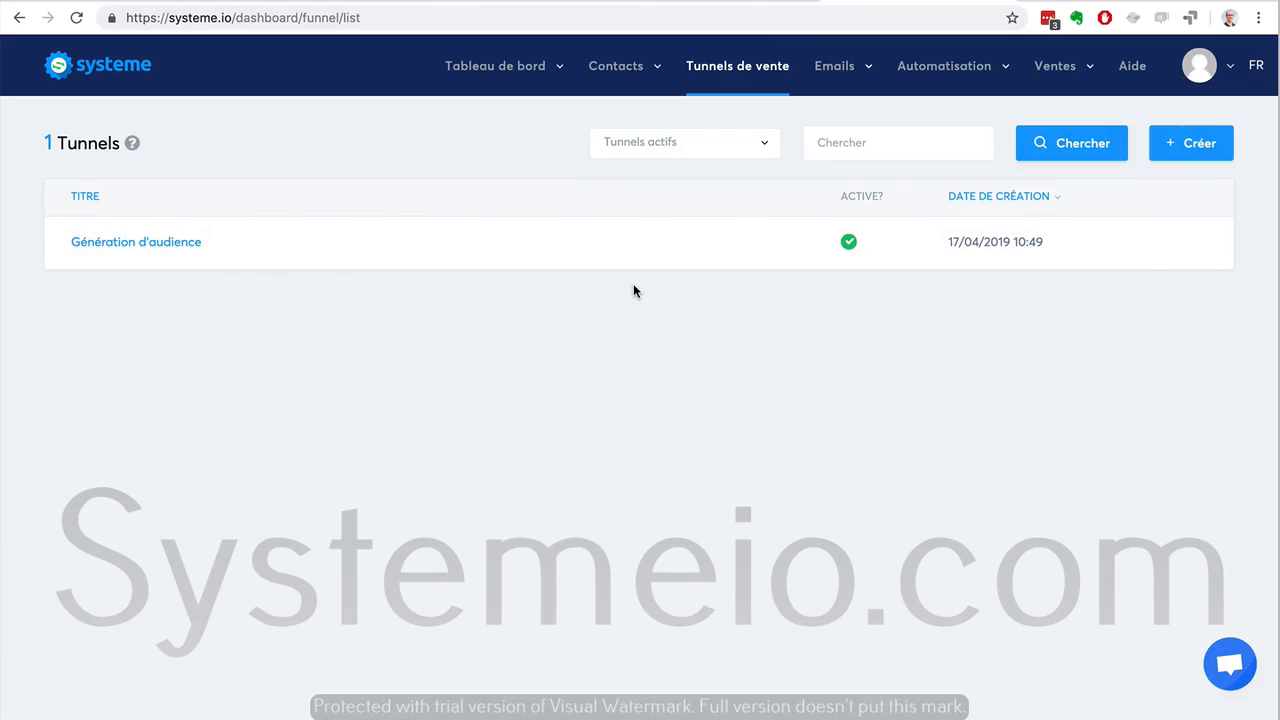
left_click(141, 242)
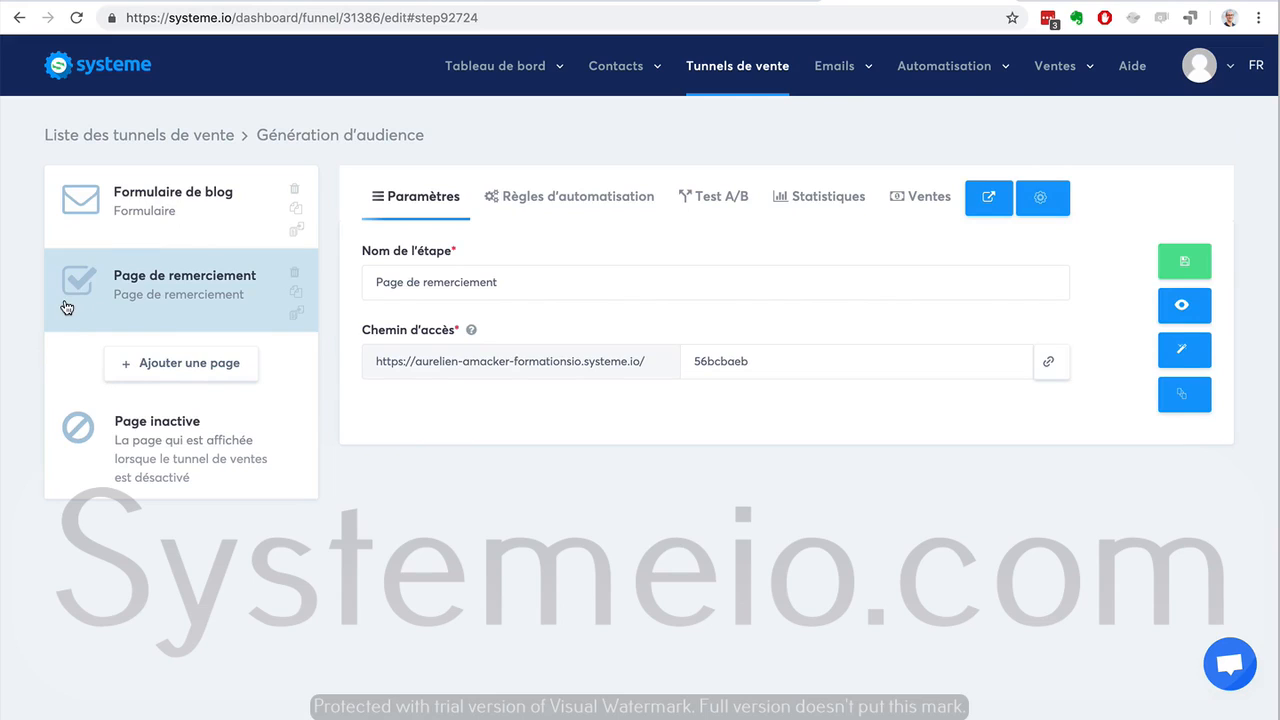
left_click(160, 481)
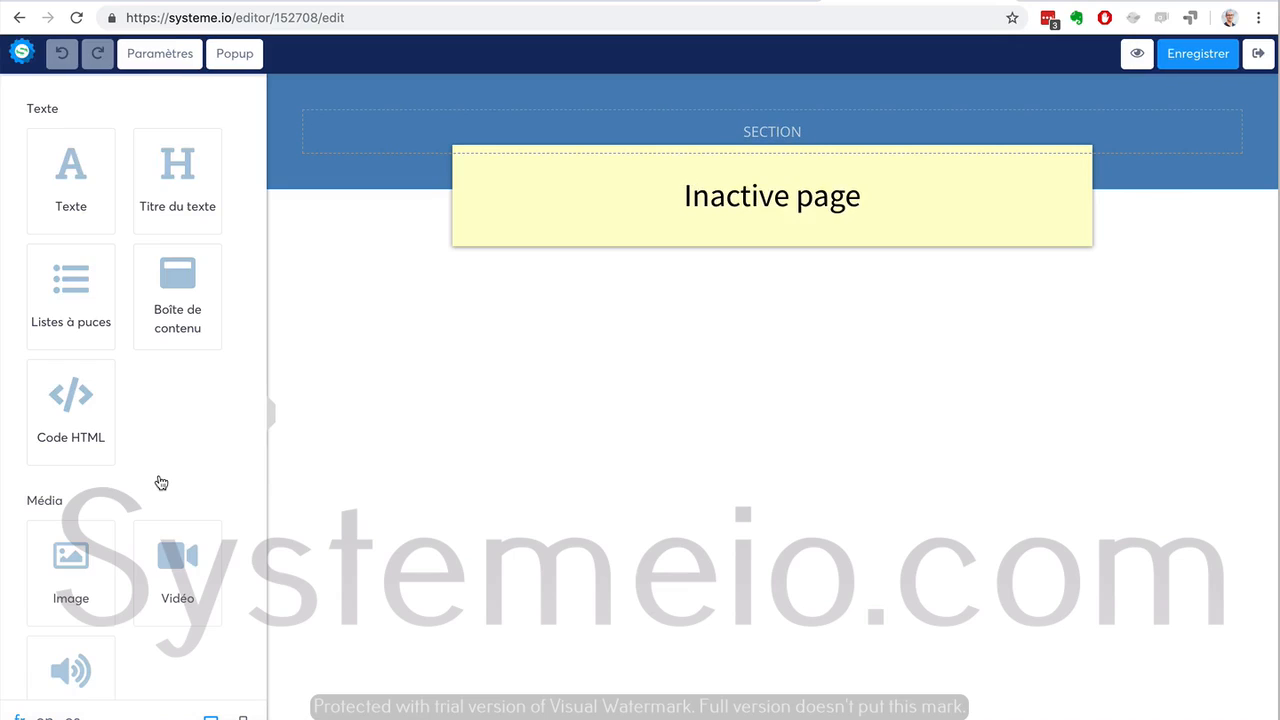
left_click(1259, 57)
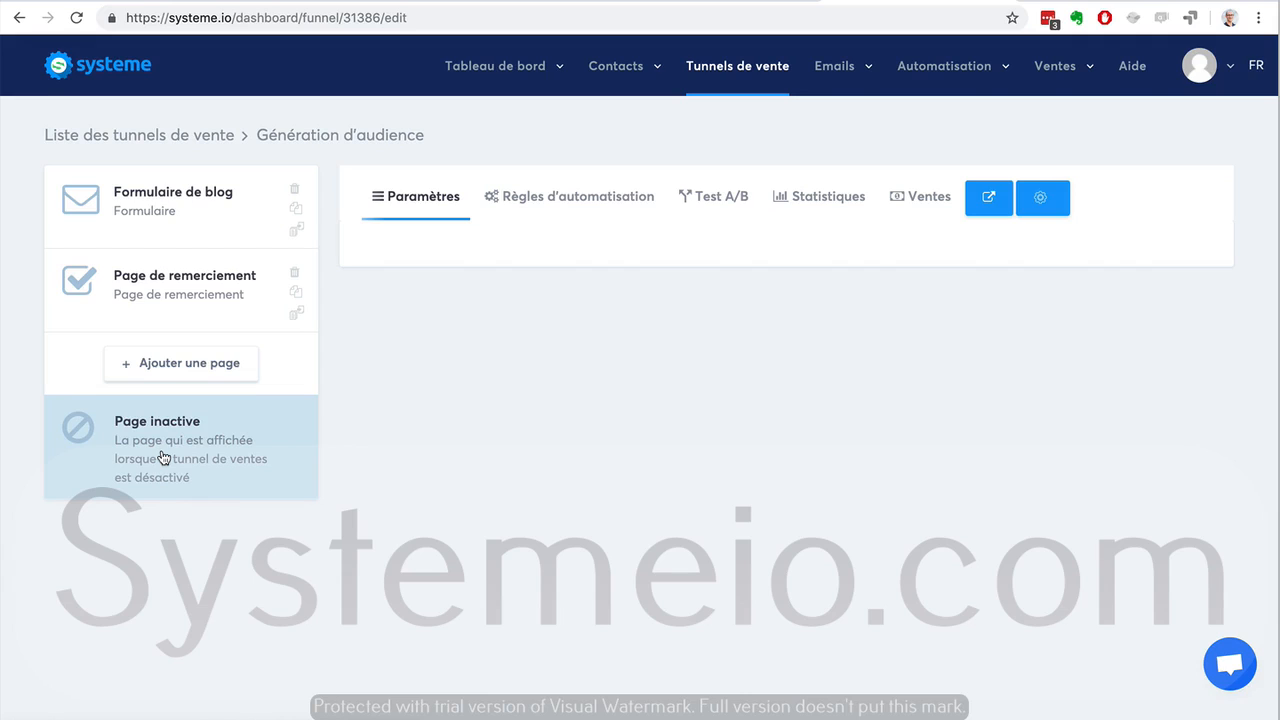
Add a new funnel page named "Page de vente" with the sales type "Page de vente" and save it.
left_click(171, 366)
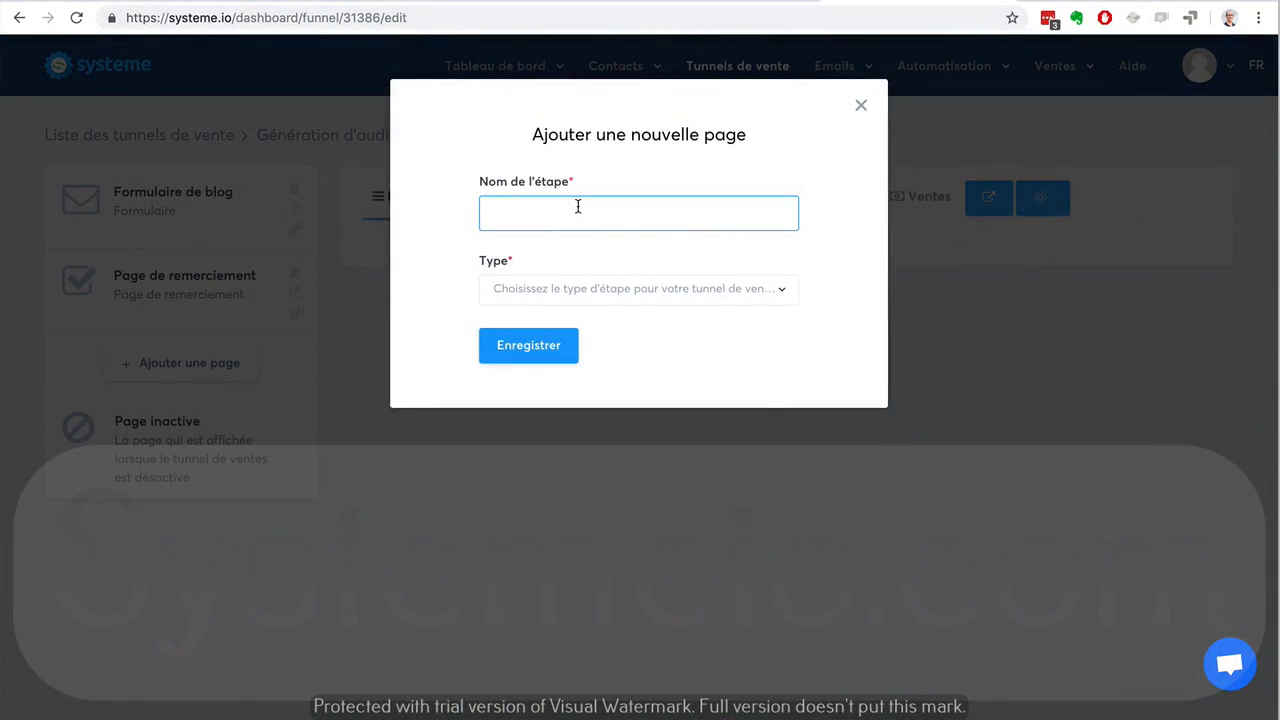
type("Page de vente")
left_click(607, 289)
scroll(646, 466, "down", 3)
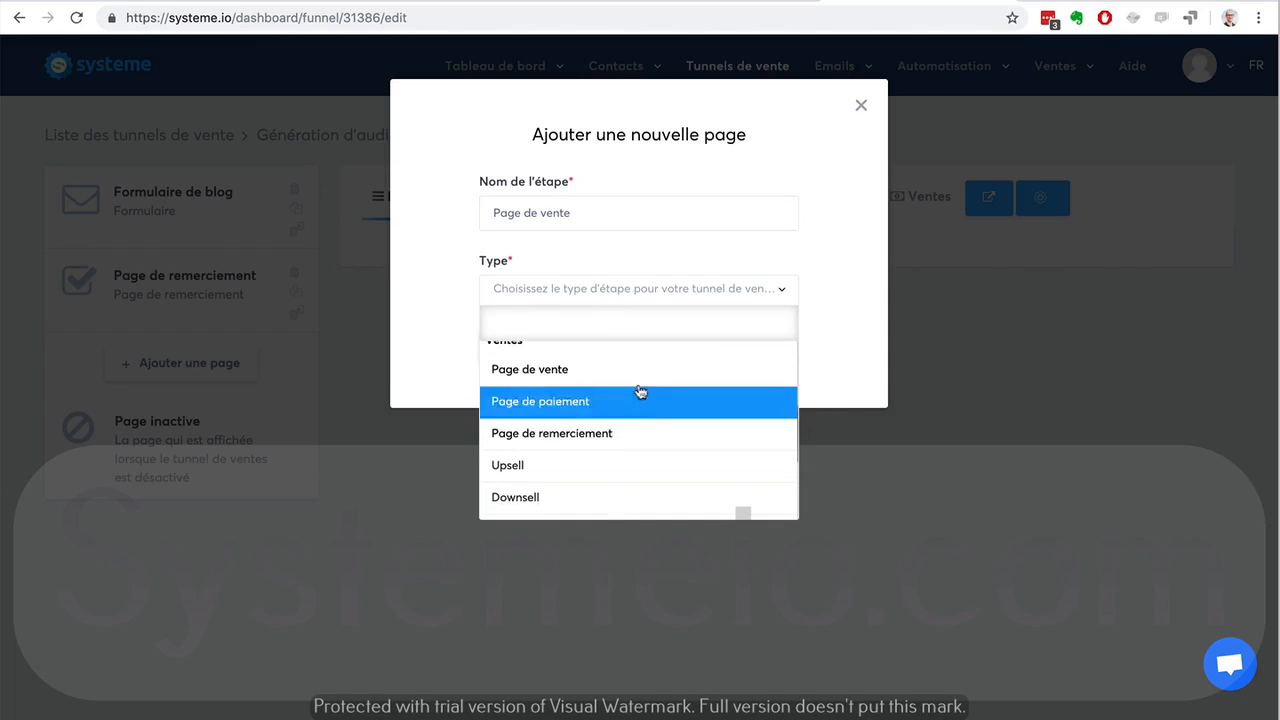
left_click(630, 373)
left_click(505, 347)
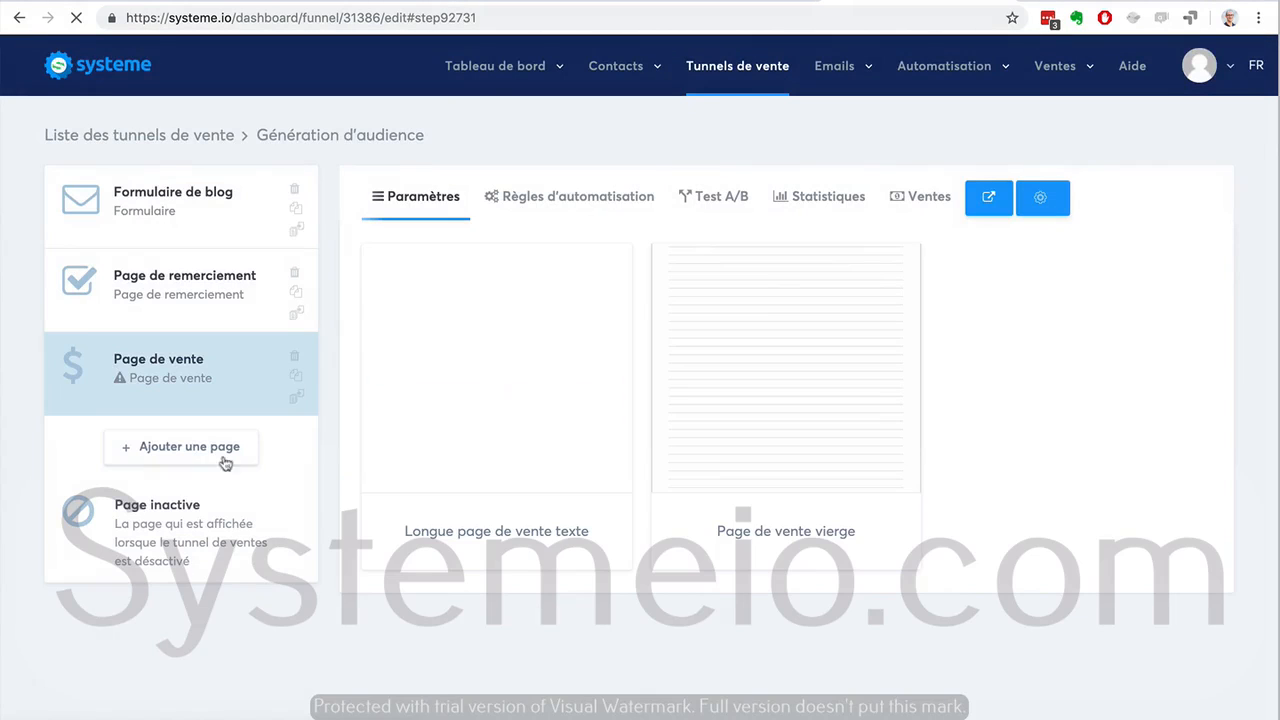
Add another funnel page named "Page de paiement" with the sales type "Page de paiement" and save it.
left_click(176, 447)
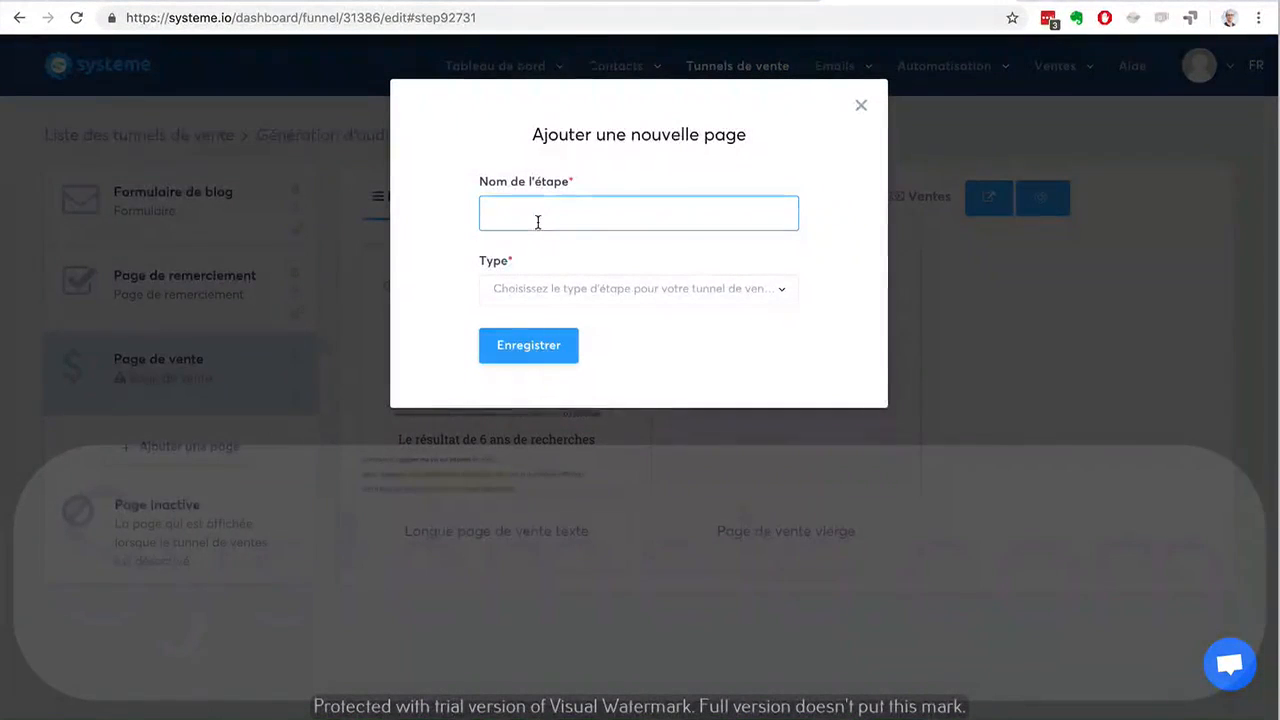
type("Page de poae")
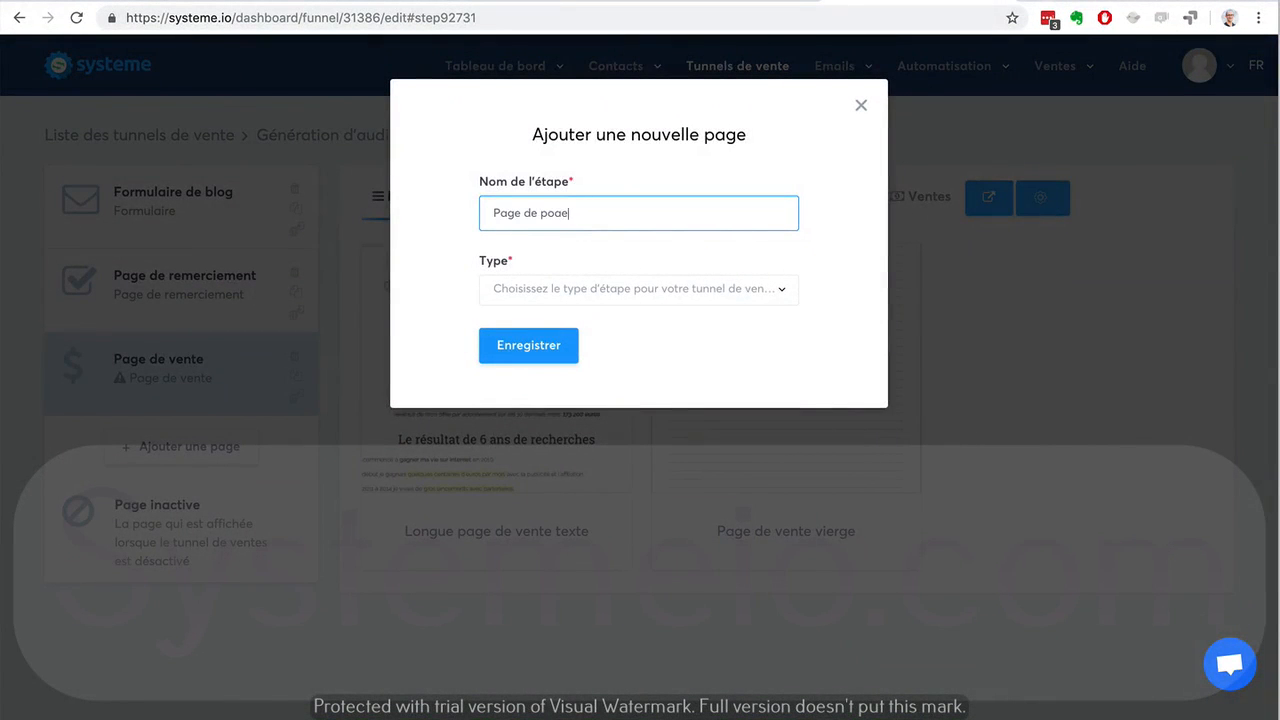
key("BackSpace")
key("BackSpace")
key("BackSpace")
type("aiement")
left_click(593, 296)
scroll(625, 445, "down", 3)
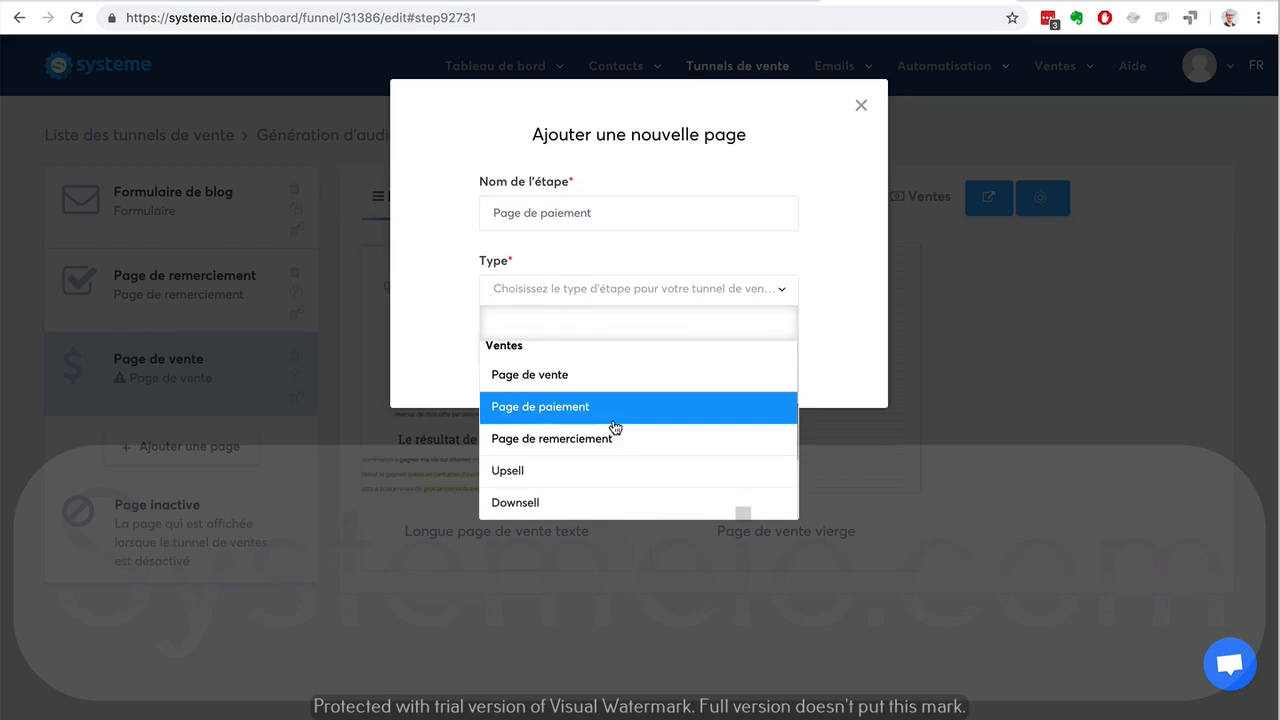
left_click(615, 427)
left_click(523, 350)
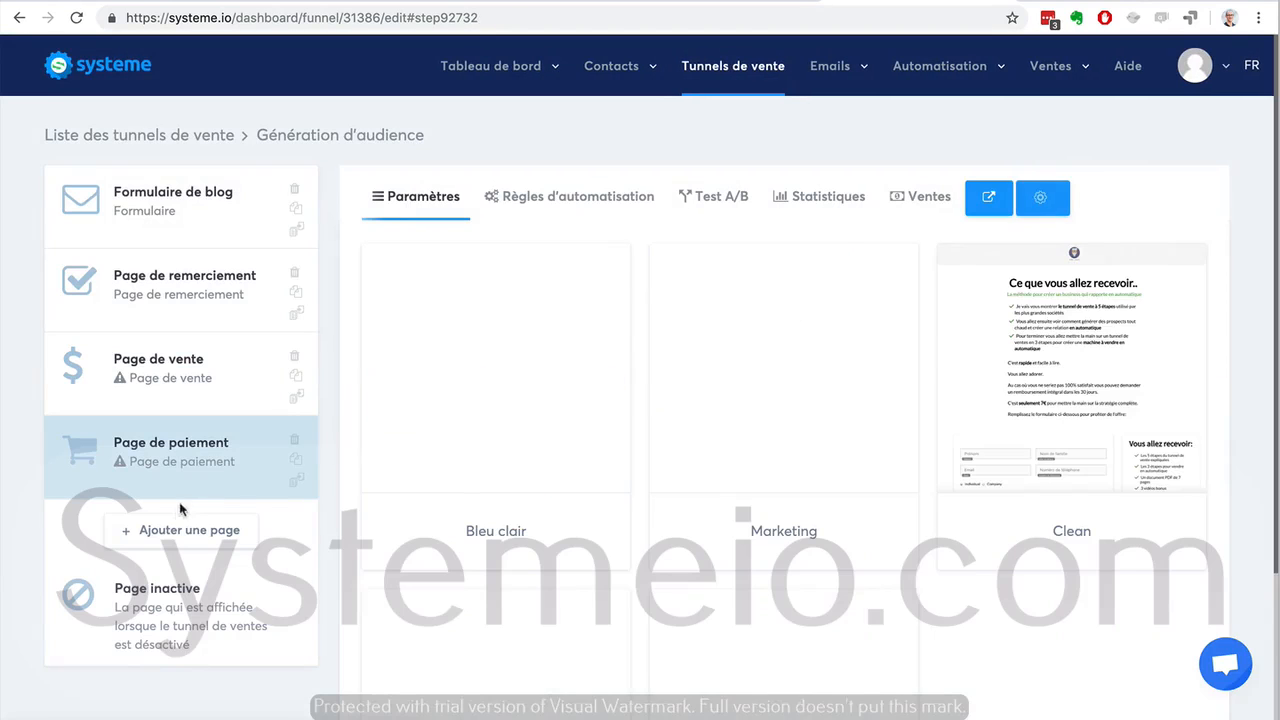